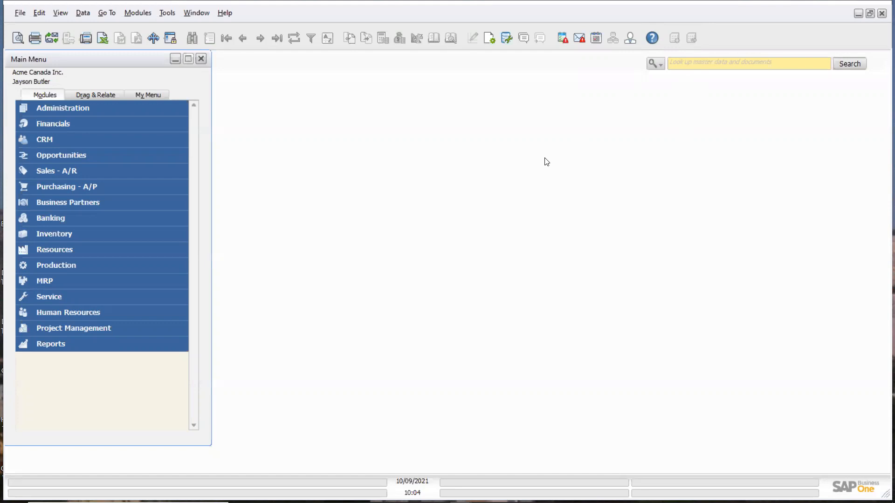
Change the user's display language to French and accept closing all open windows.
click(630, 39)
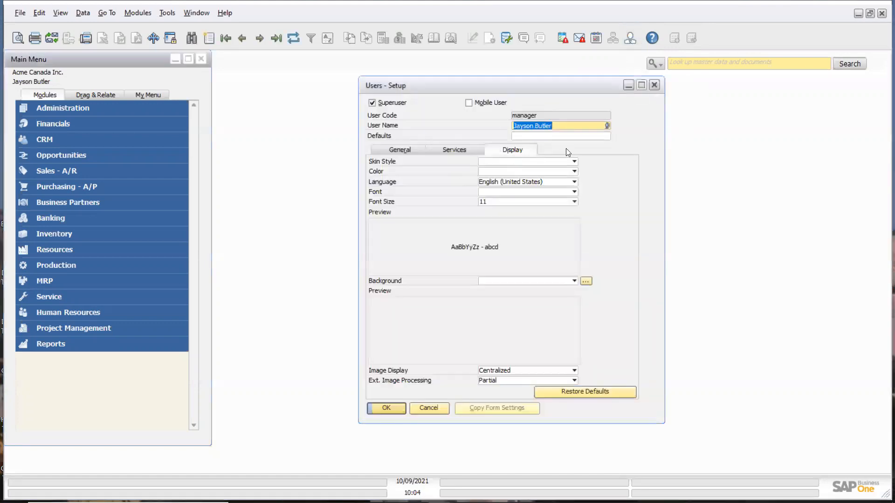
click(574, 182)
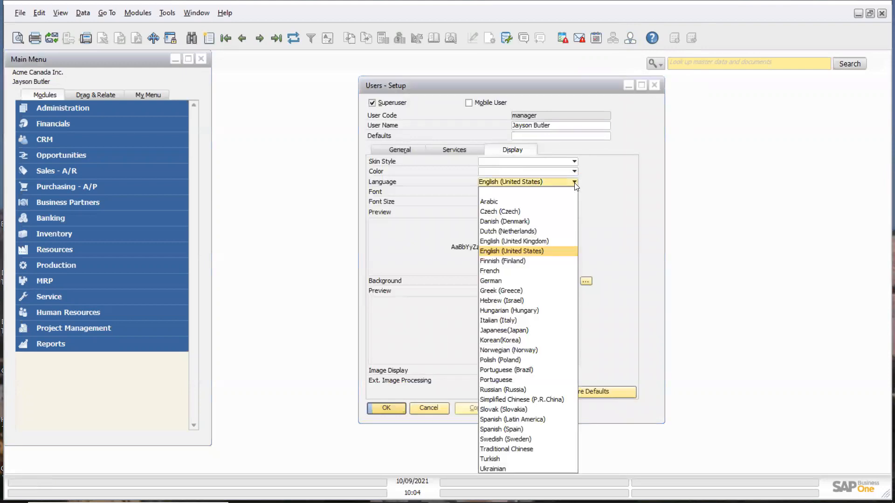
click(491, 271)
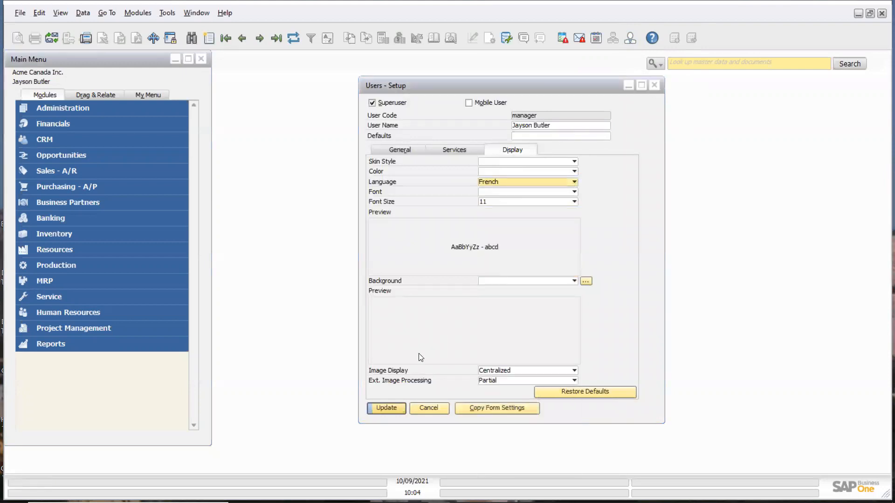
click(385, 408)
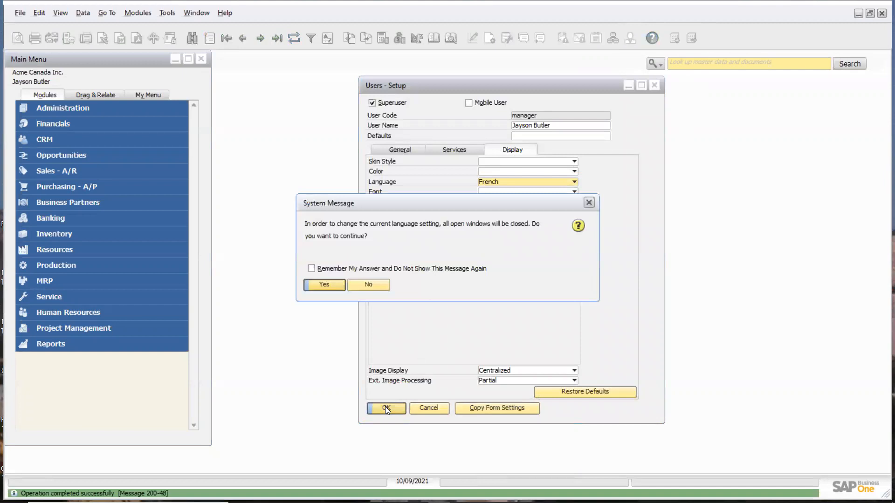
click(324, 284)
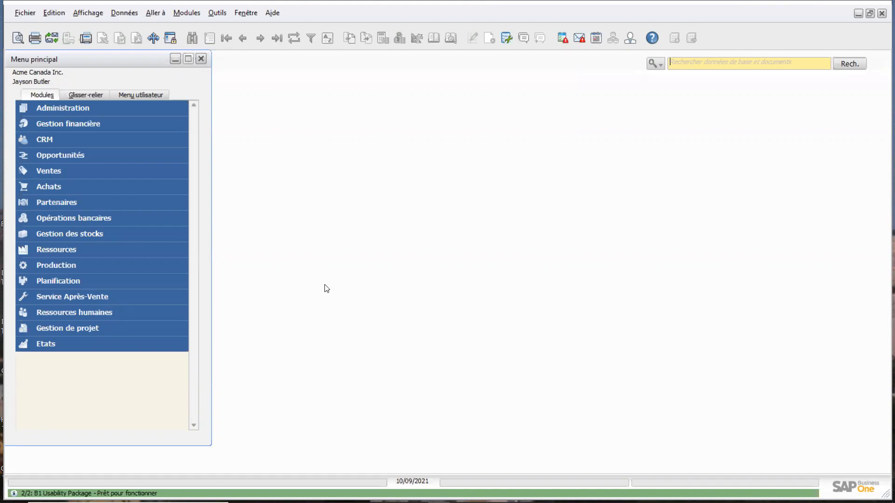
Open the Opportunité form from the Opportunités module and display the existing sales opportunity Tour Lavaltrie.
click(77, 155)
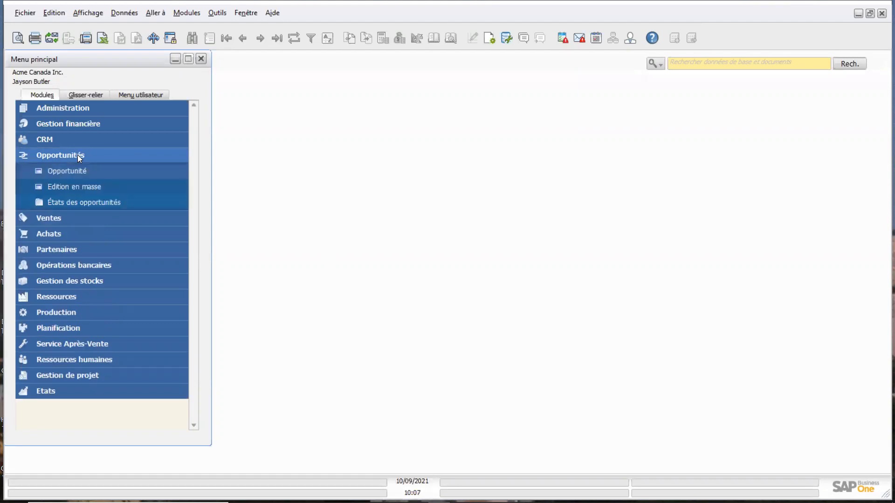
click(85, 203)
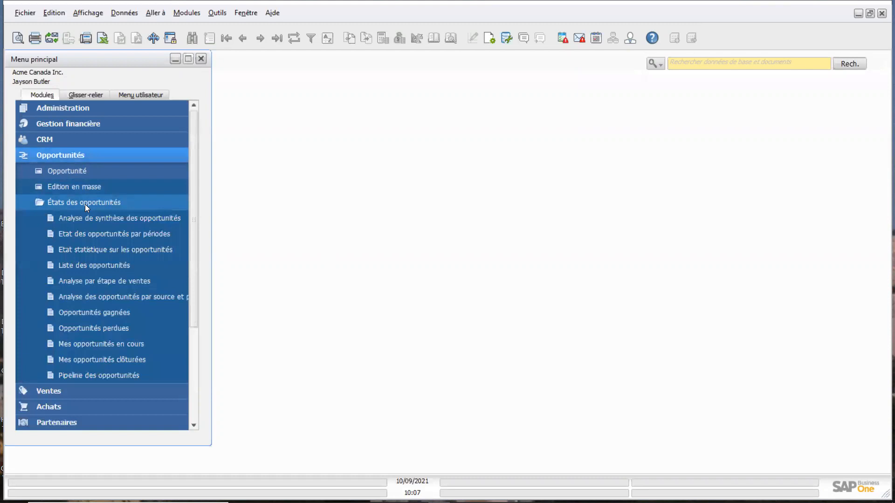
click(69, 171)
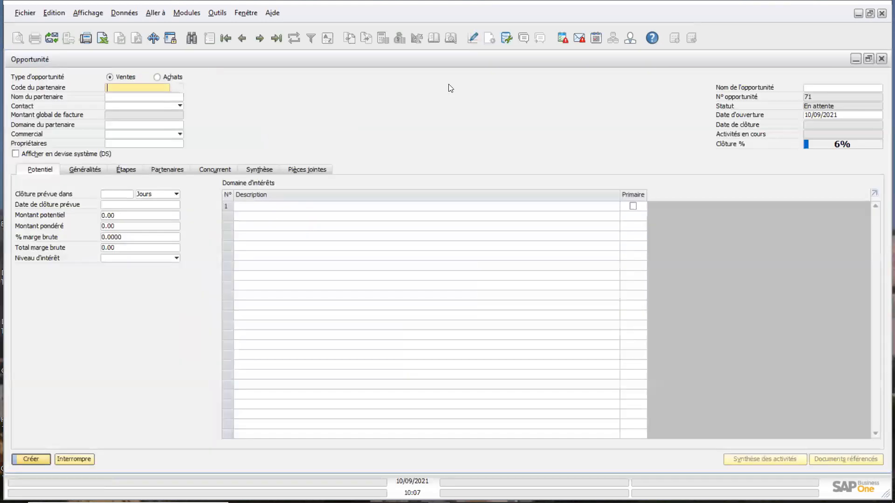
click(243, 39)
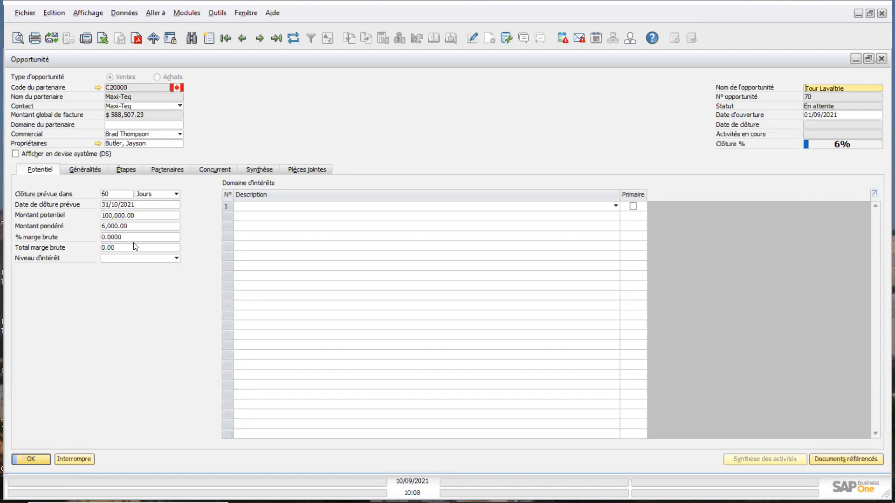
Examine the opportunity's potential and weighted amounts and the choices for its area of interest.
click(154, 216)
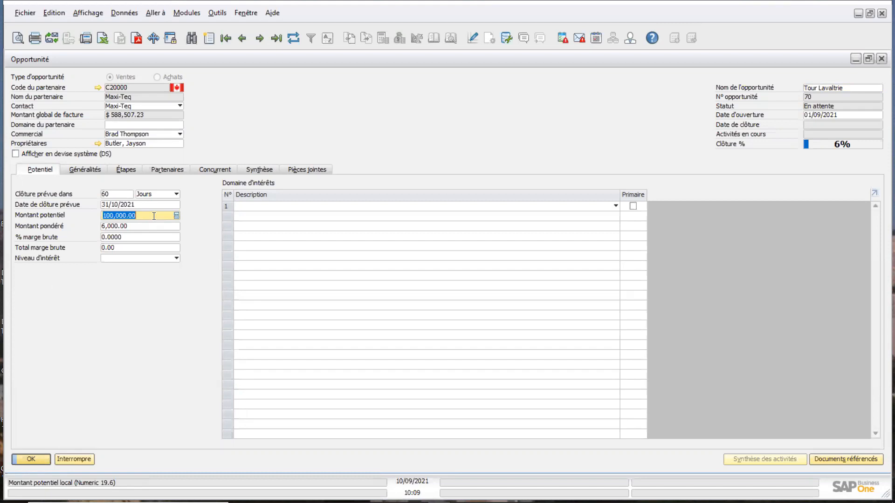
key(Tab)
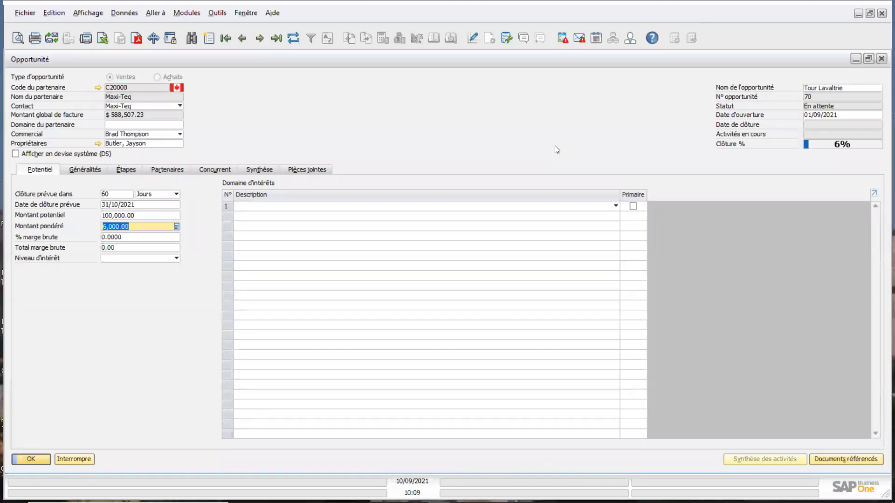
click(276, 208)
click(275, 207)
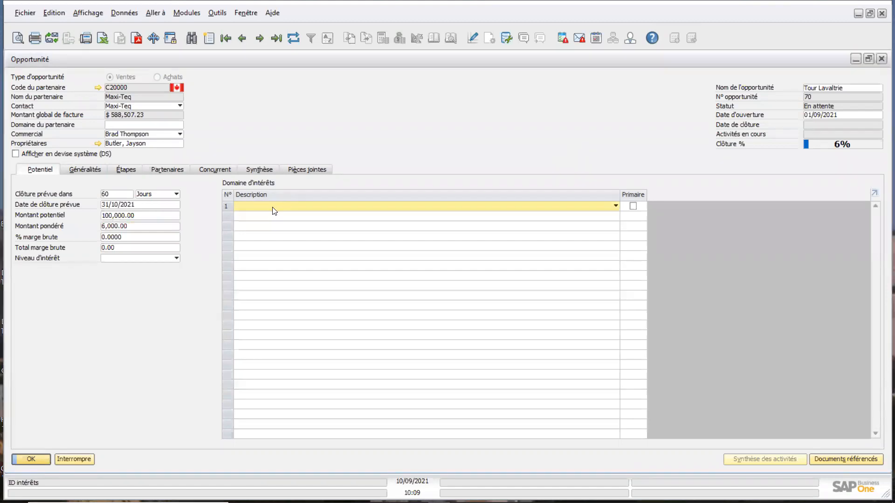
click(271, 209)
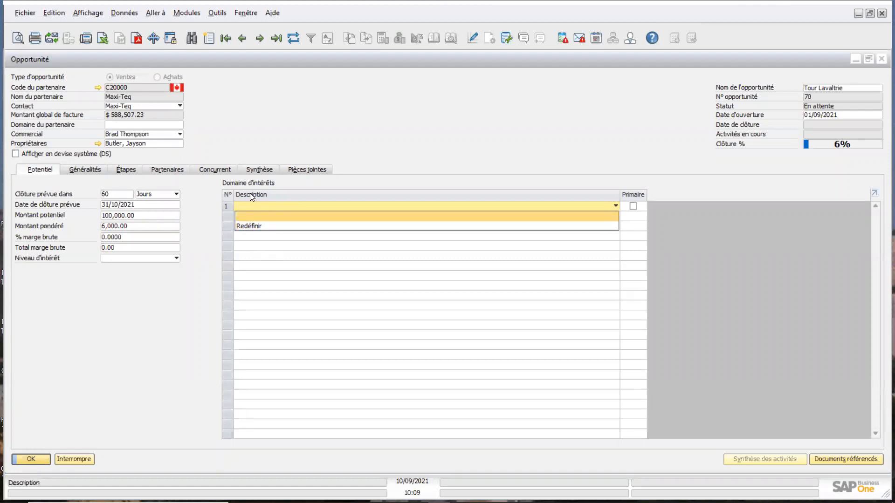
click(272, 207)
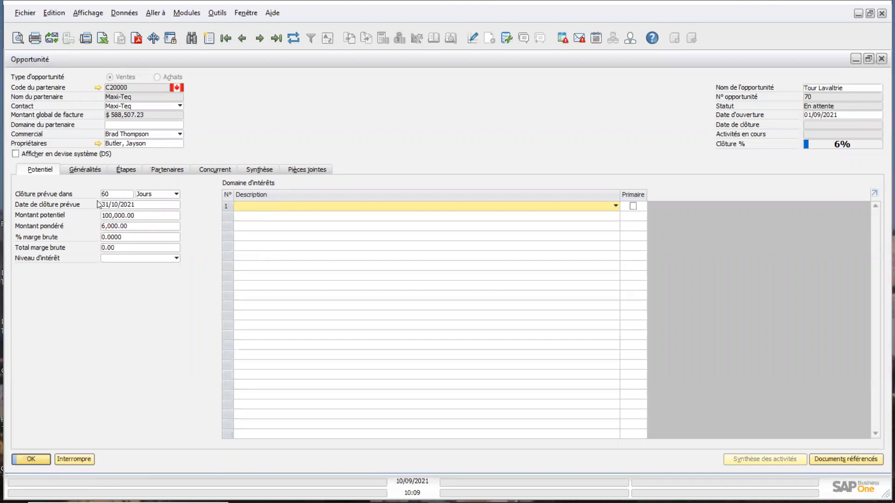
Review the opportunity's general details, including the partner project, information source and industry choices.
click(89, 168)
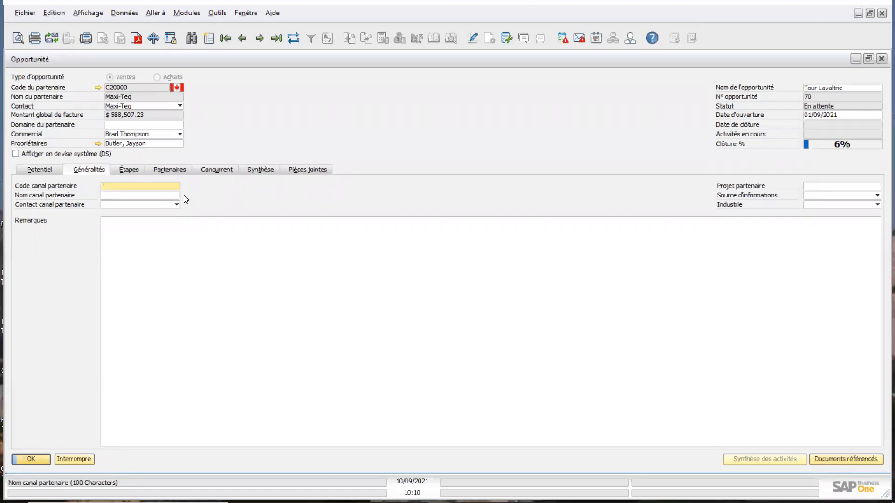
click(827, 187)
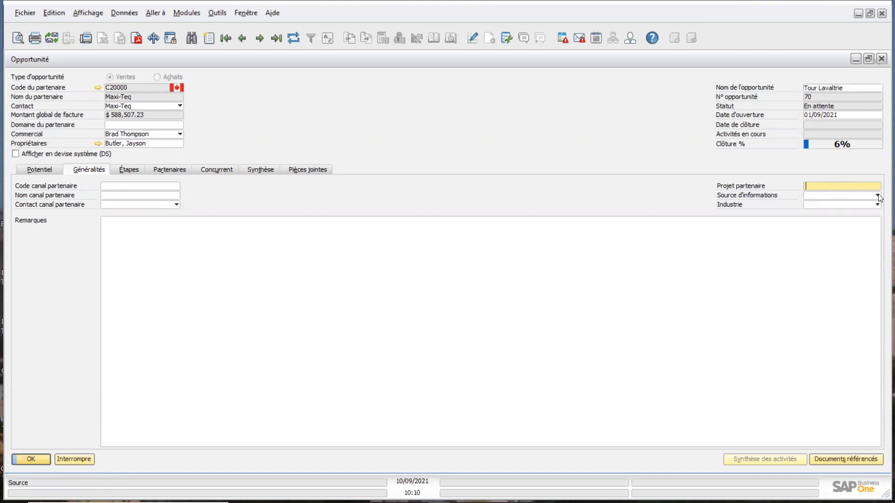
click(877, 196)
click(840, 193)
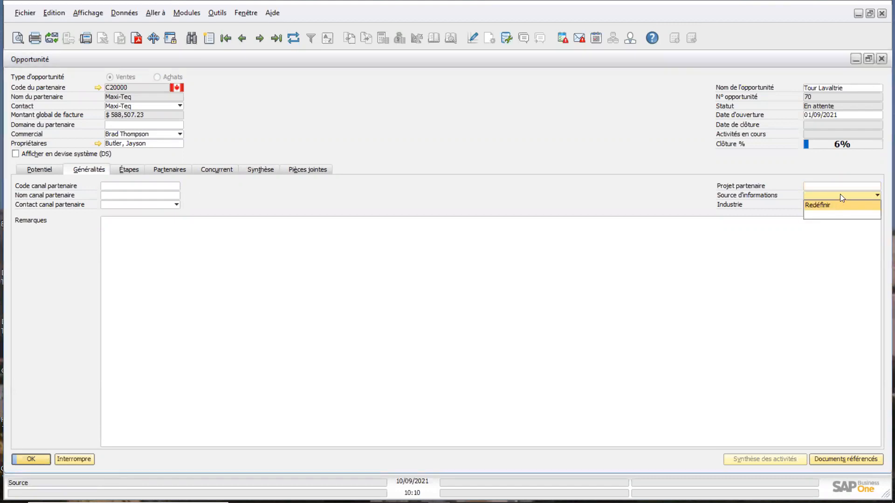
click(842, 207)
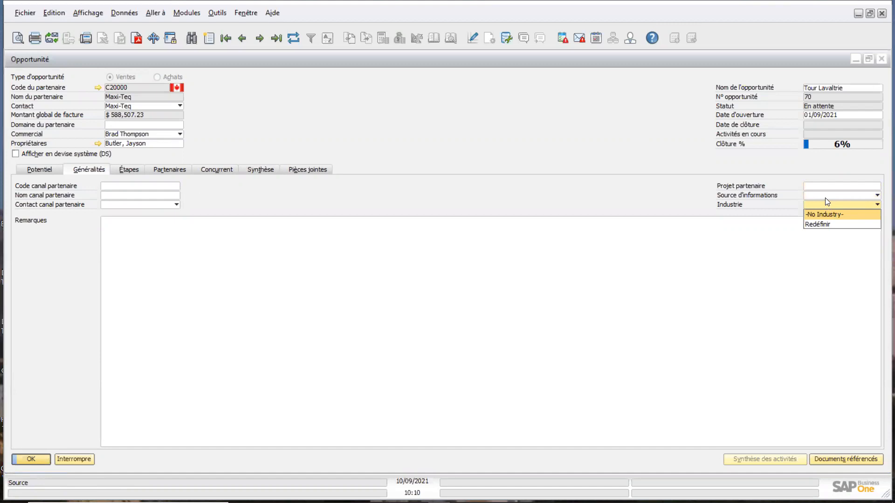
click(825, 198)
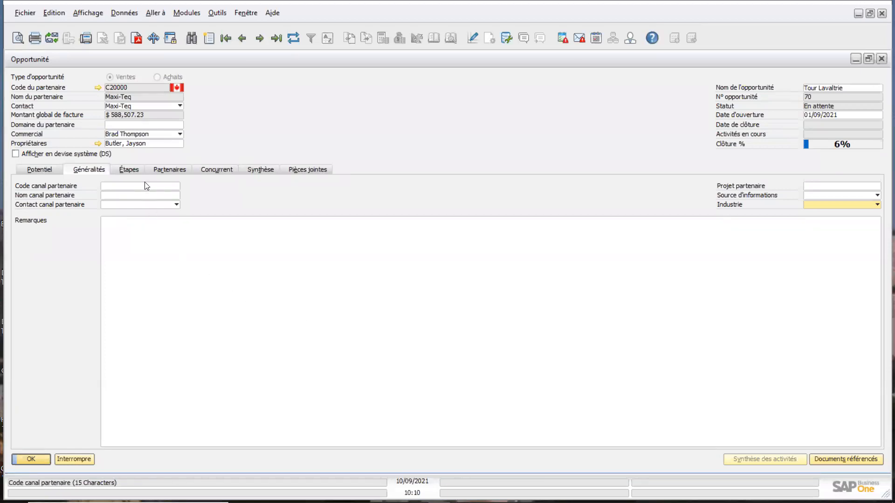
Review the opportunity's stages and the stage selection in the first row.
click(130, 170)
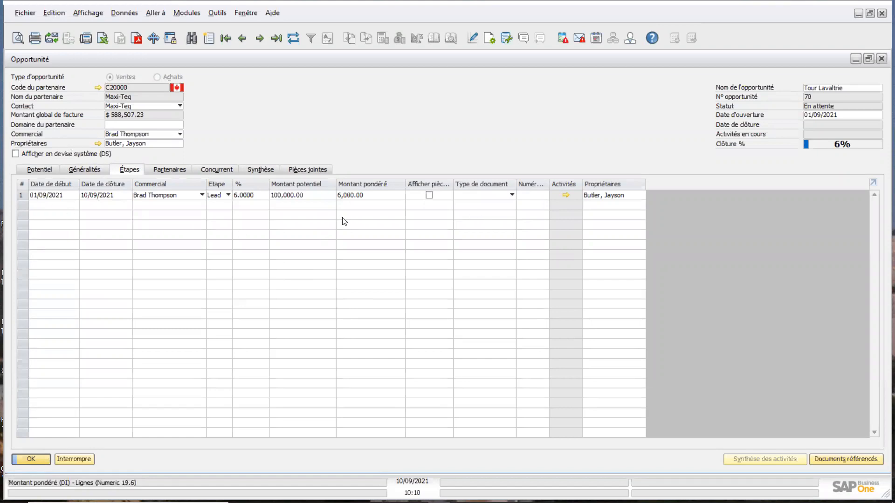
click(229, 195)
click(228, 195)
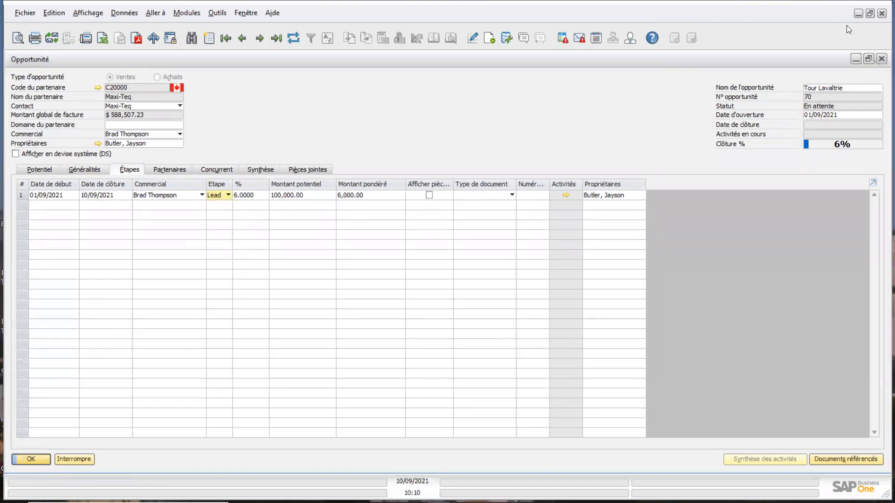
Minimize the opportunity and open the Niveau d'opportunité definition from the administration settings for opportunities.
click(855, 58)
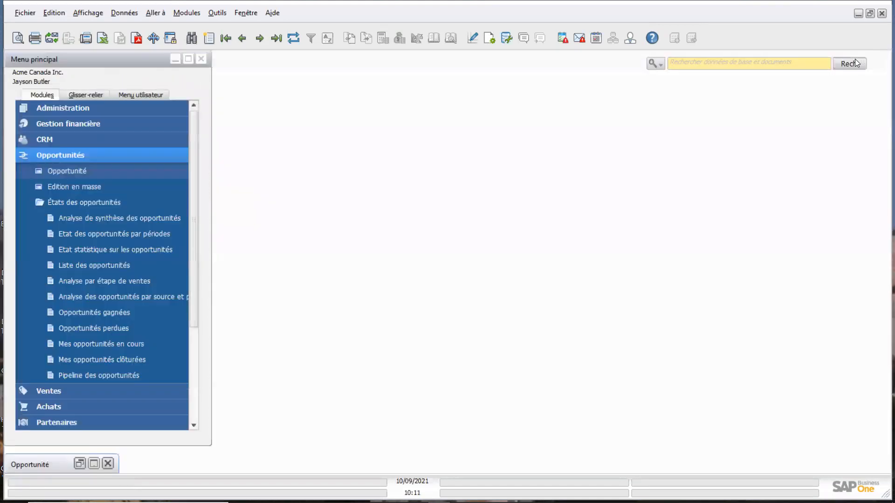
click(192, 160)
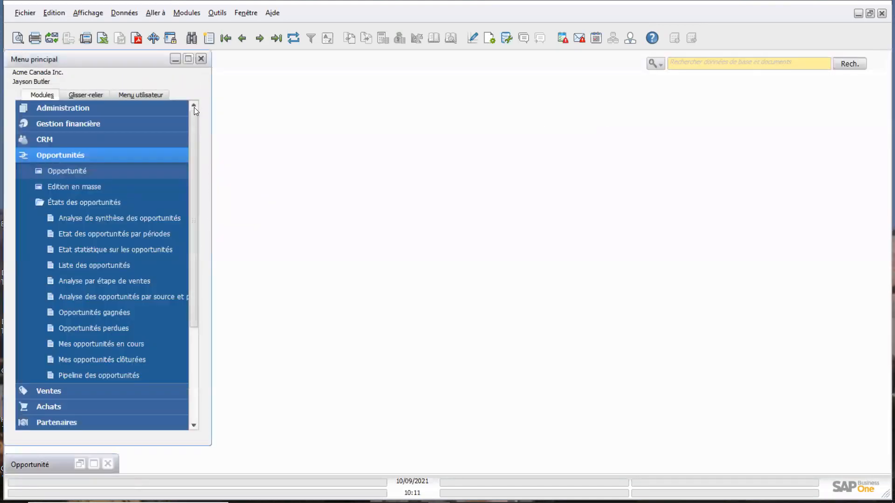
click(77, 108)
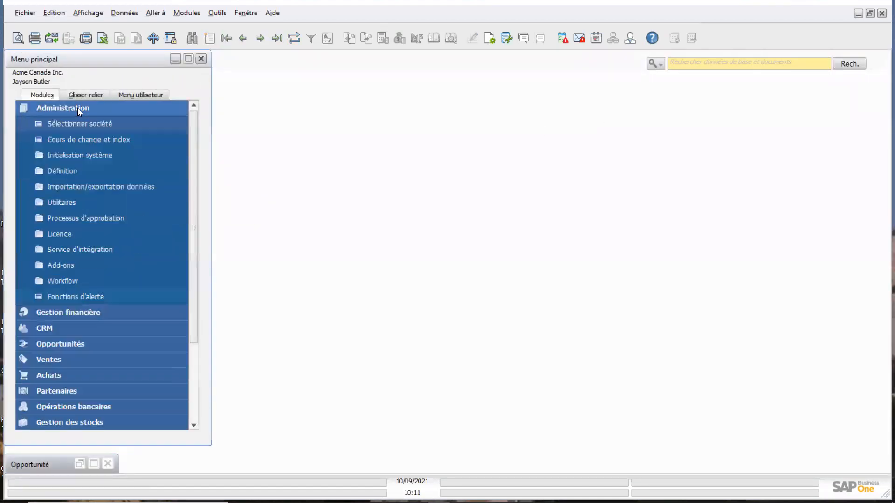
click(69, 170)
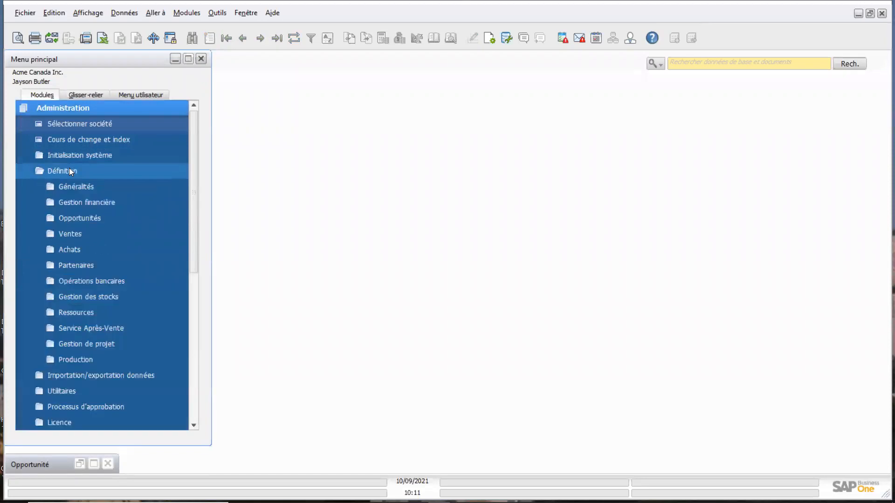
click(79, 219)
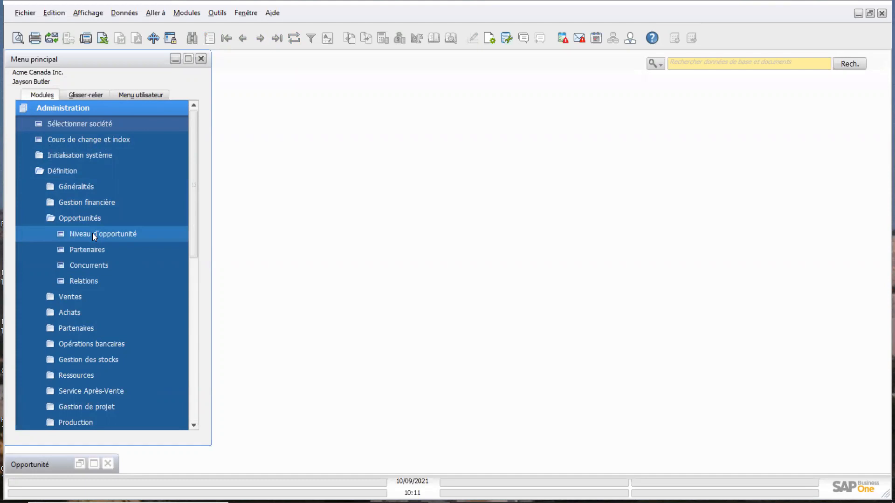
click(92, 233)
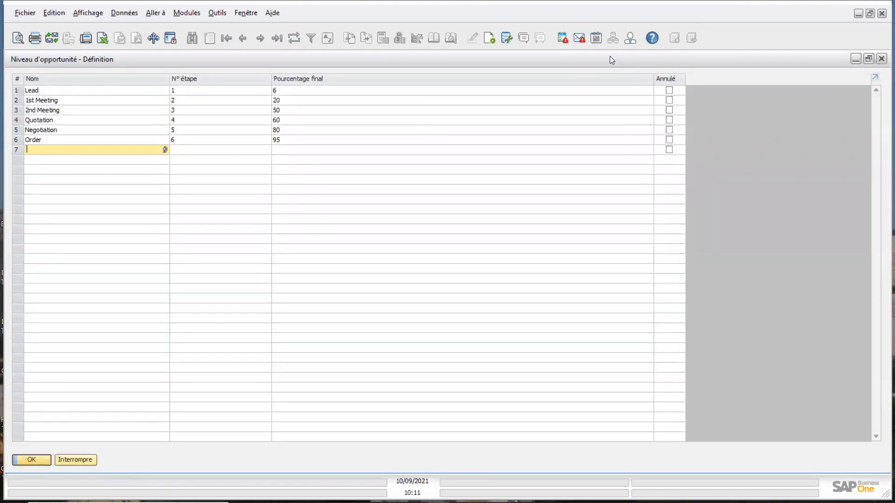
Make the Ventes and Achats columns visible in the opportunity stage definition, then close the definition.
click(489, 38)
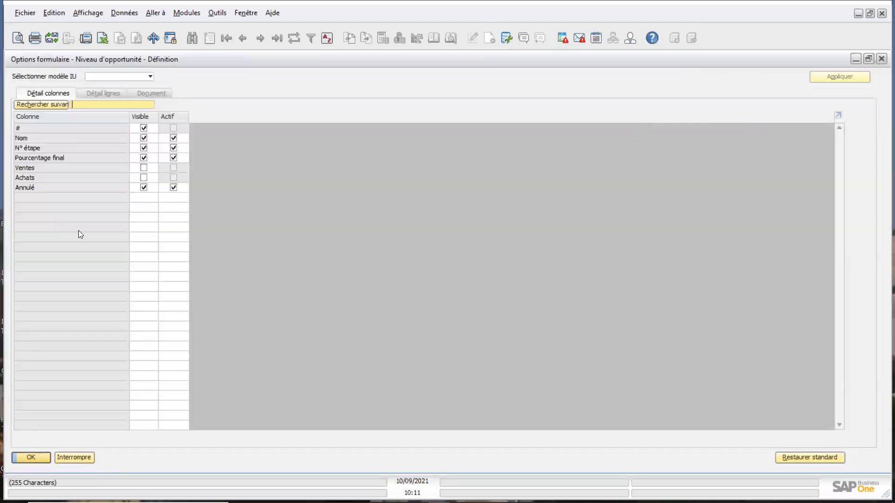
click(144, 167)
click(144, 178)
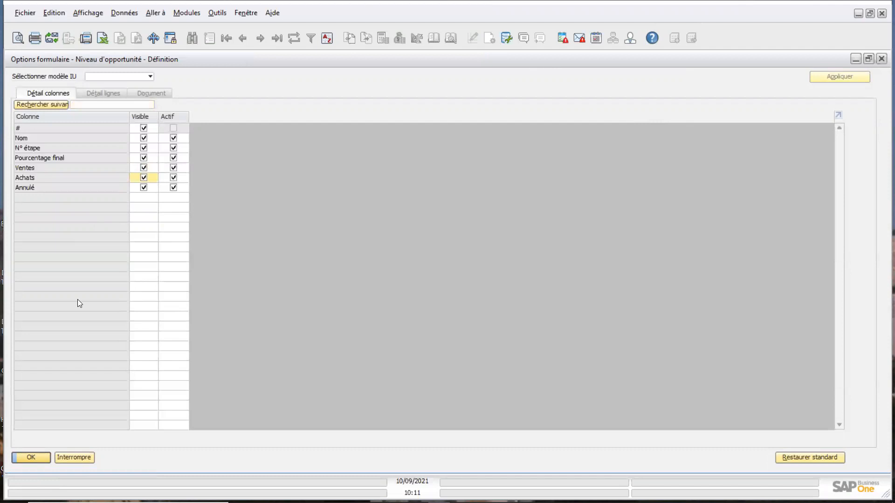
click(30, 456)
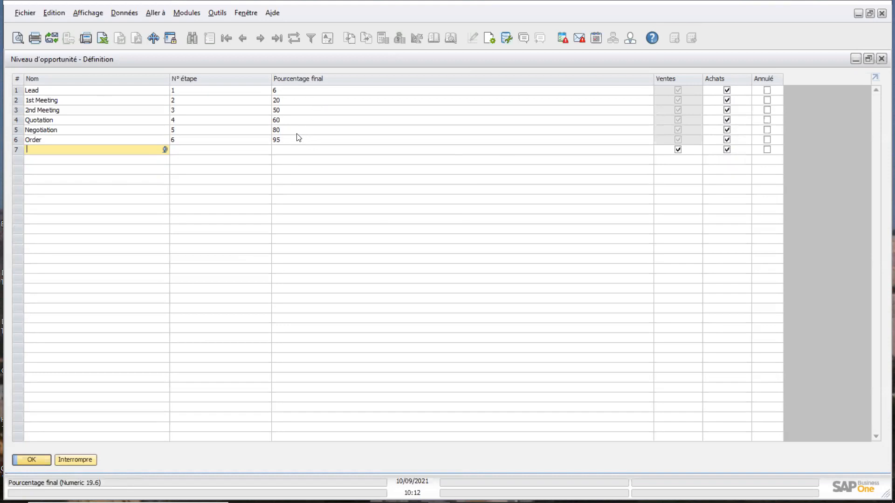
click(40, 460)
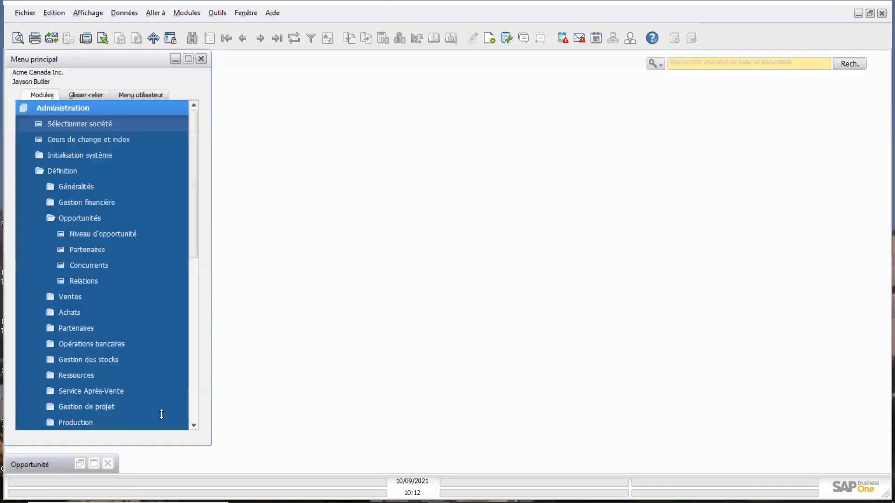
Restore the Tour Lavaltrie opportunity, open a new activity from its Lead stage row, and set the activity to Réunion.
click(95, 465)
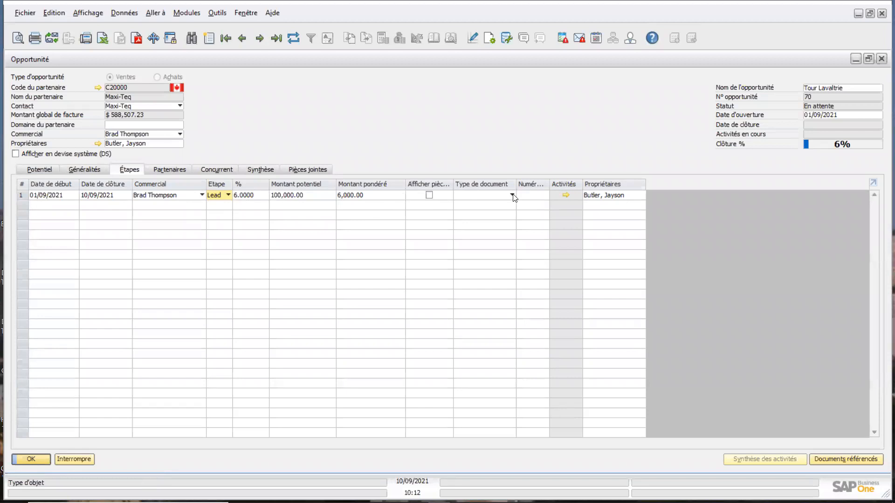
click(566, 196)
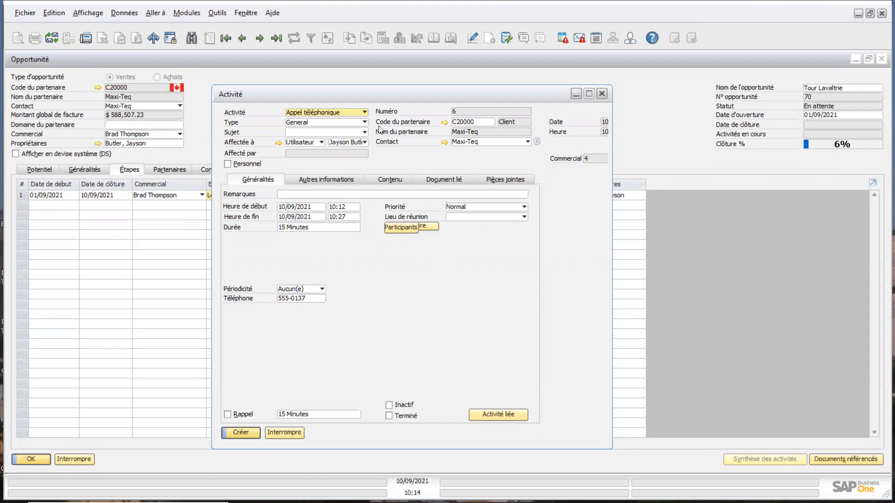
click(365, 113)
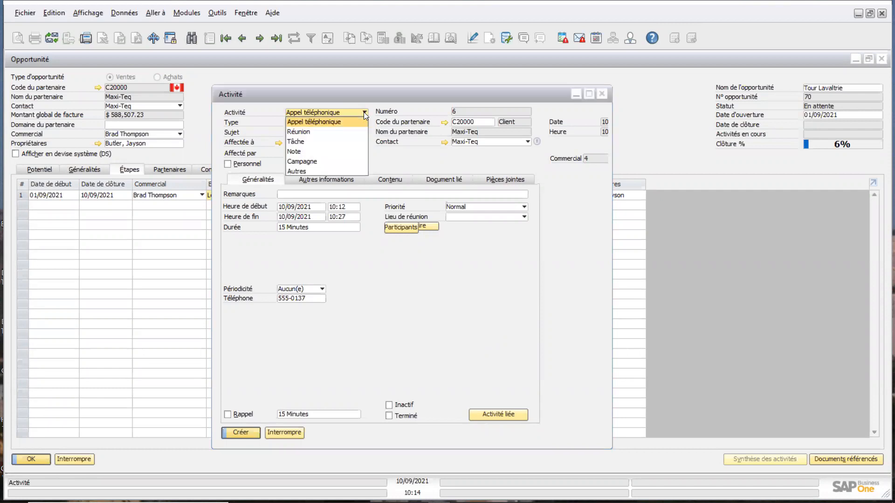
click(306, 133)
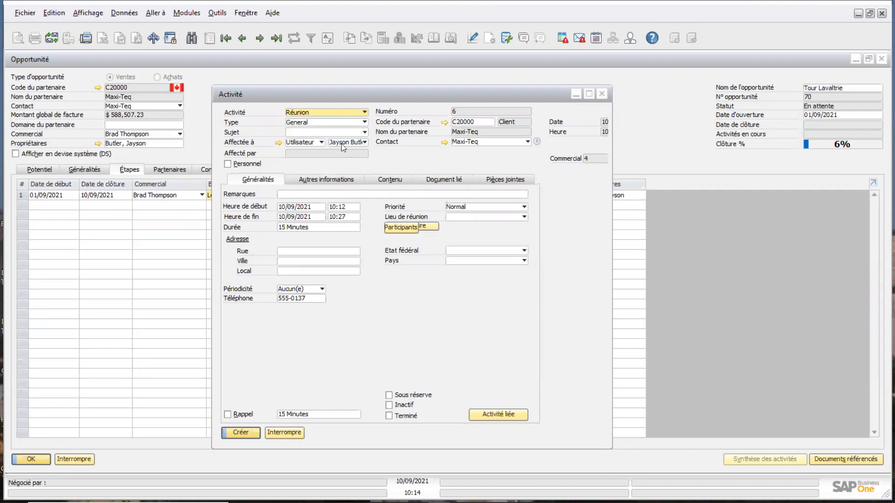
Set the activity type to Vente and define Rencontre client as a new subject for the activity.
click(364, 122)
click(301, 143)
click(364, 133)
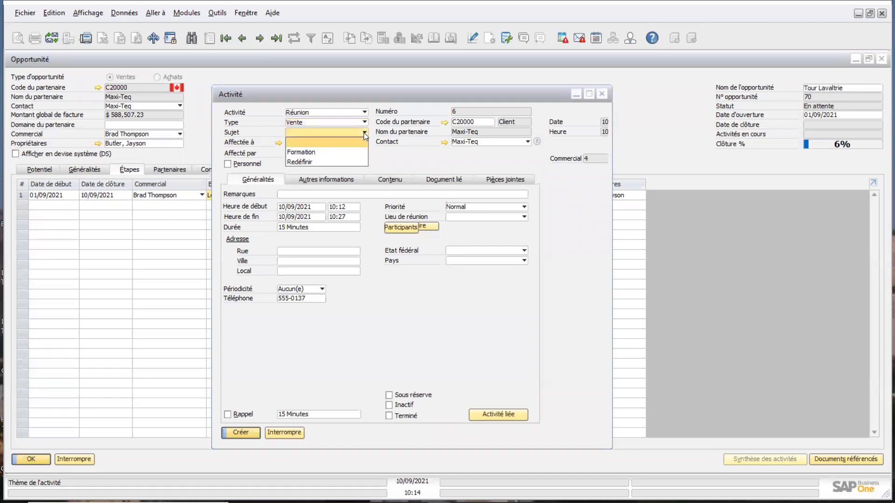
click(306, 163)
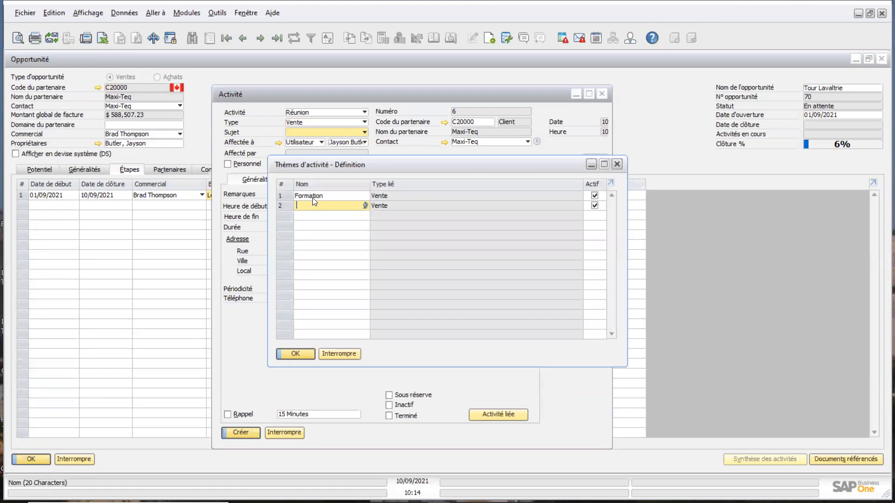
text(Rencontre client)
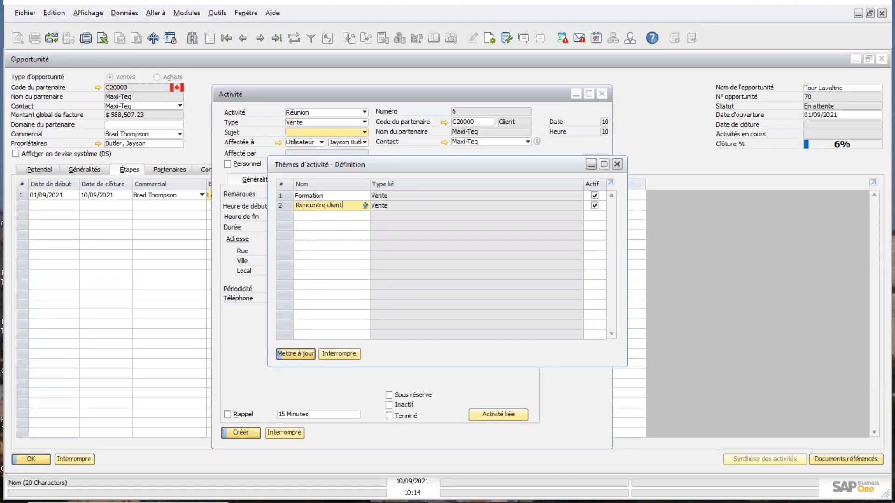
click(298, 354)
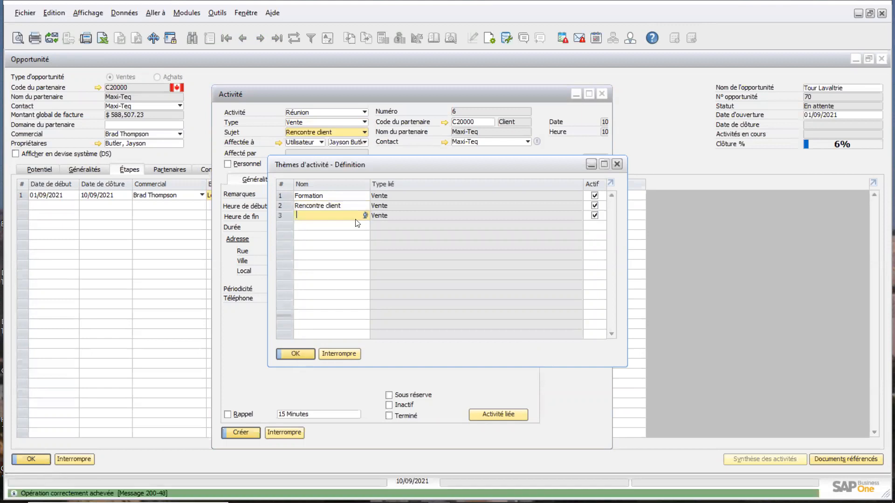
click(303, 354)
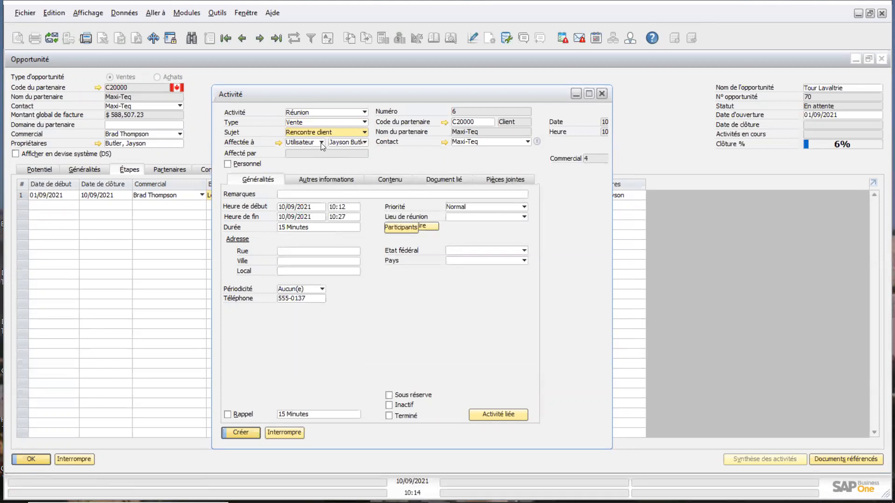
Schedule the meeting to start on 13/09/2021 at 10:00 with a duration of 30 minutes.
click(364, 142)
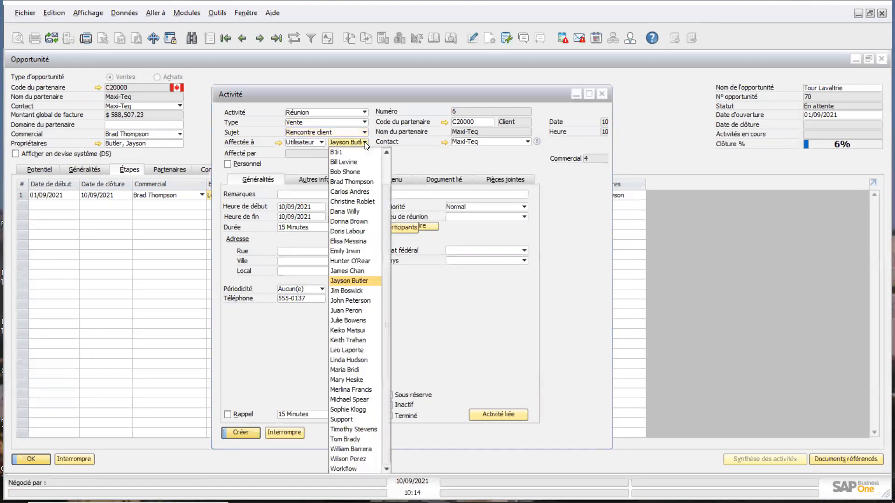
click(365, 144)
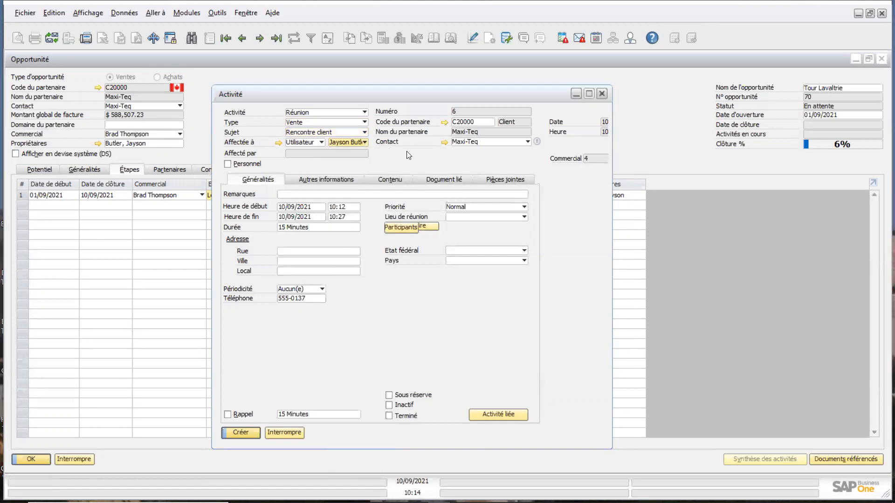
click(302, 208)
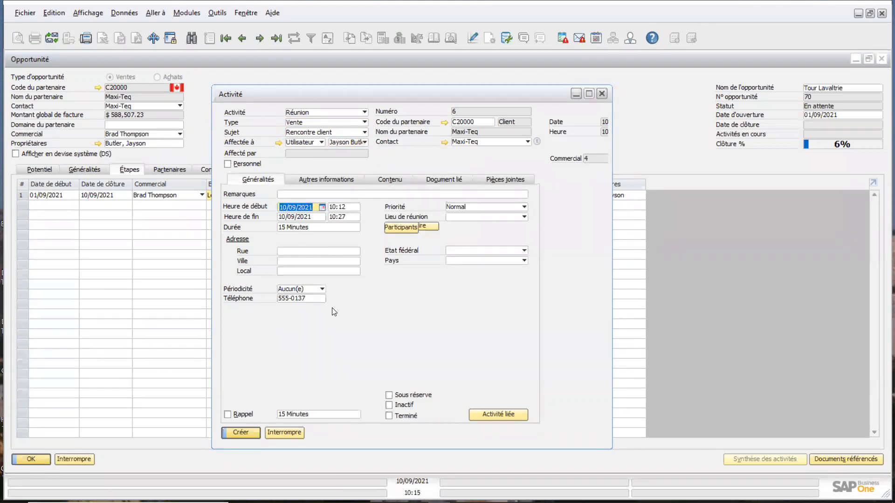
text(13)
key(Tab)
text(10:00)
key(Tab)
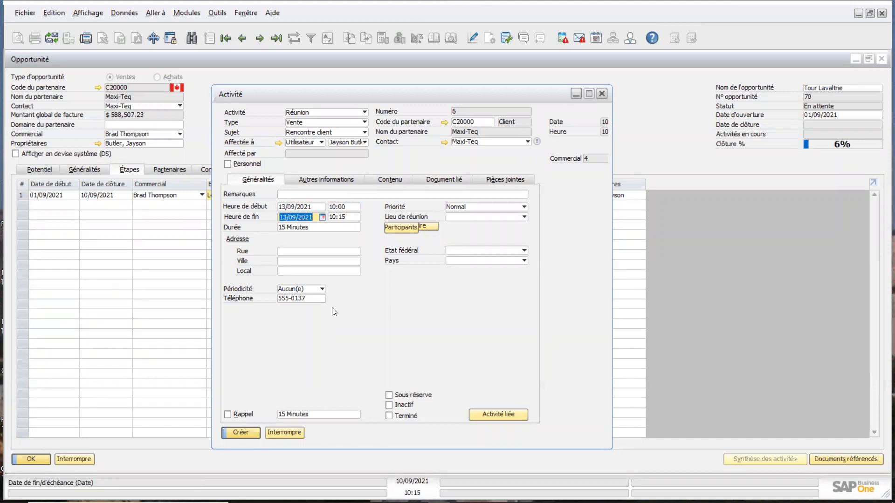
key(Tab)
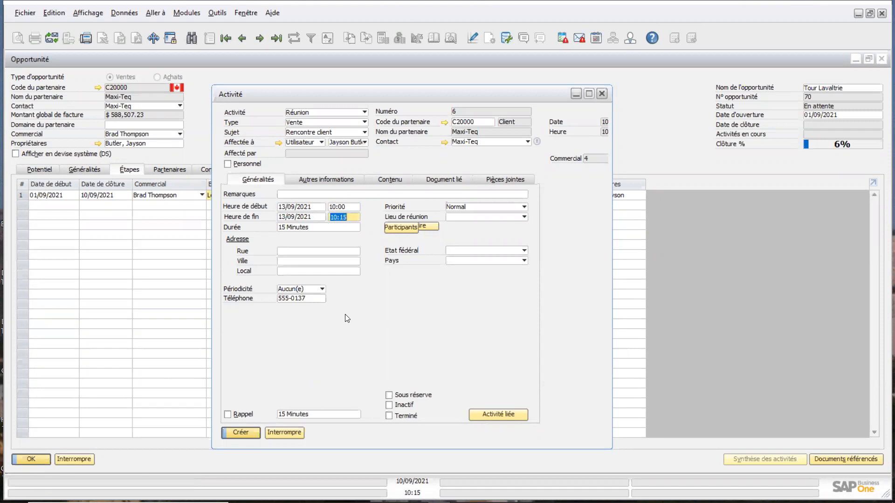
click(322, 229)
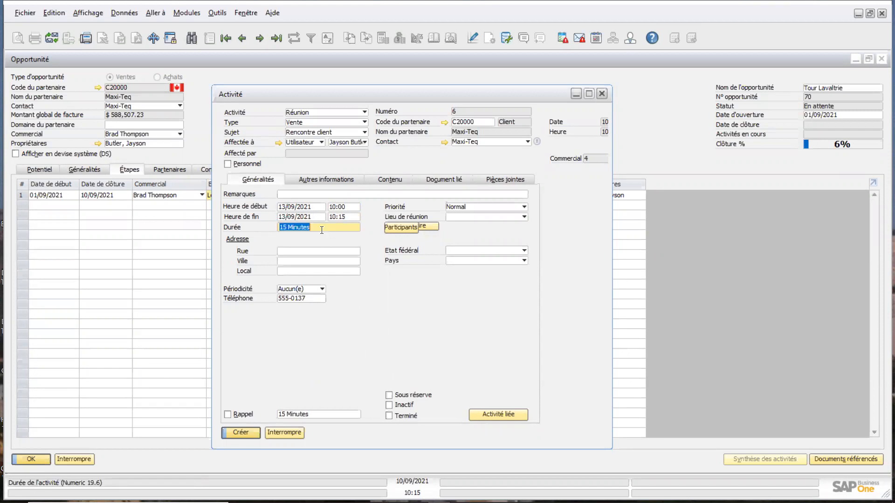
text(30)
key(Tab)
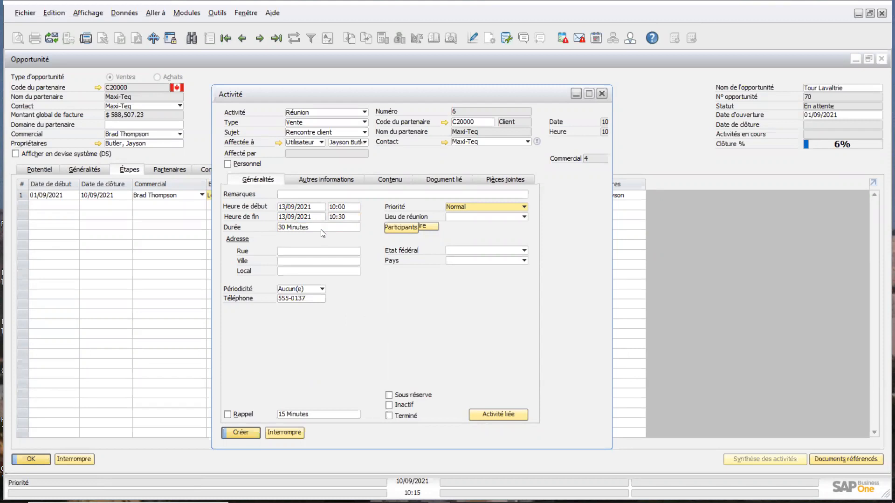
Enter the remark "Rencontre pour opportunite Tour Lavaltrie." and create the activity.
click(287, 194)
text(Rencontre )
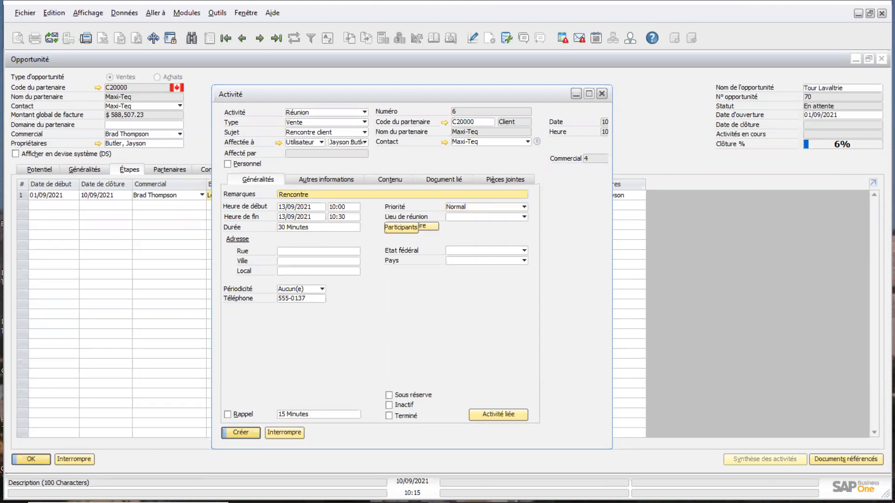
text(pour opportunite Tour Lavaltrie.)
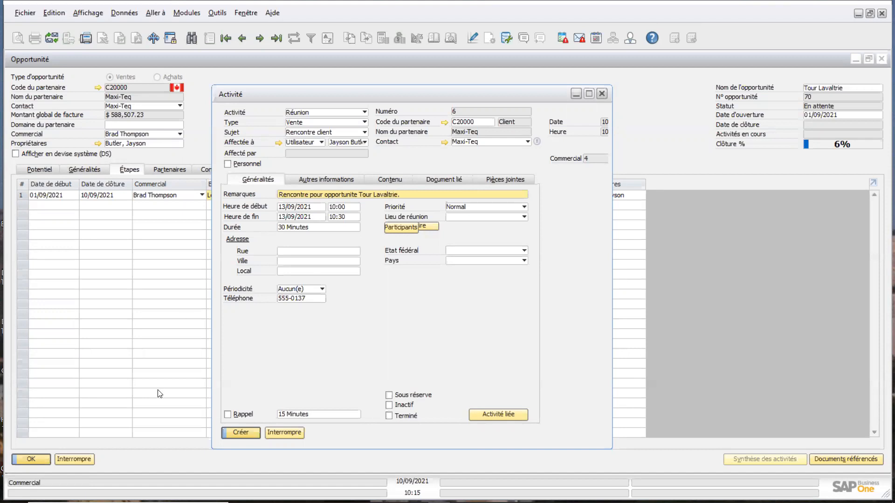
click(241, 432)
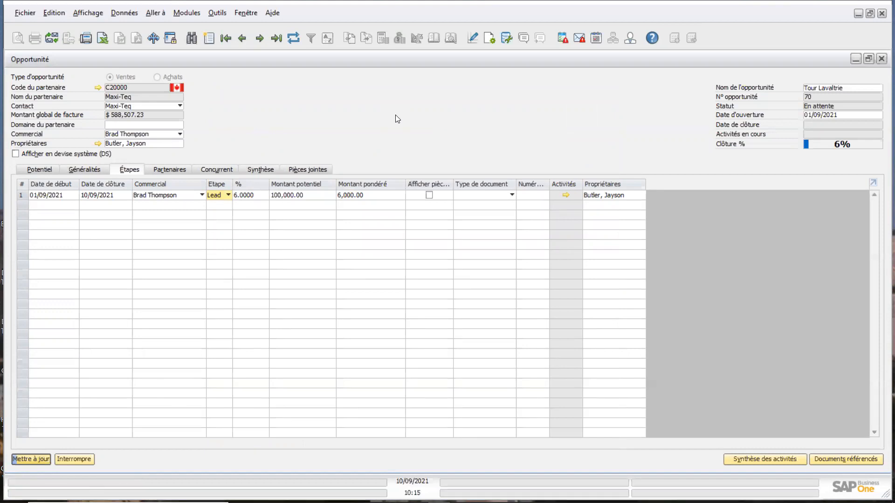
Save the updated opportunity, then review its activity summary and close it.
click(35, 460)
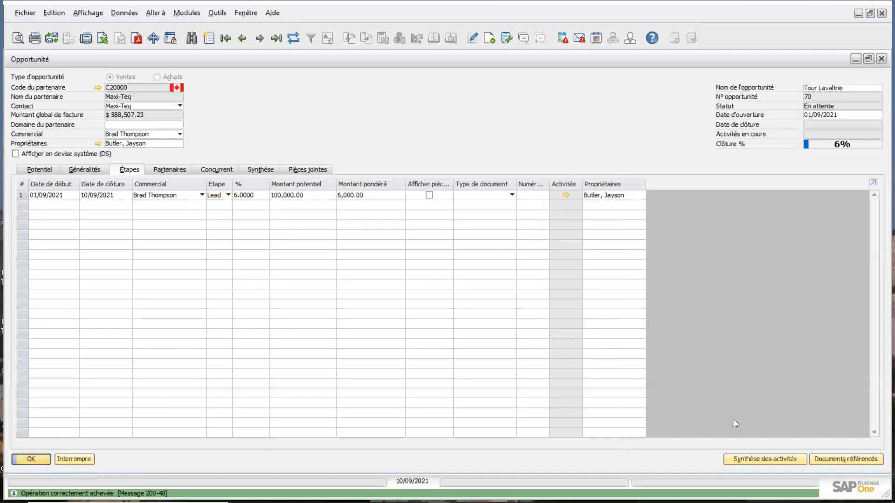
click(768, 459)
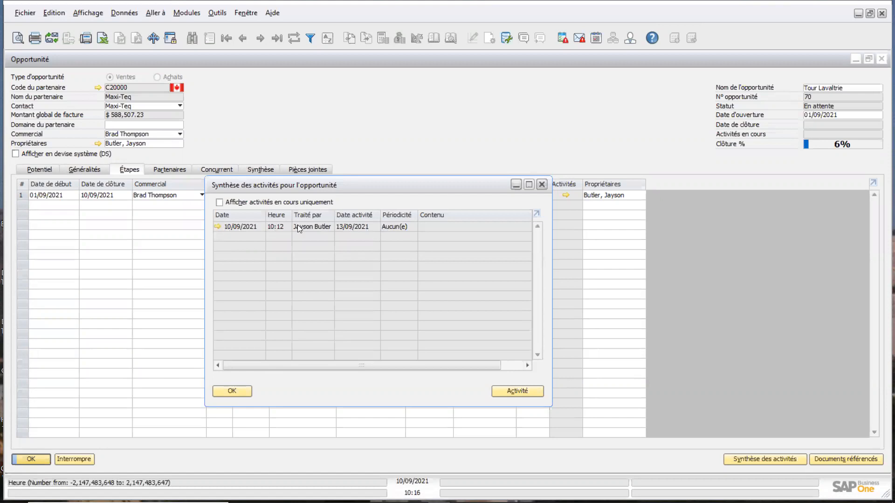
click(541, 184)
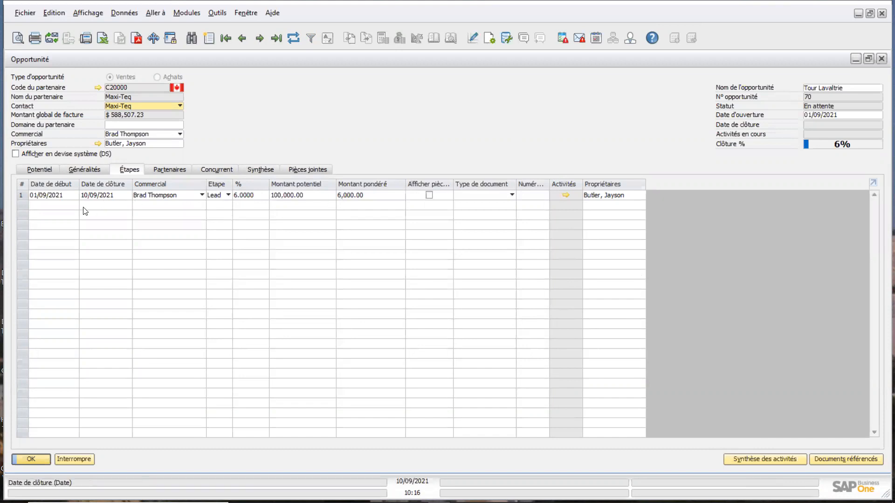
click(72, 198)
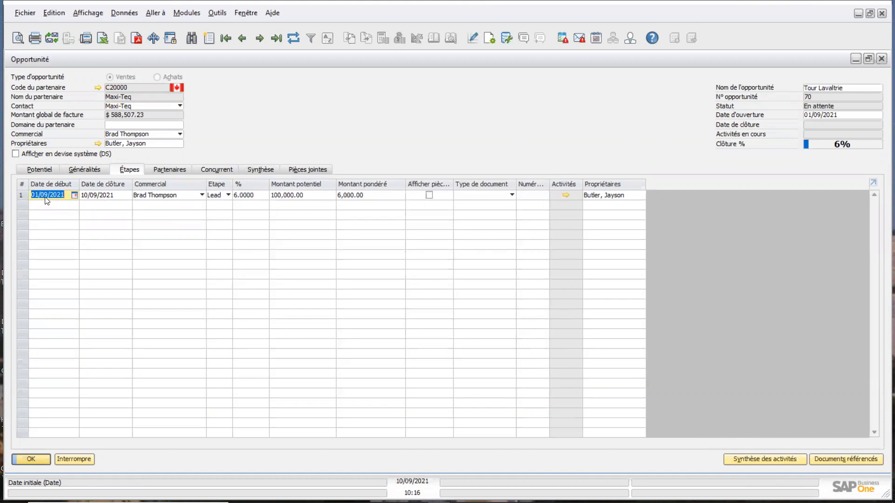
click(21, 198)
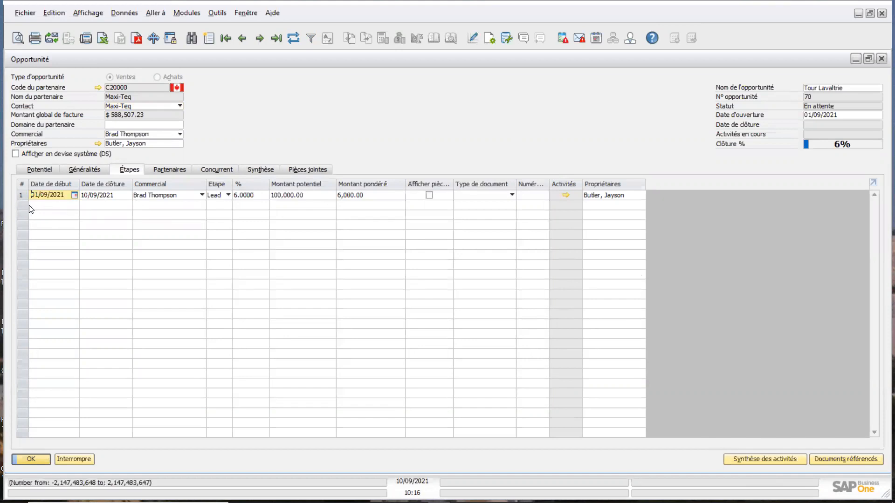
key(Tab)
key(Tab)
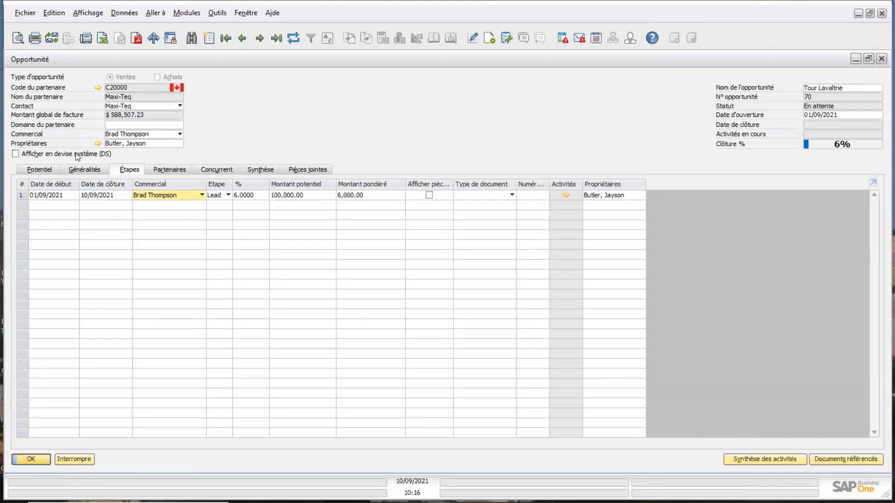
click(54, 15)
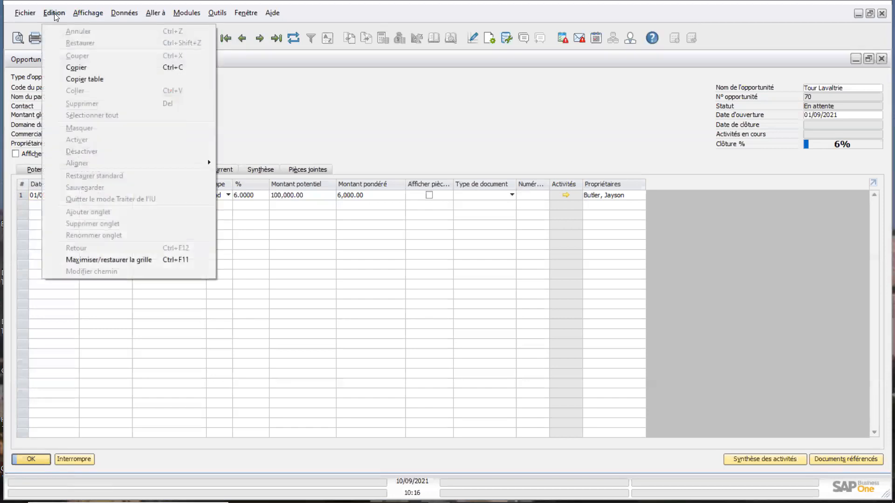
click(37, 208)
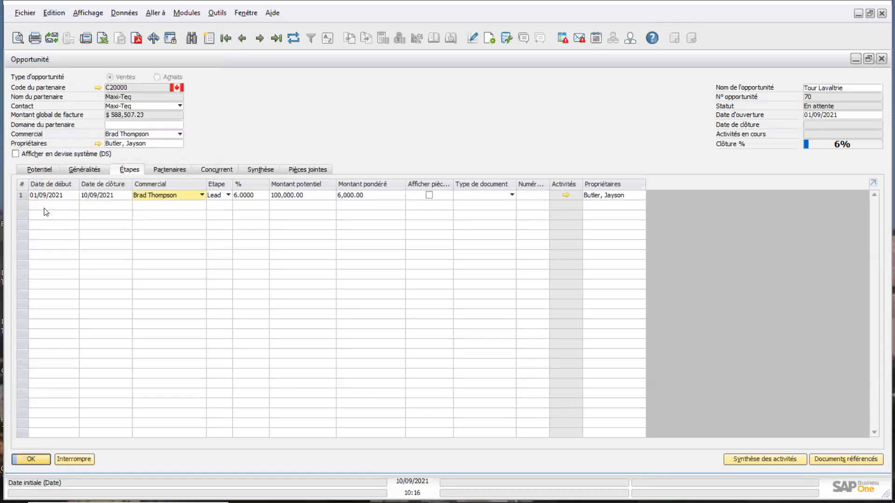
right_click(47, 213)
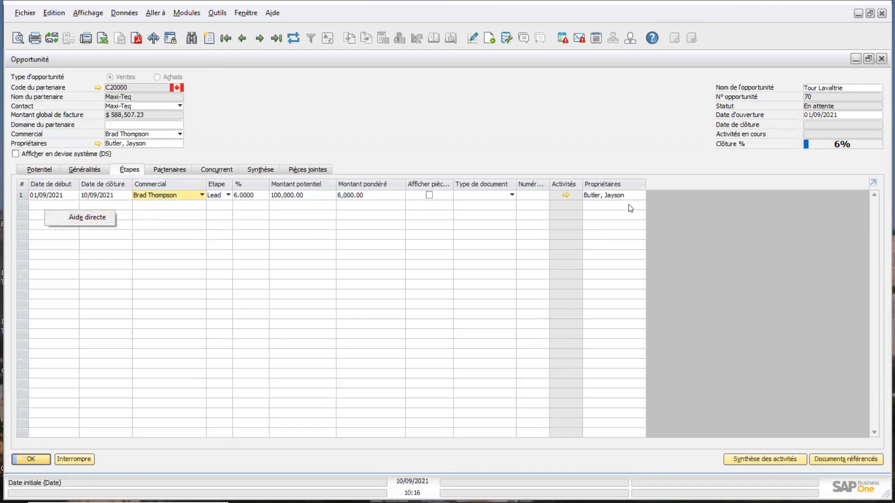
Add a second stage row to the opportunity with start date 13/09/2021 and stage 1st Meeting.
click(636, 194)
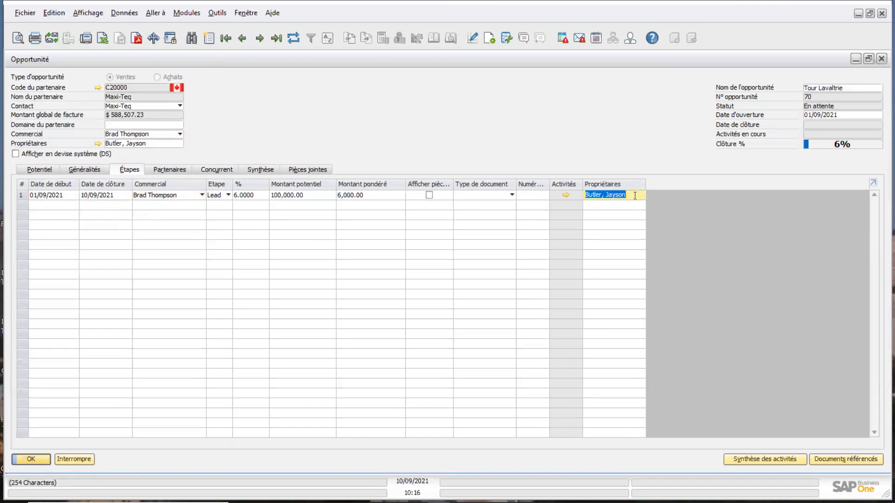
key(Tab)
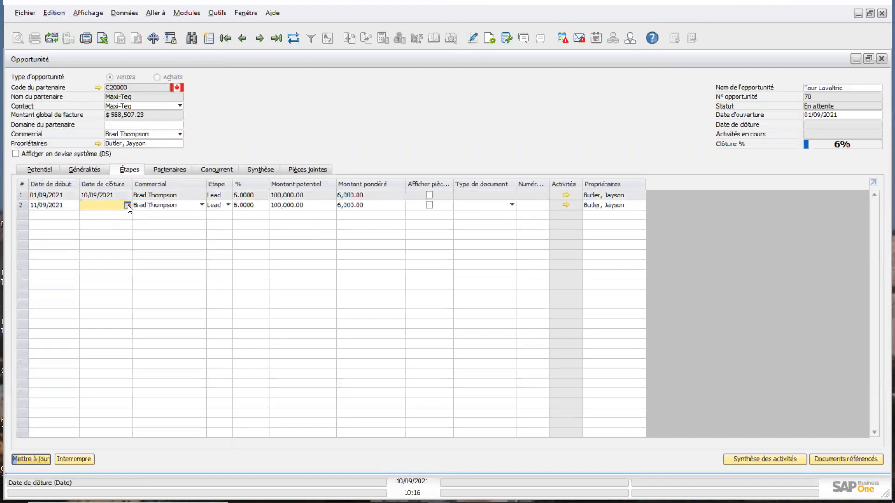
click(37, 206)
text(13)
key(Tab)
click(228, 205)
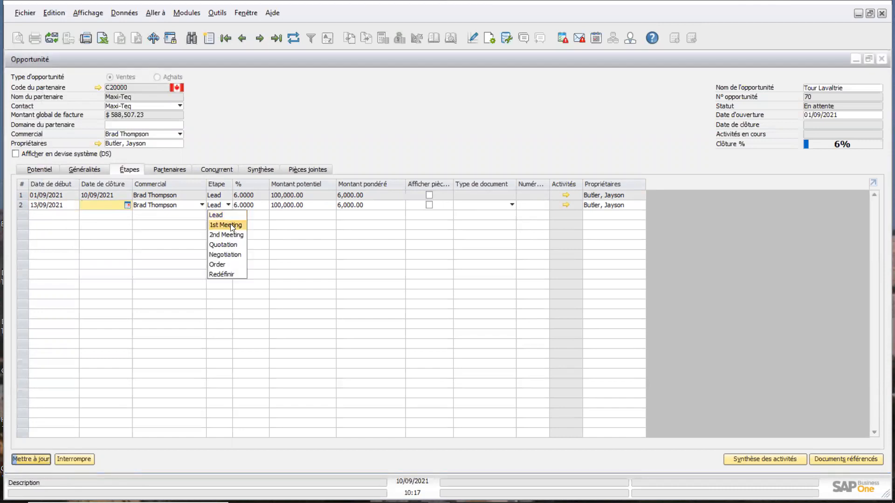
click(230, 226)
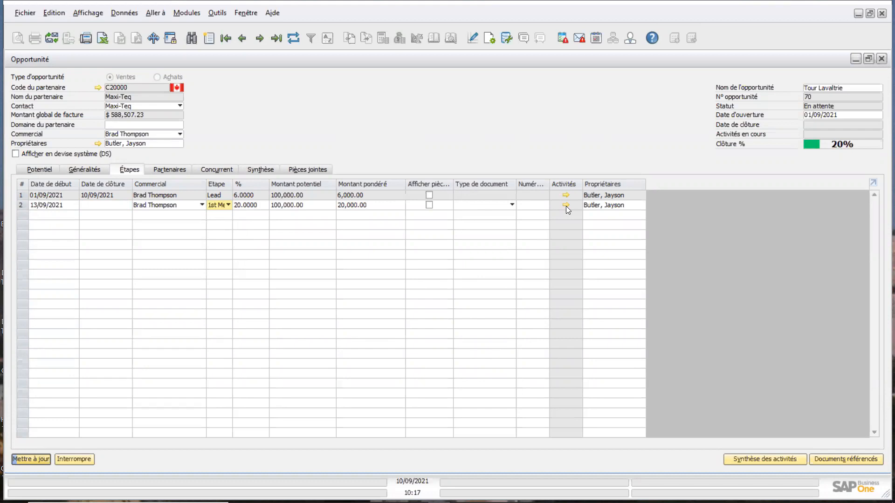
Set the closing date of the 1st Meeting stage to 13/09/2021 and save the opportunity.
right_click(97, 210)
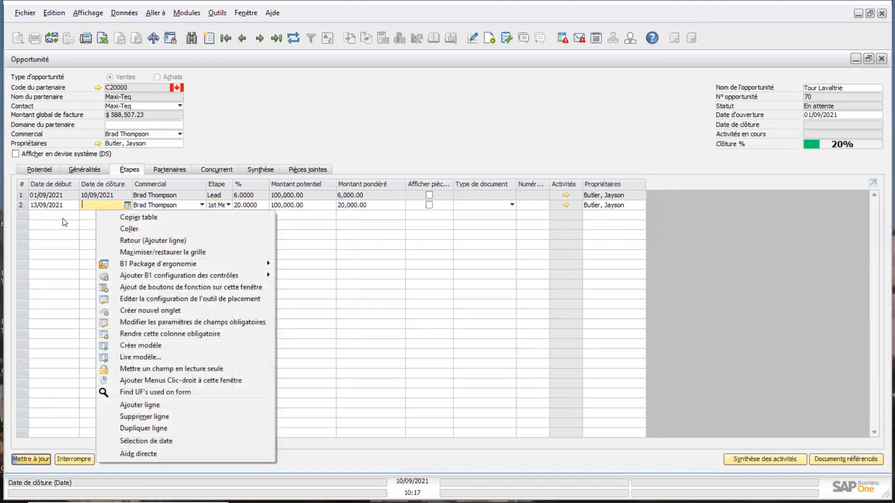
click(139, 405)
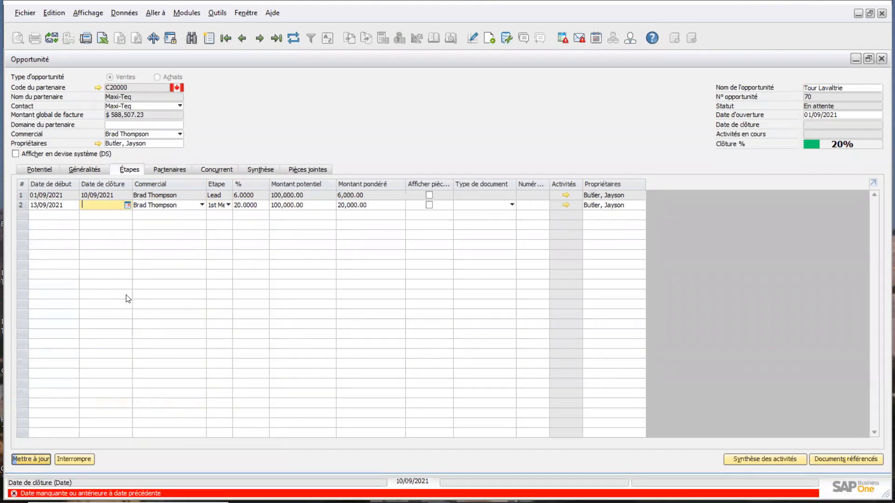
text(13)
key(Tab)
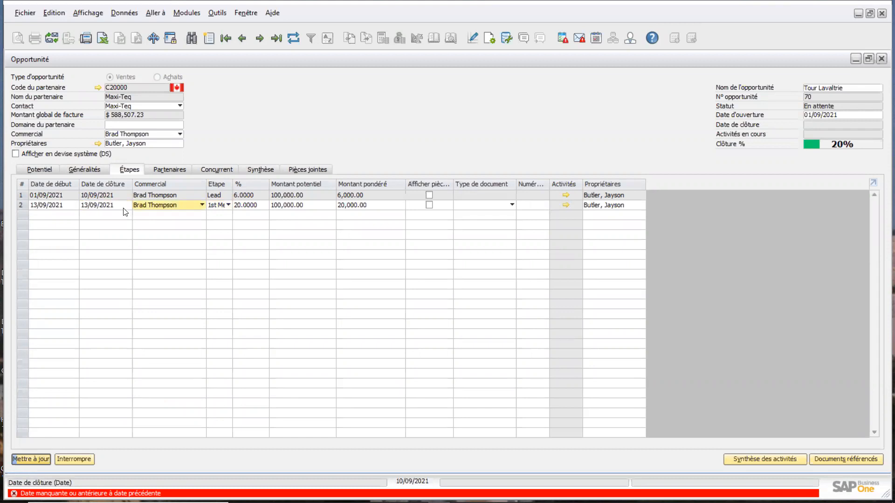
click(38, 459)
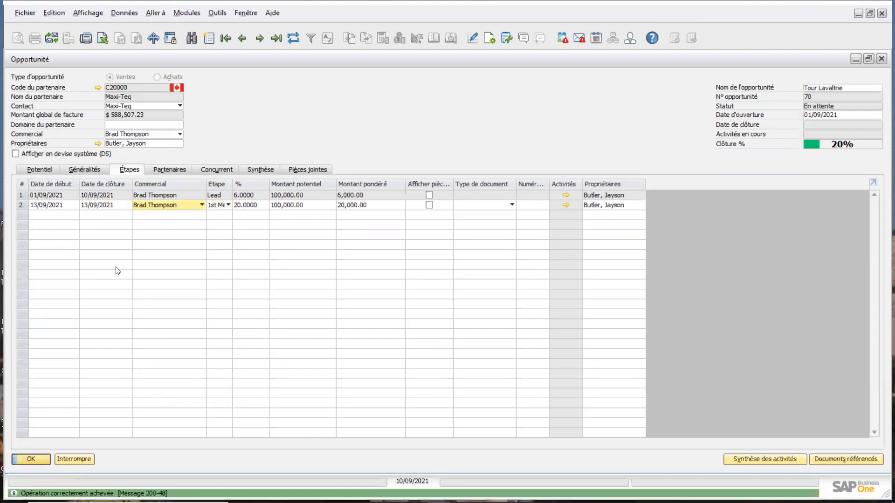
Add a third stage row to the opportunity with start date 14/09/2021 and stage Quotation.
click(127, 208)
right_click(127, 209)
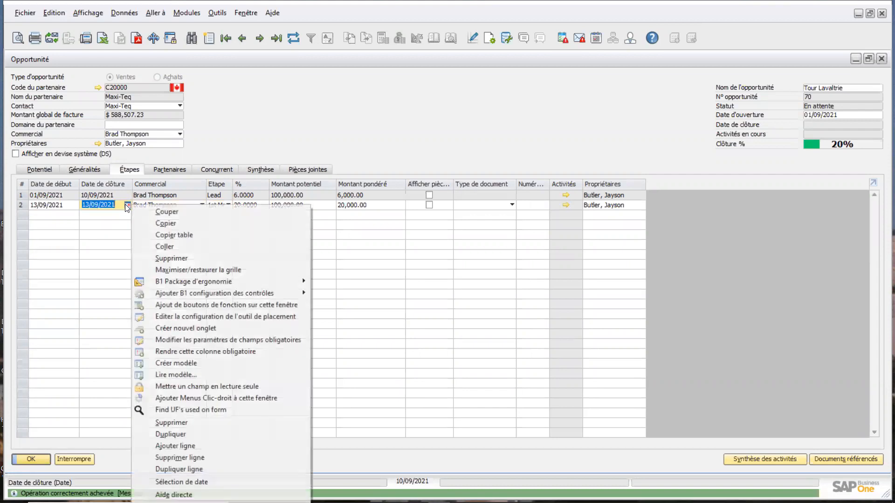
click(169, 446)
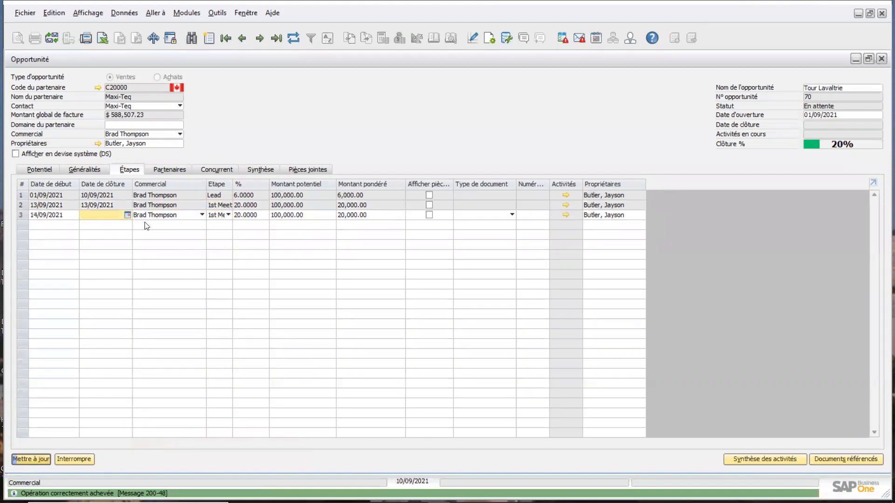
click(228, 215)
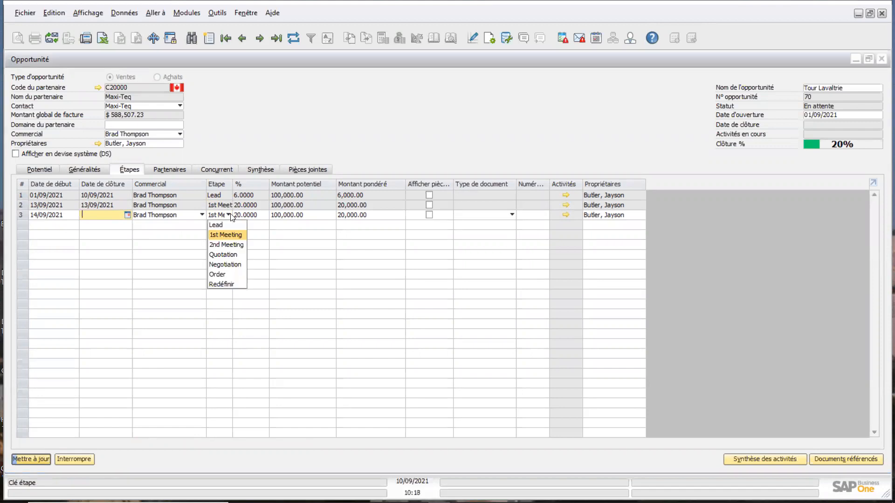
click(227, 255)
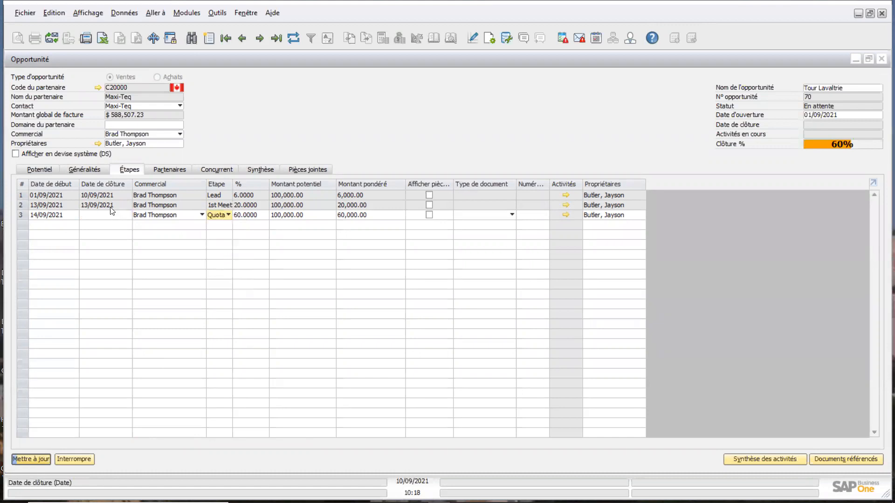
Set the document type of the Quotation stage row to Offres de vente.
click(322, 219)
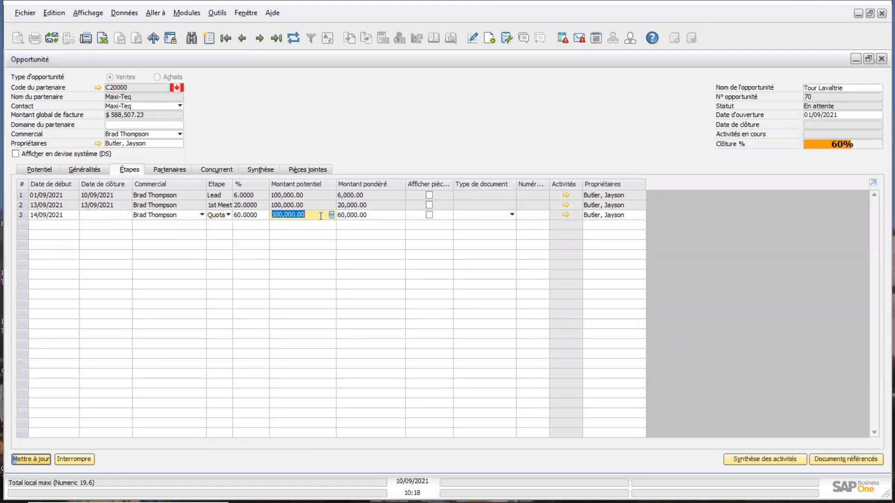
click(472, 218)
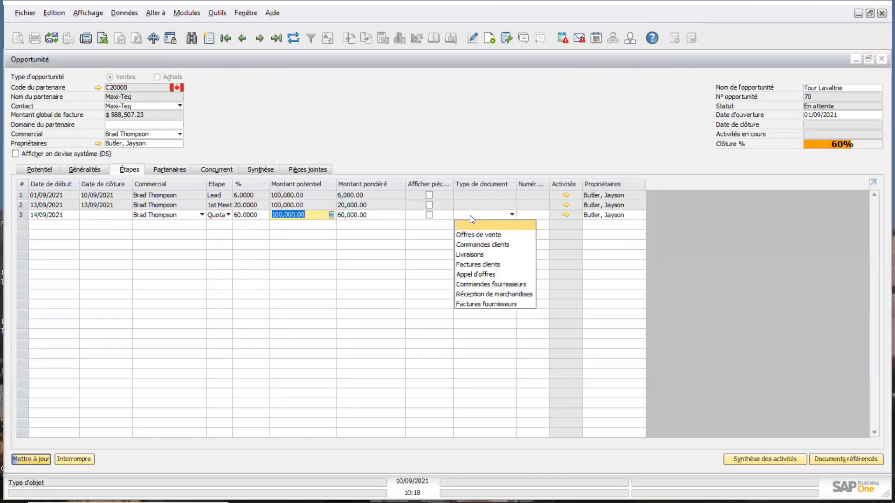
click(495, 217)
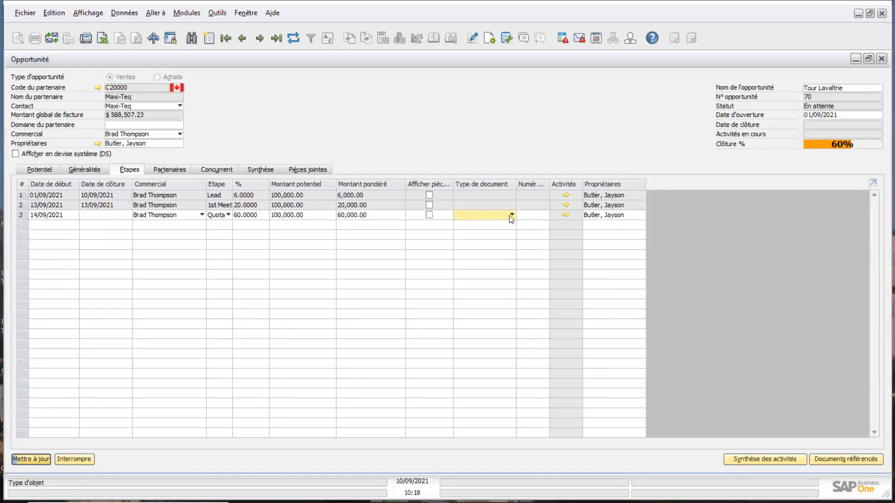
click(512, 214)
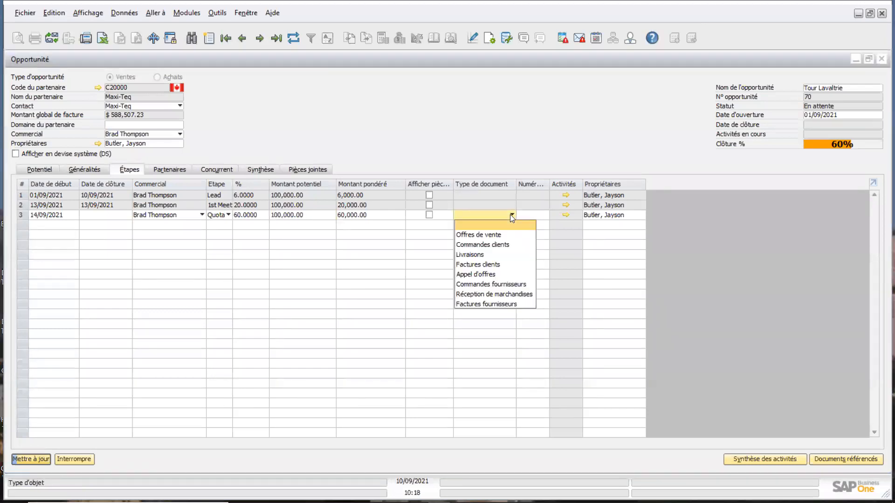
click(482, 235)
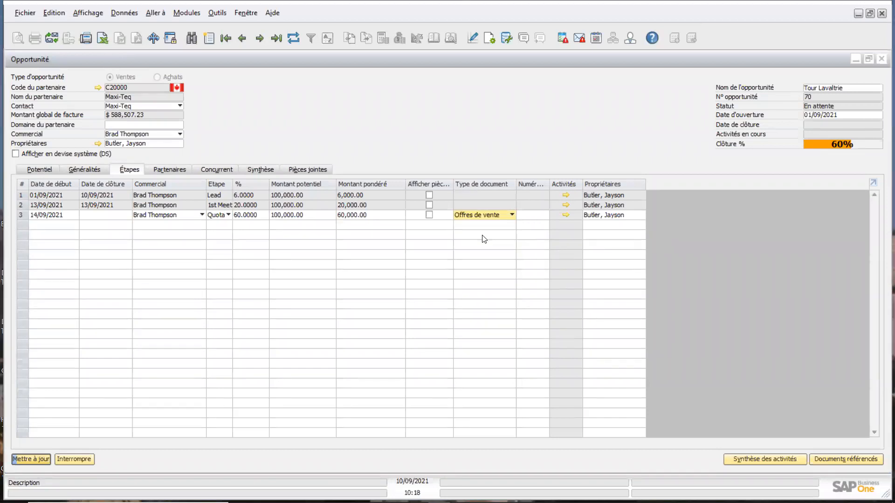
Start a new sales quotation from the Quotation row's document list and enter Tour Lavaltrie as its customer reference.
click(538, 218)
key(Tab)
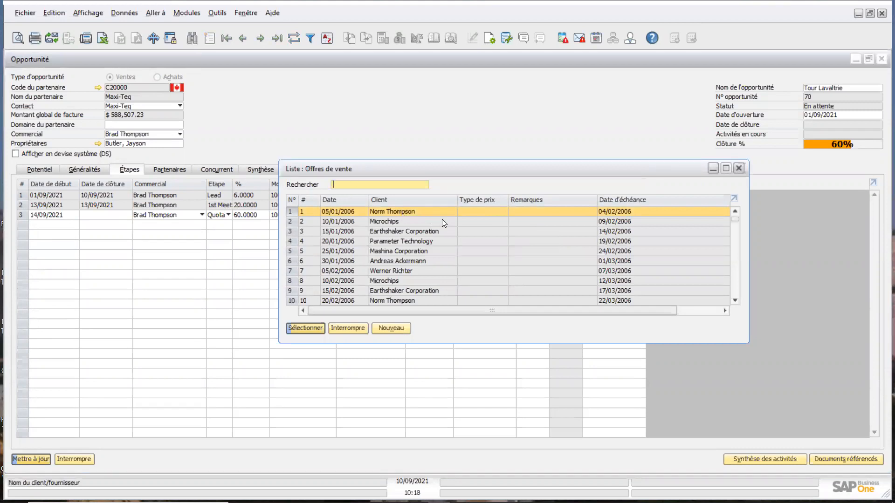
drag(734, 218, 734, 294)
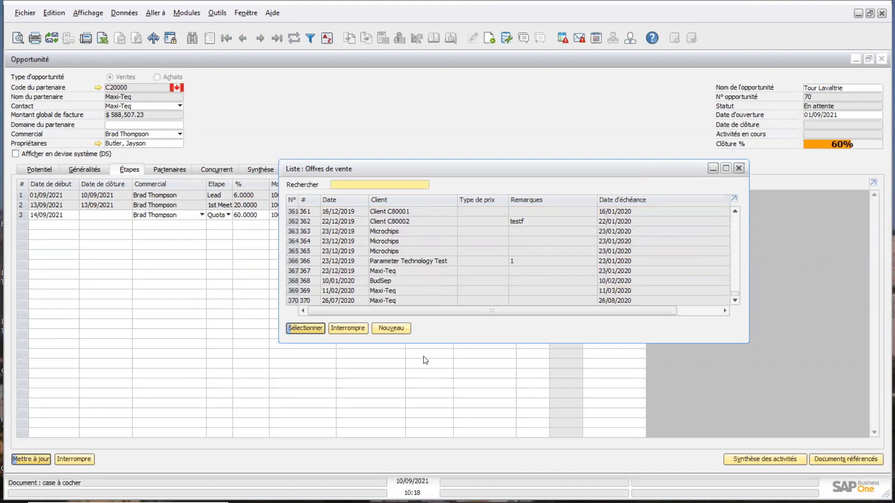
click(389, 328)
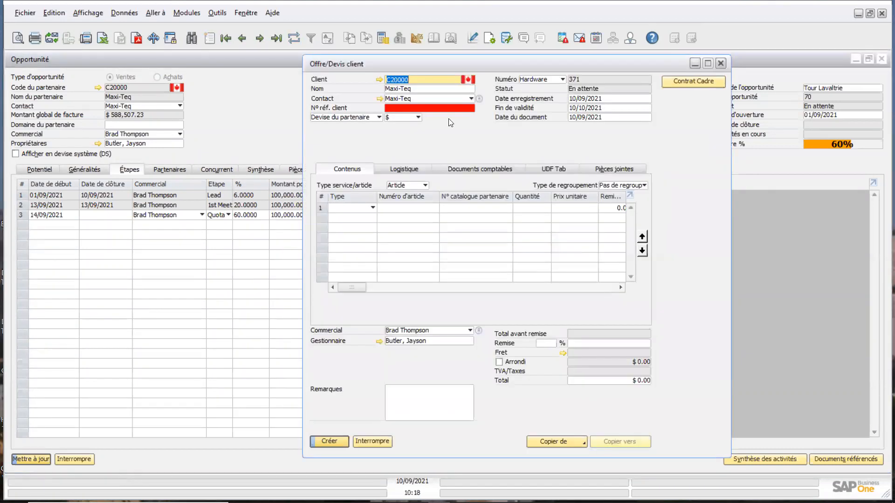
click(449, 108)
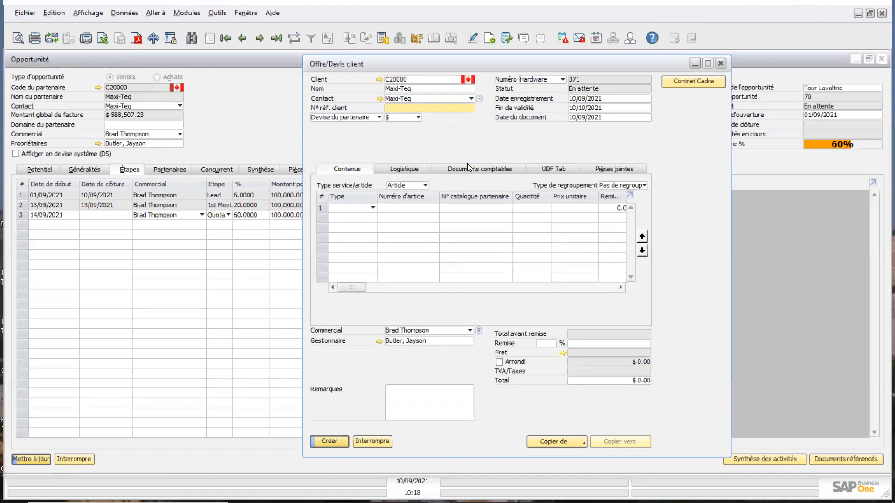
text(Tour Lavaltrie)
Look up articles starting with "a" and add A00003 and A000021 to the quotation lines.
click(396, 207)
text(a)
key(Tab)
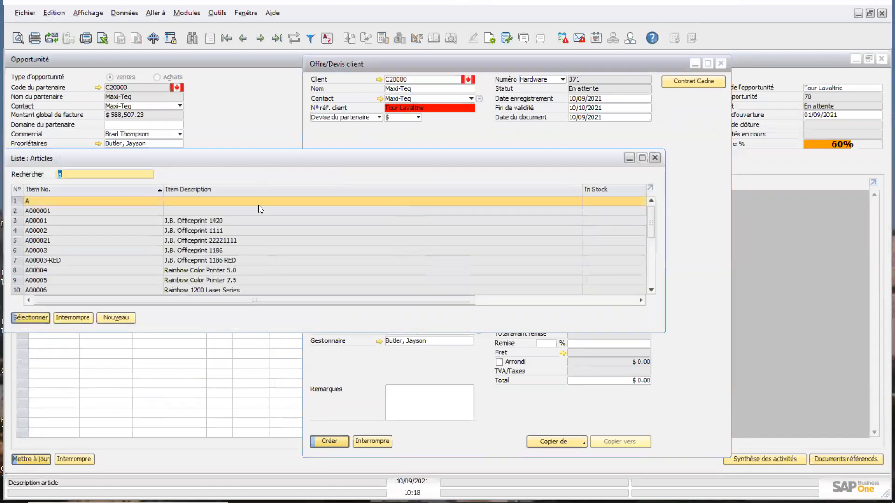
click(59, 224)
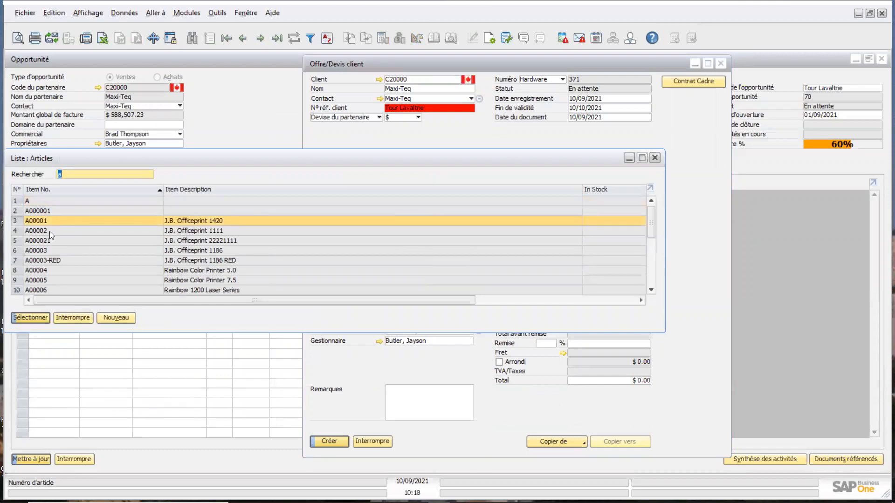
shift+click(49, 231)
click(46, 249)
ctrl+click(48, 236)
key(Return)
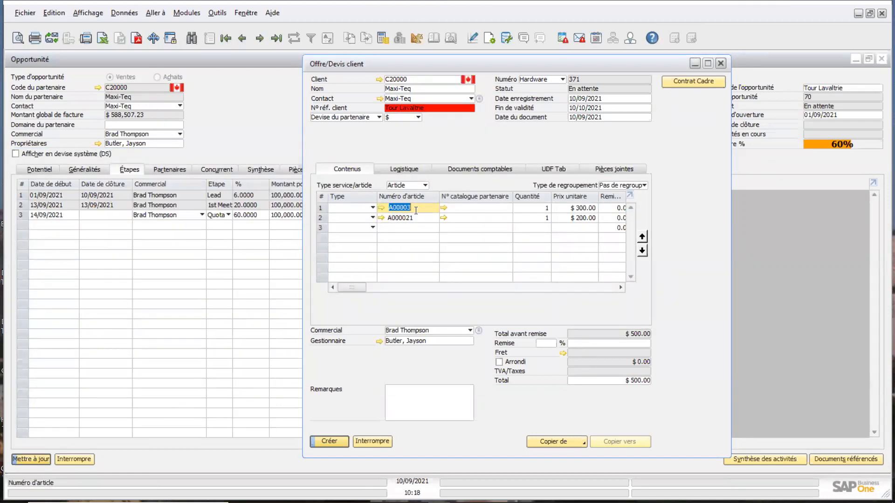
Replace the first quotation line's article with articles A00001, A00002 and A00003 chosen from the article list.
text(A*)
key(Tab)
click(41, 222)
ctrl+click(38, 232)
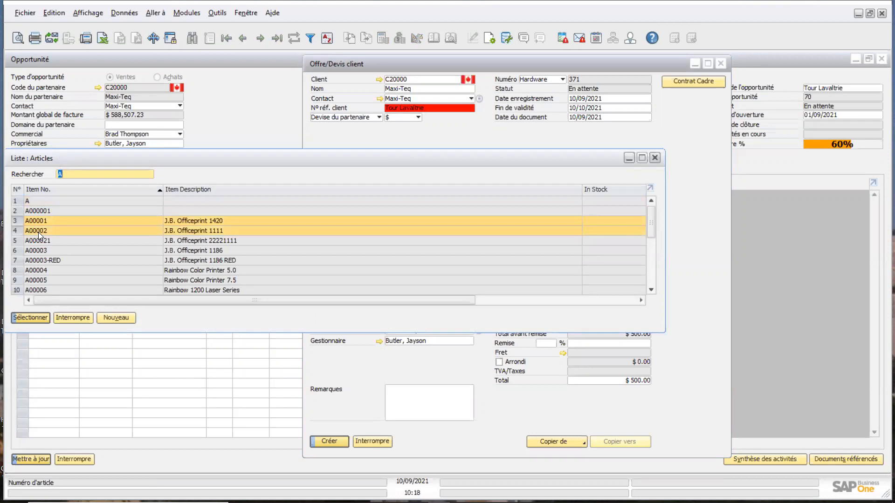
ctrl+click(41, 249)
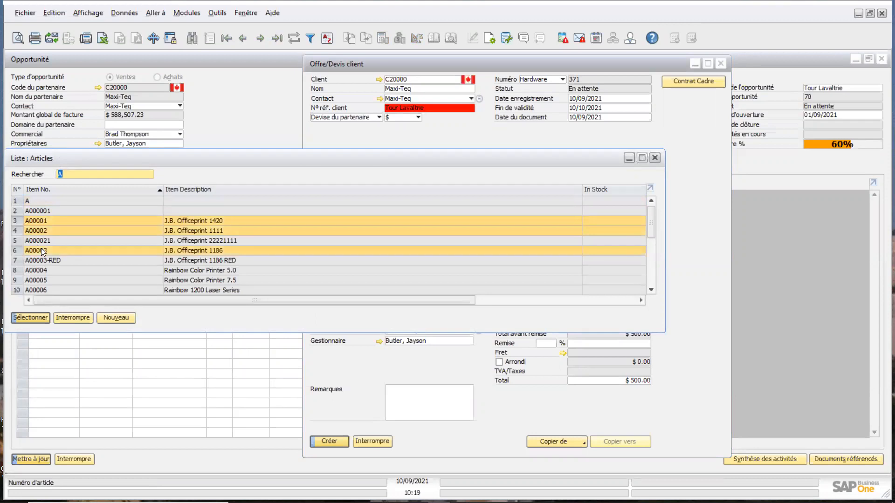
click(30, 318)
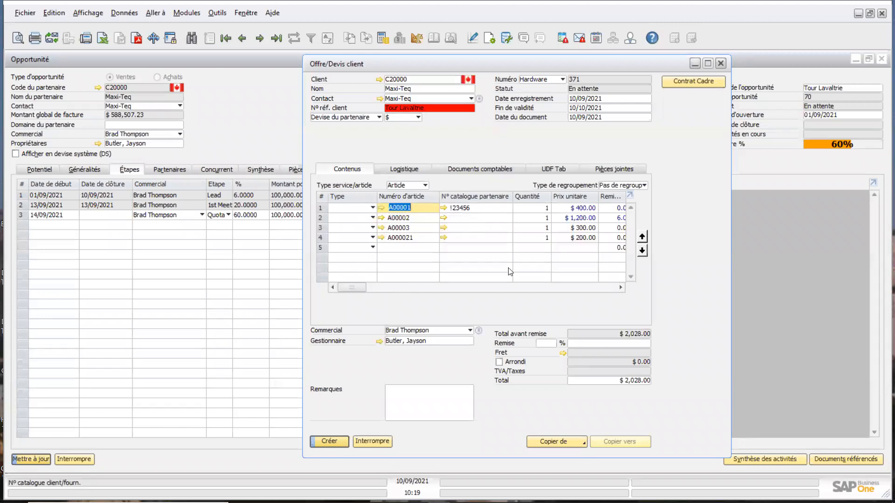
Set the quantity to 10 on all four article lines of the quotation.
click(542, 210)
text(10)
key(Down)
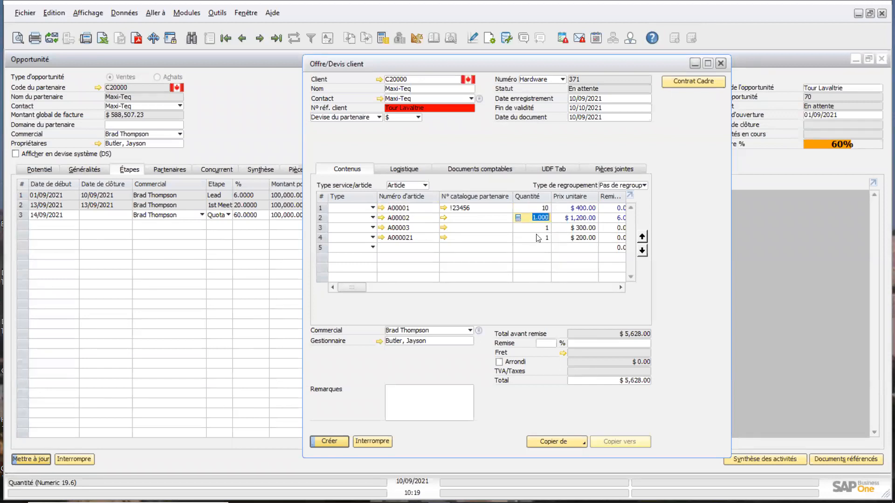
text(10)
key(Down)
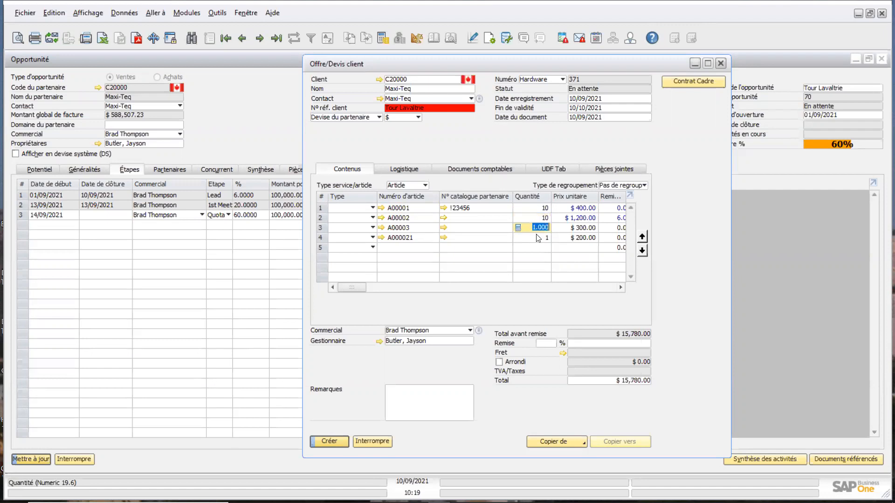
text(10)
key(Down)
text(10)
key(Tab)
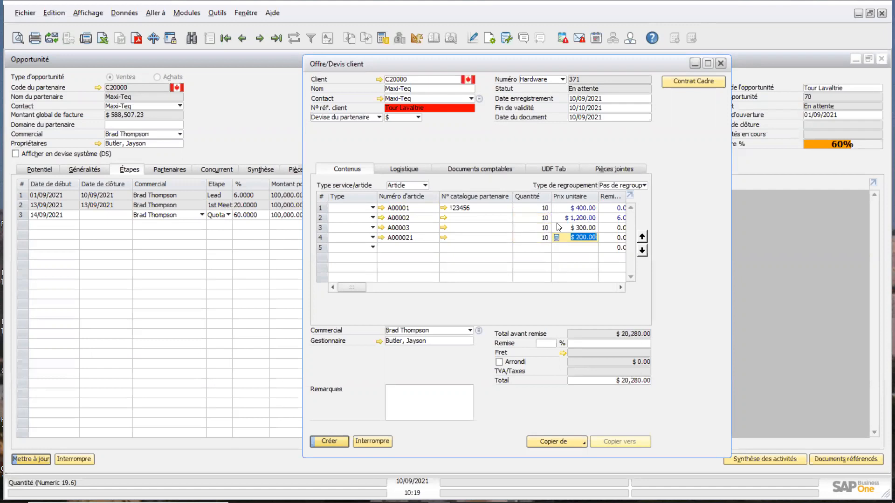
Create the sales quotation and accept updating the opportunity's amount and gross margin.
mouse_move(357, 287)
mouse_down()
mouse_move(394, 286)
mouse_move(348, 286)
mouse_up()
click(331, 441)
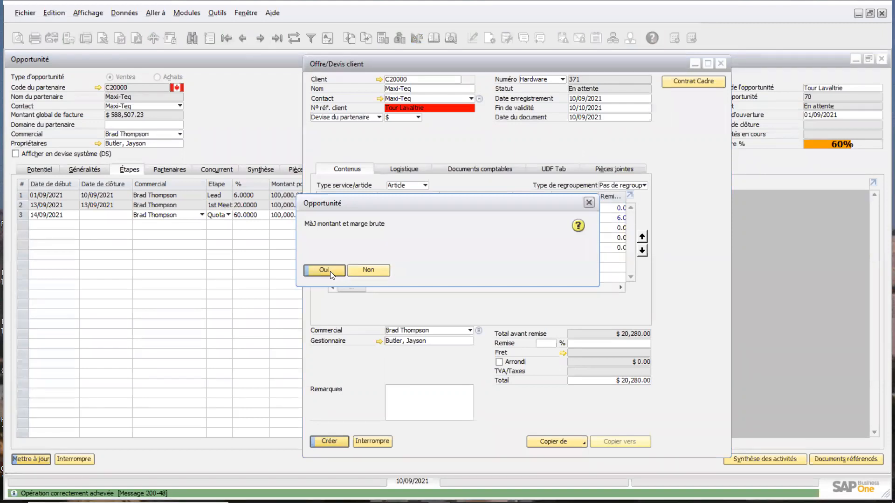
click(330, 271)
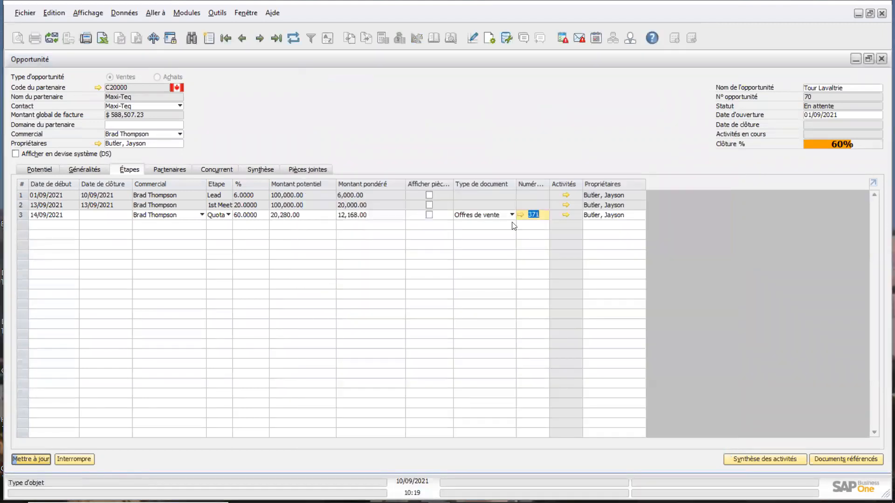
Review the documents linked to the opportunity and close the list.
key(Tab)
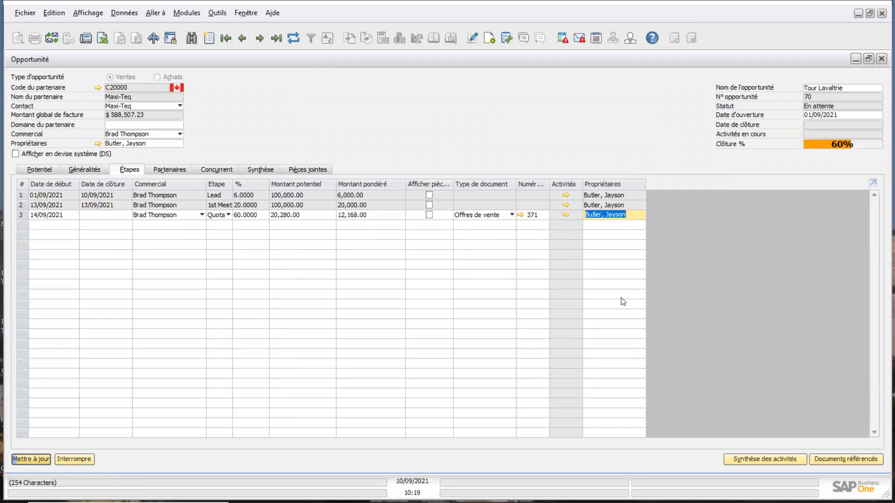
click(840, 459)
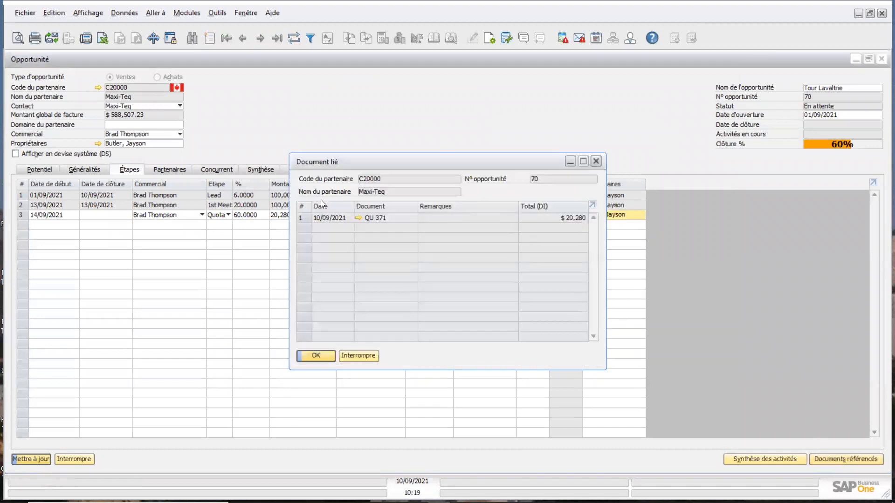
click(359, 354)
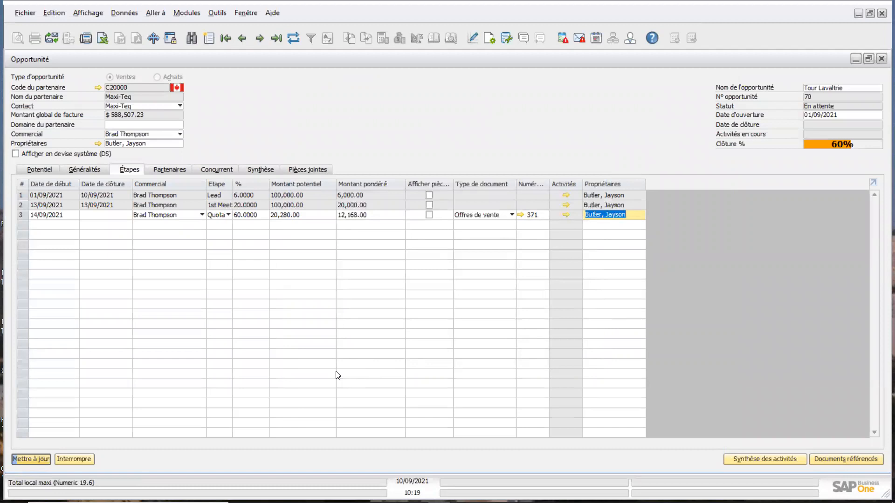
Set the closing date of the Quotation stage to 14/09/2021 and save the opportunity.
click(97, 215)
text(14/09)
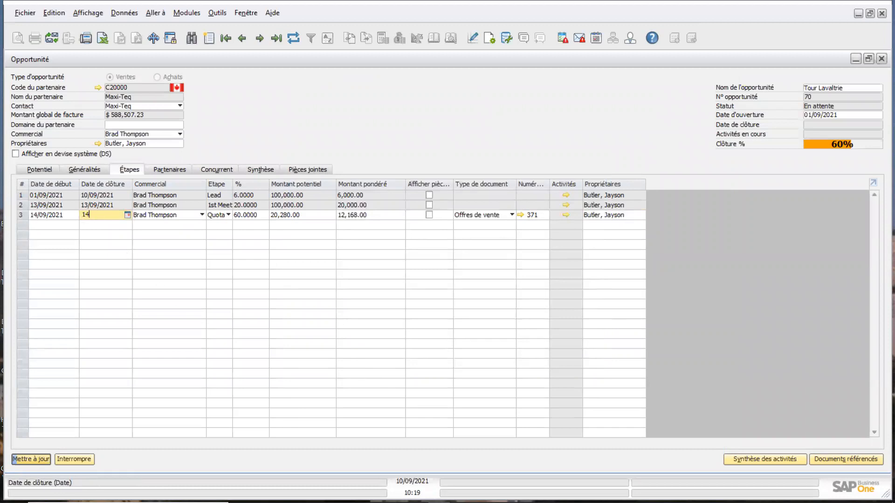
key(Tab)
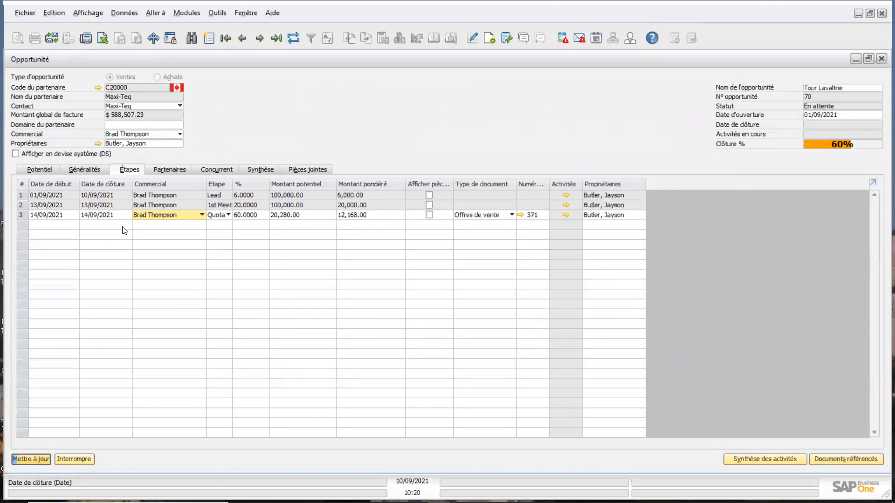
click(30, 458)
Add a fourth stage row with start date 15/09/2021 and stage Order, agreeing to close the document linked to the Quotation row.
click(70, 216)
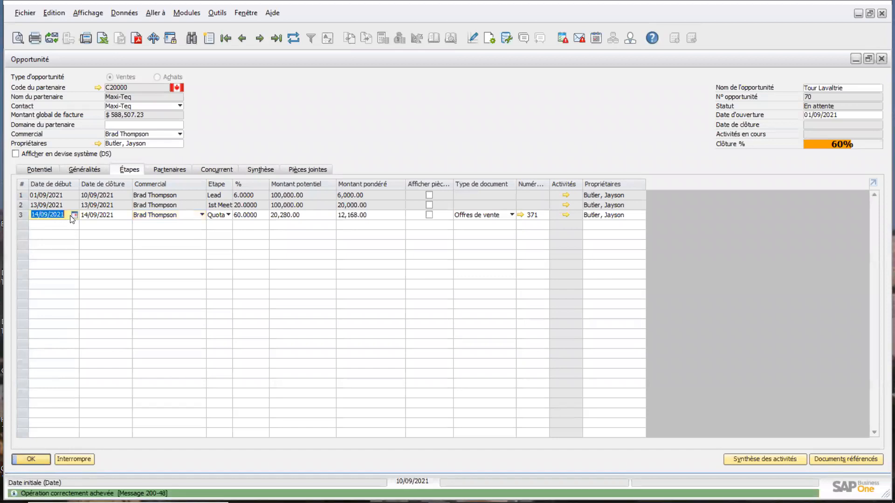
right_click(70, 215)
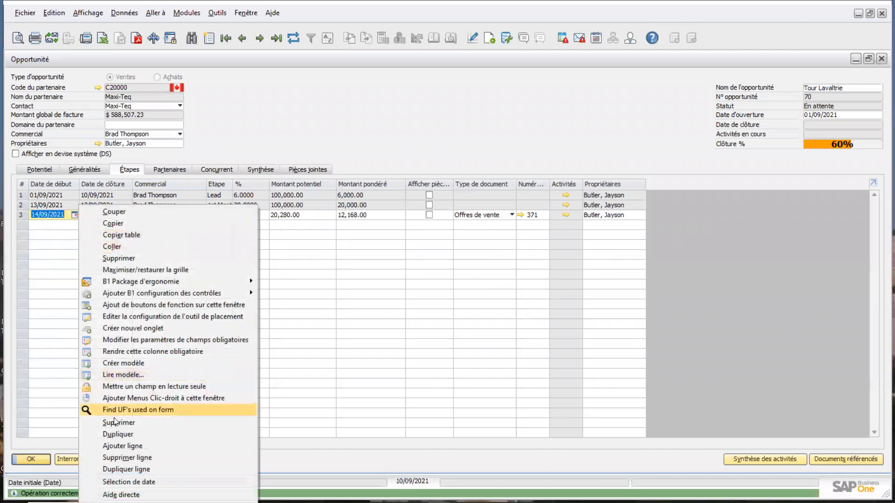
click(117, 444)
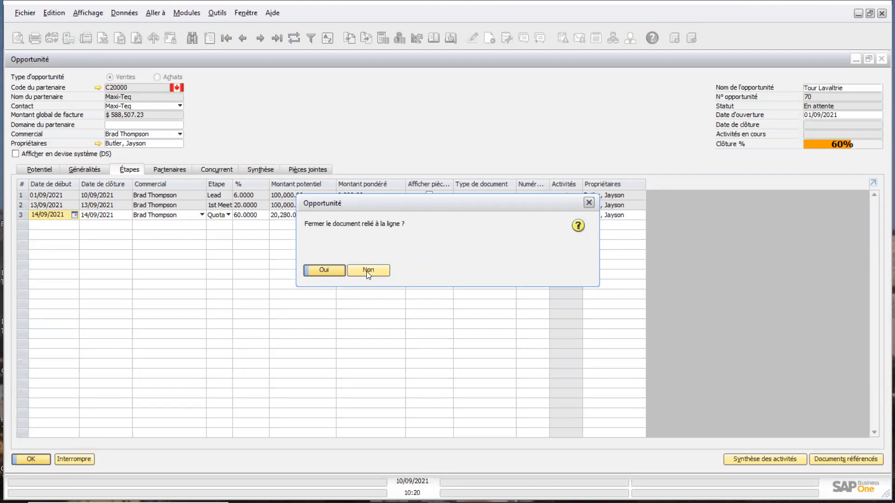
click(325, 270)
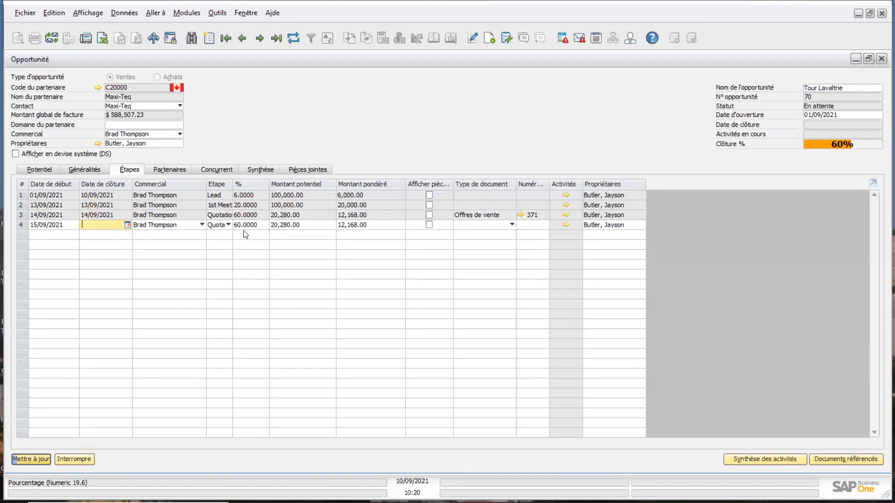
click(229, 224)
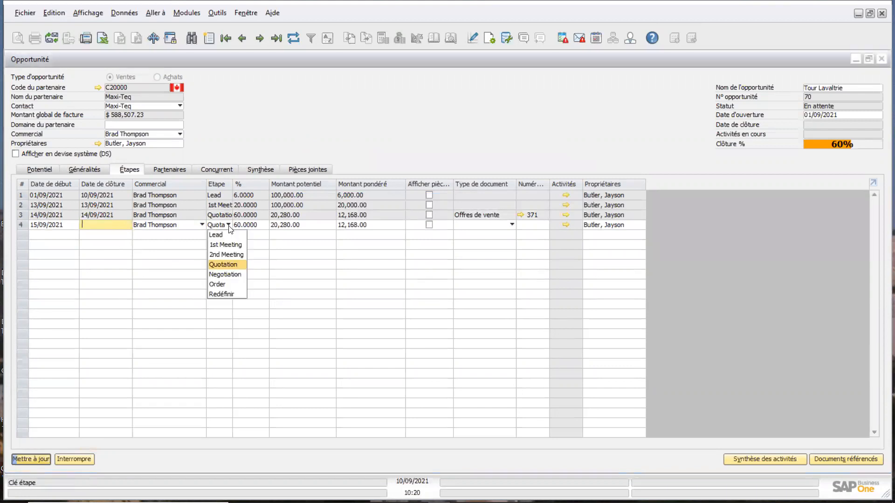
click(223, 284)
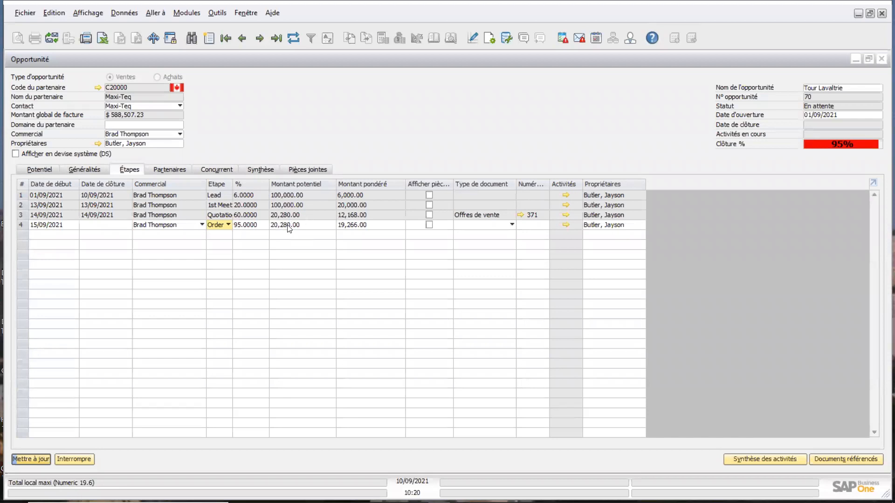
Set the document type of the Order stage row to Commandes clients.
click(102, 226)
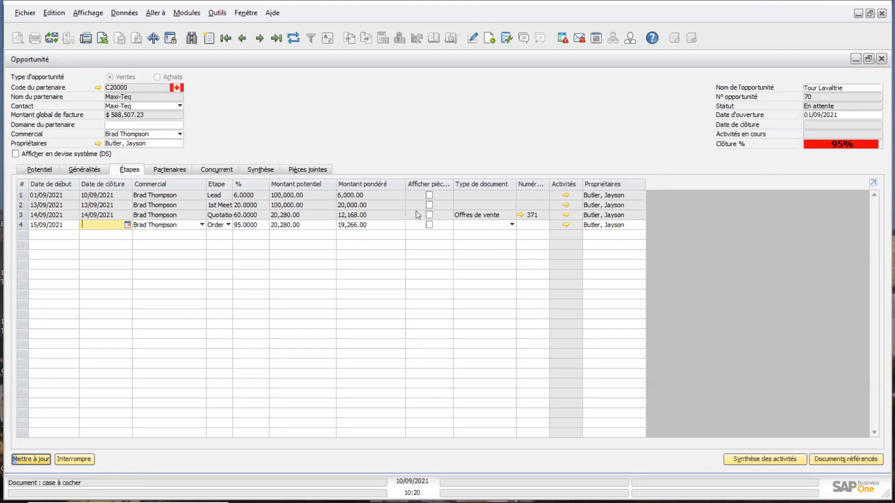
click(512, 224)
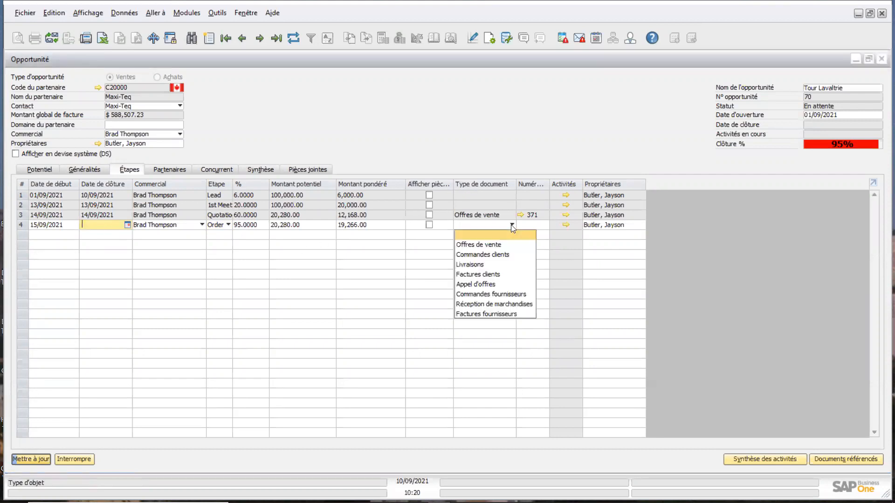
click(483, 255)
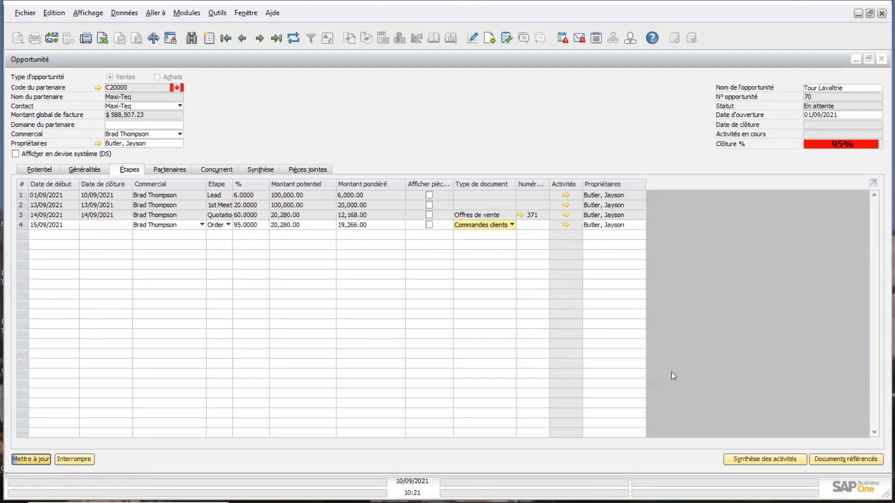
Start a new sales order from the Order row's document number, continuing despite the exceeded credit limit.
click(536, 226)
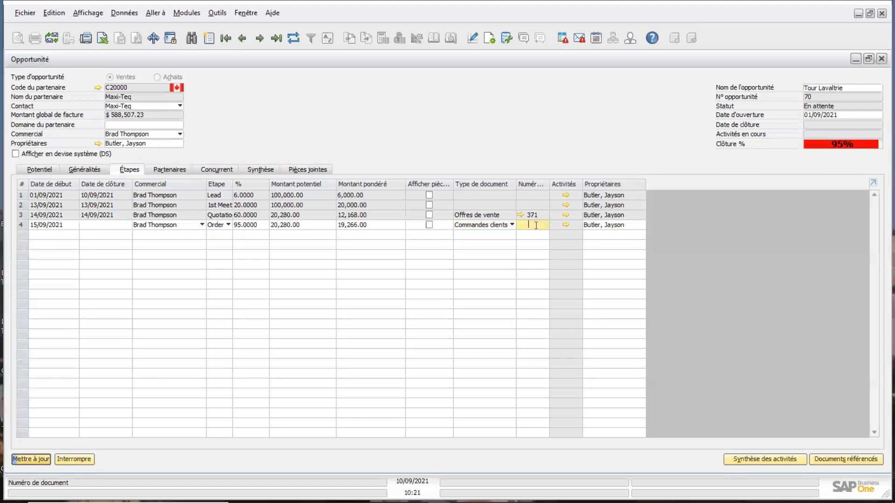
key(Tab)
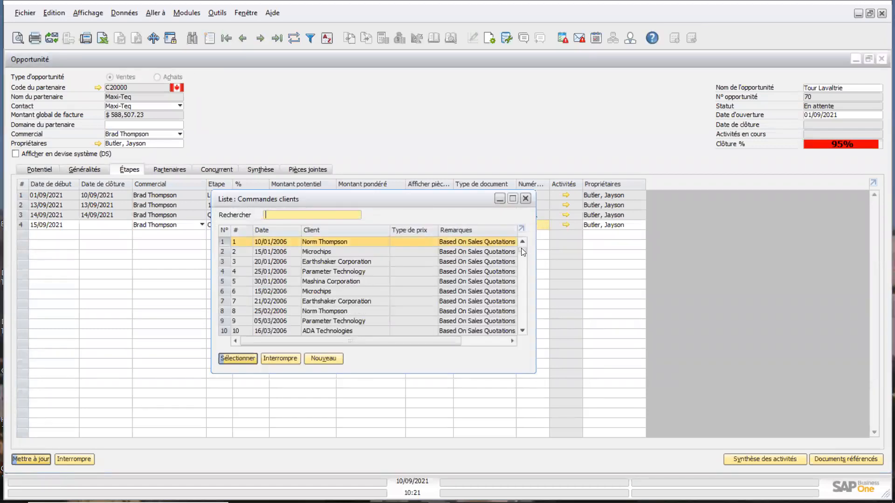
click(328, 361)
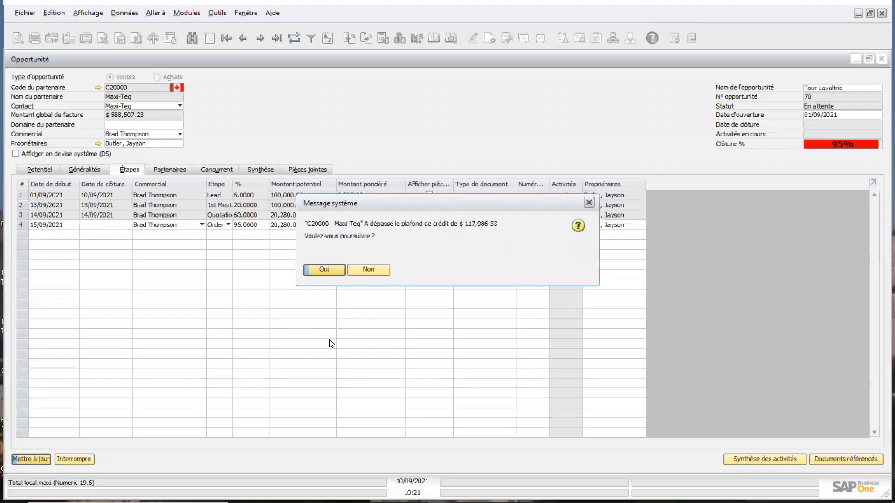
click(324, 269)
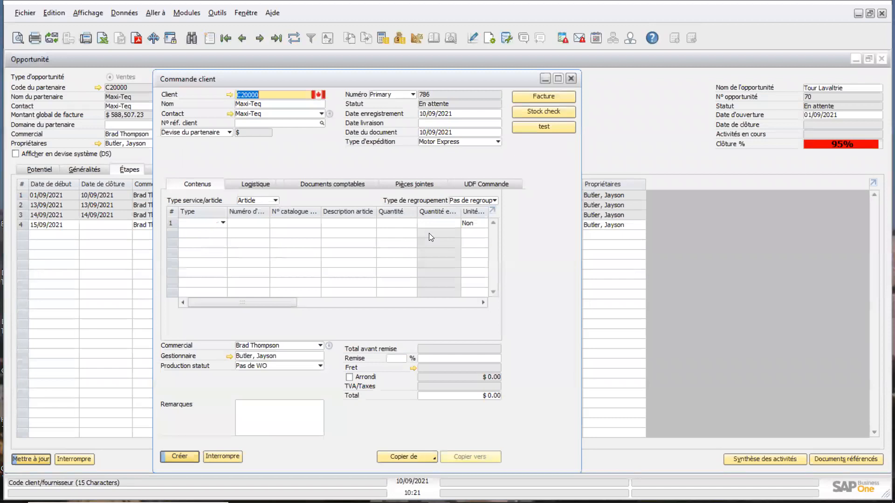
Try to copy the lines of sales quotation 370 into the sales order, and abandon the copy assistant.
click(410, 457)
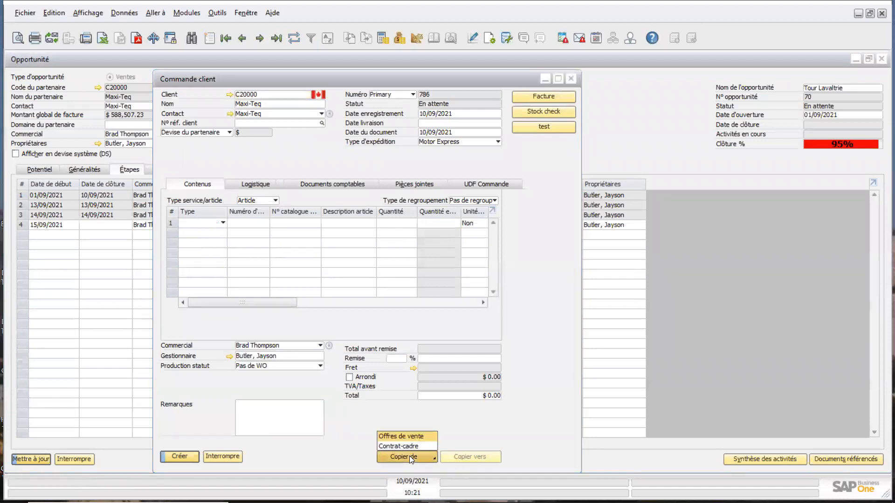
click(400, 436)
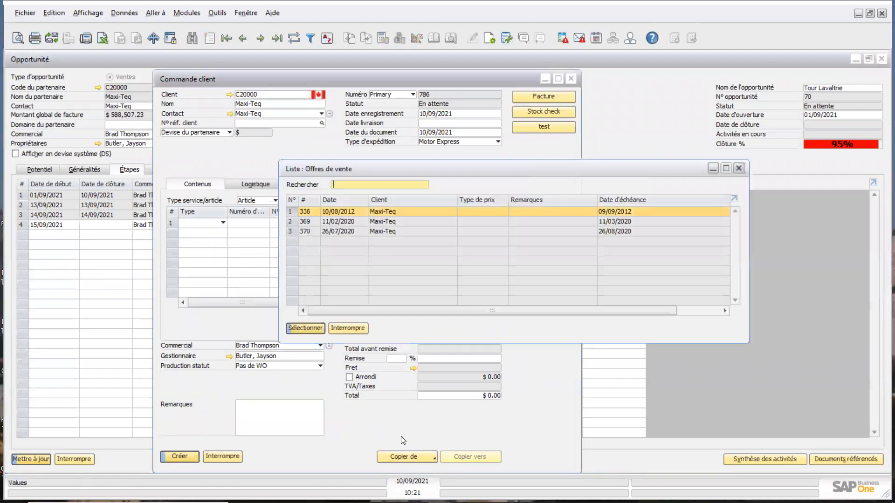
double_click(293, 231)
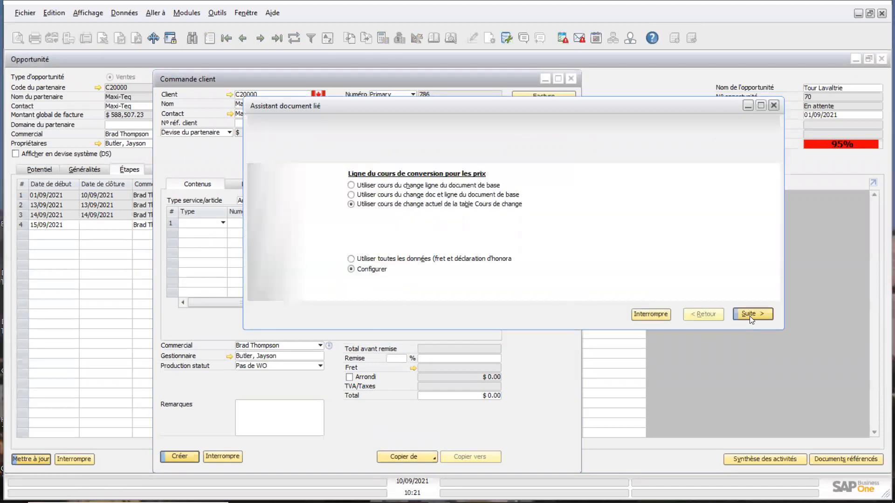
click(749, 316)
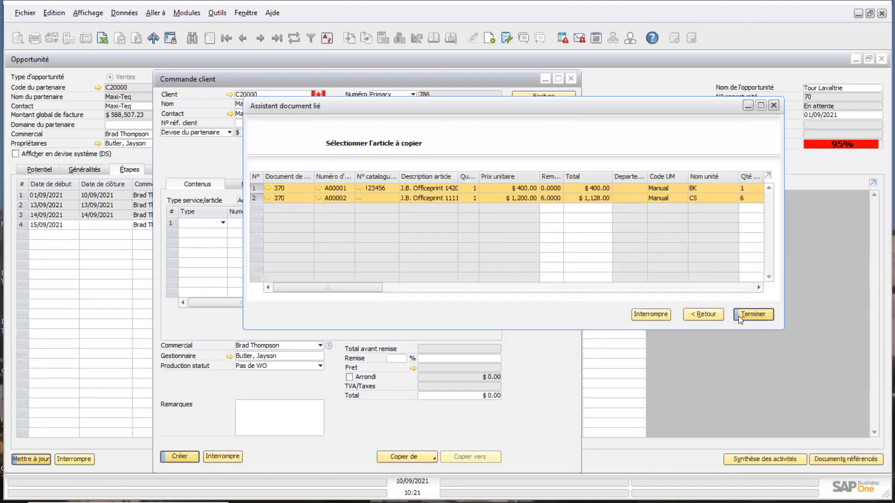
click(747, 314)
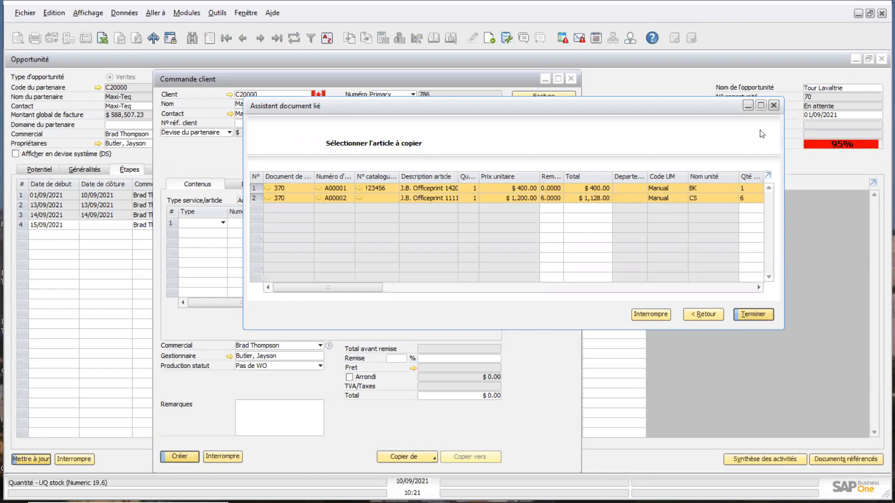
click(774, 107)
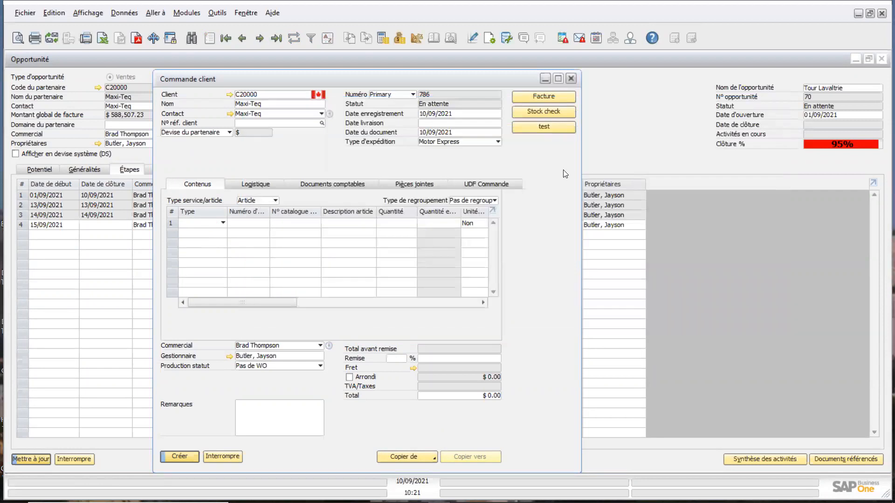
Check the sales quotations available for copying, close the list and cancel the new sales order.
click(410, 459)
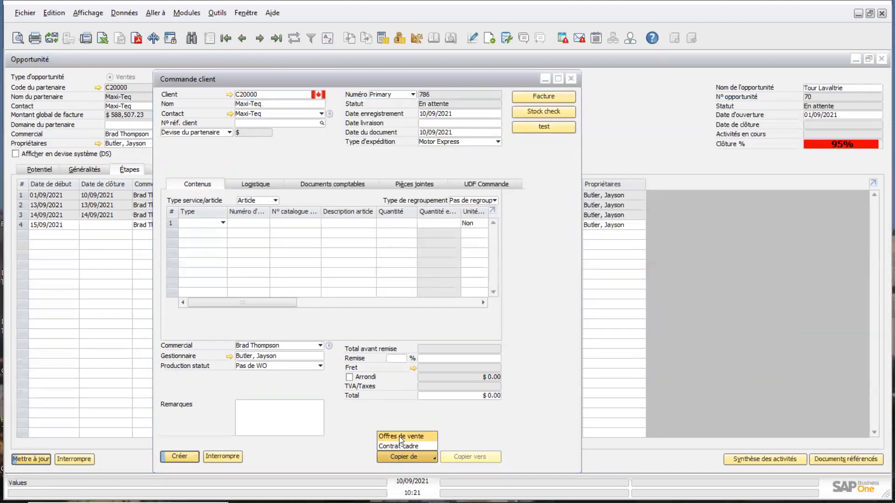
click(399, 436)
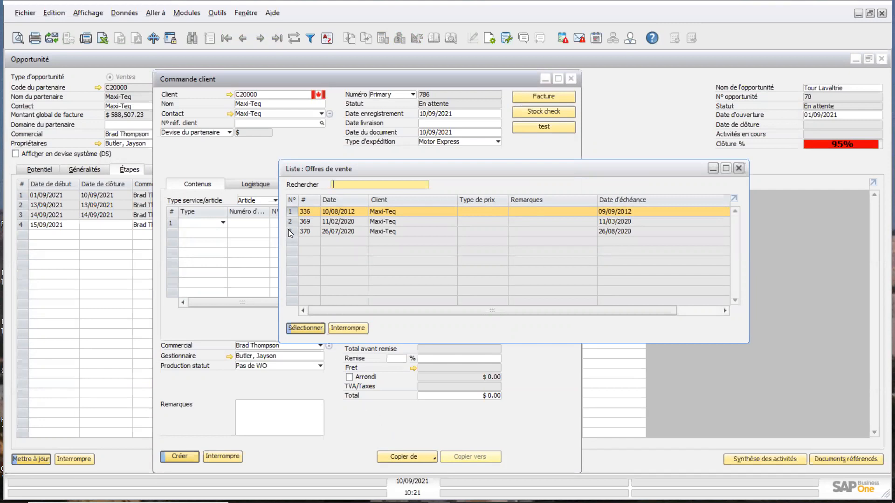
click(354, 328)
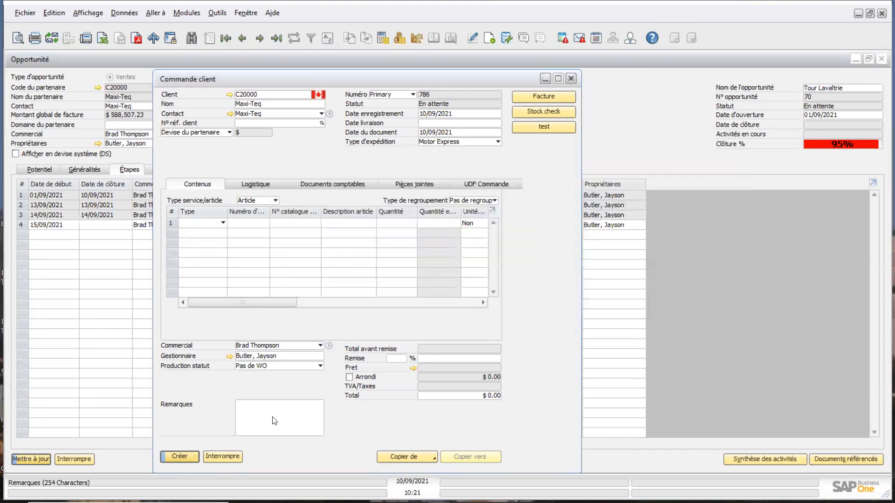
click(223, 457)
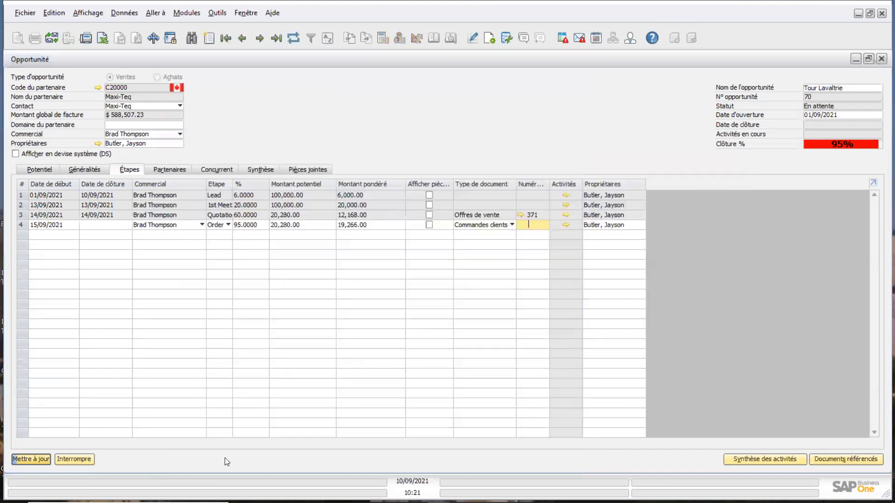
Review the sales quotation linked to the Quotation stage row and close it.
click(520, 214)
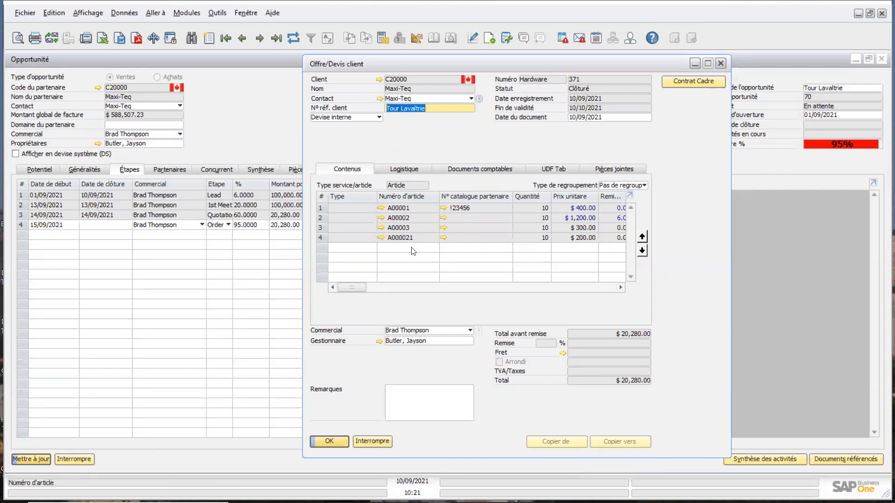
click(381, 440)
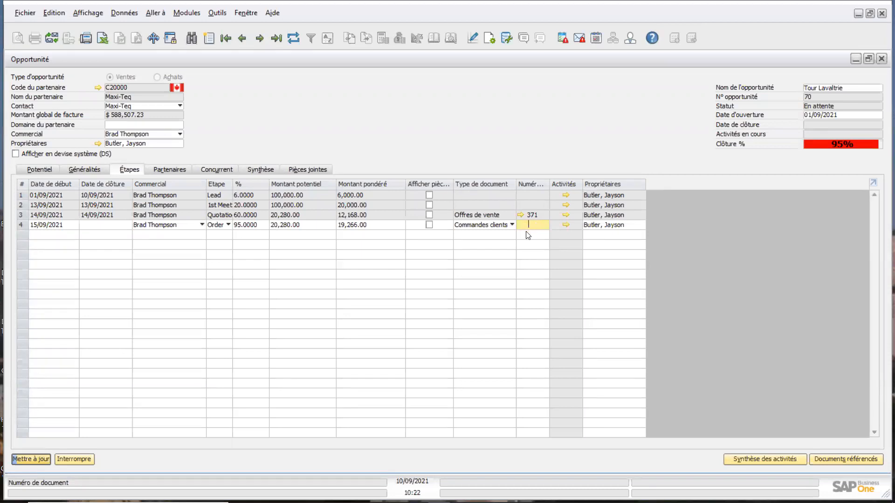
Open a new sales order for the Order row, agreeing to continue past the customer's credit limit.
key(Tab)
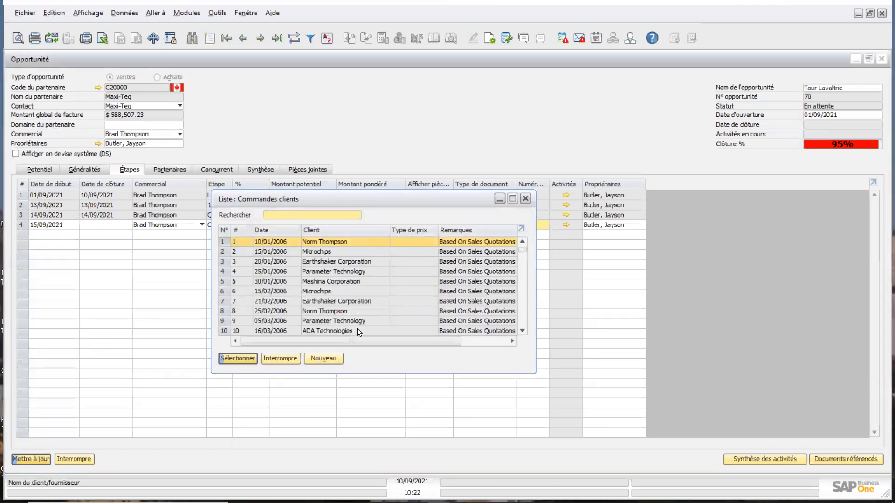
key(Return)
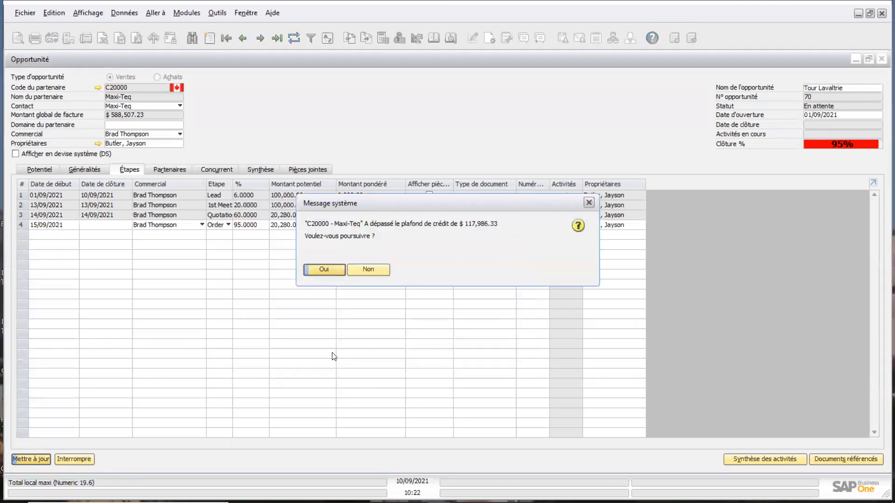
click(325, 269)
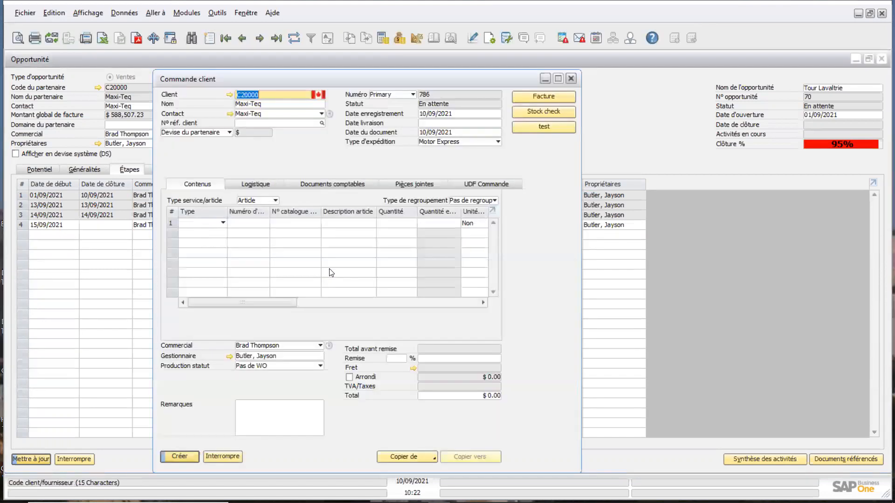
Add the items A00001, A00002, A000021 and A00003 to the sales order from the item list.
click(242, 224)
text(a)
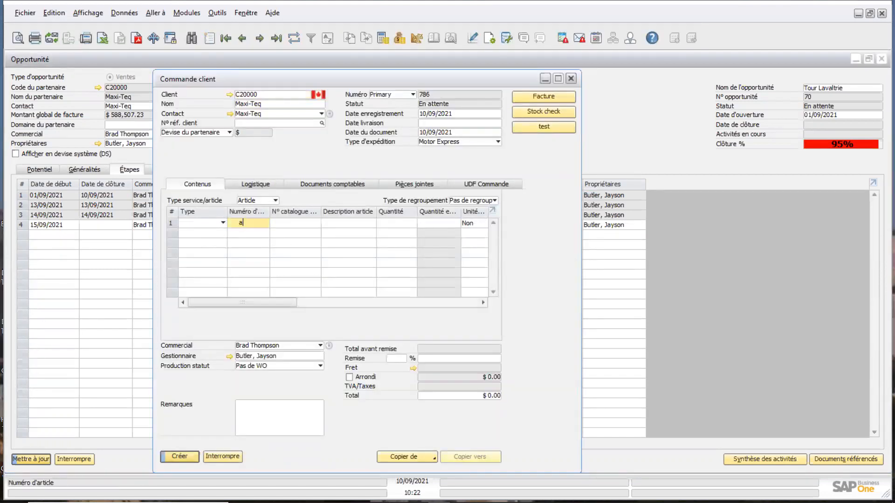
key(Tab)
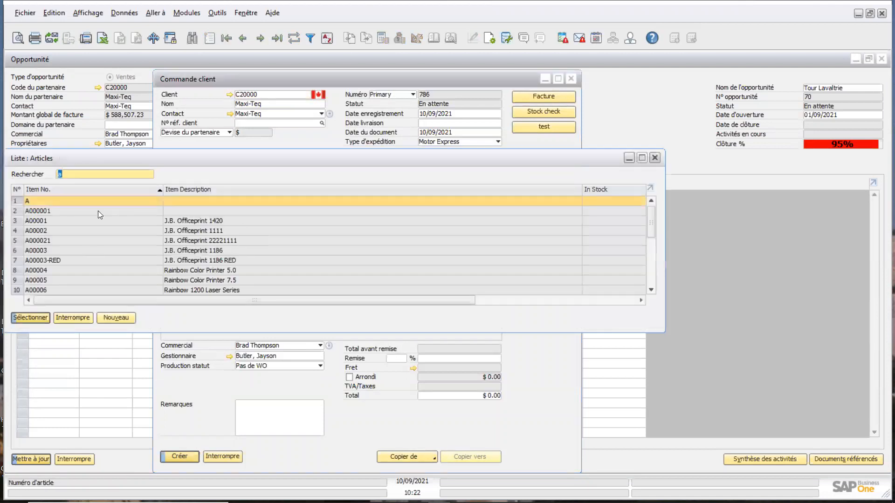
click(47, 223)
ctrl+click(46, 230)
ctrl+click(44, 238)
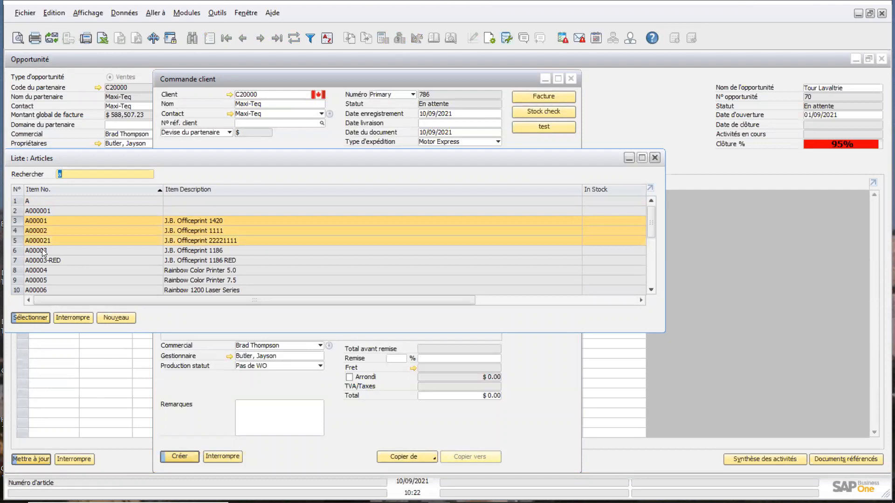
ctrl+click(42, 249)
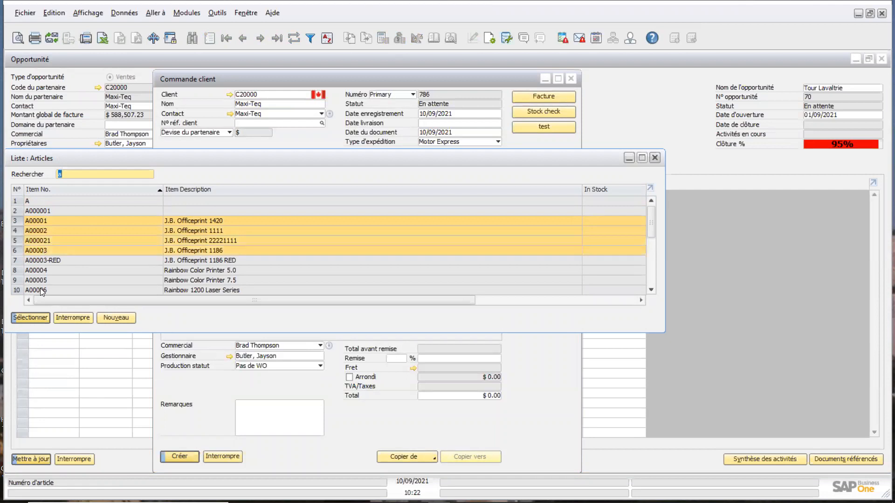
click(32, 317)
Set the quantity of all four order lines to 10, continuing past the availability check for item A000021.
click(395, 224)
text(10)
key(Down)
text(10)
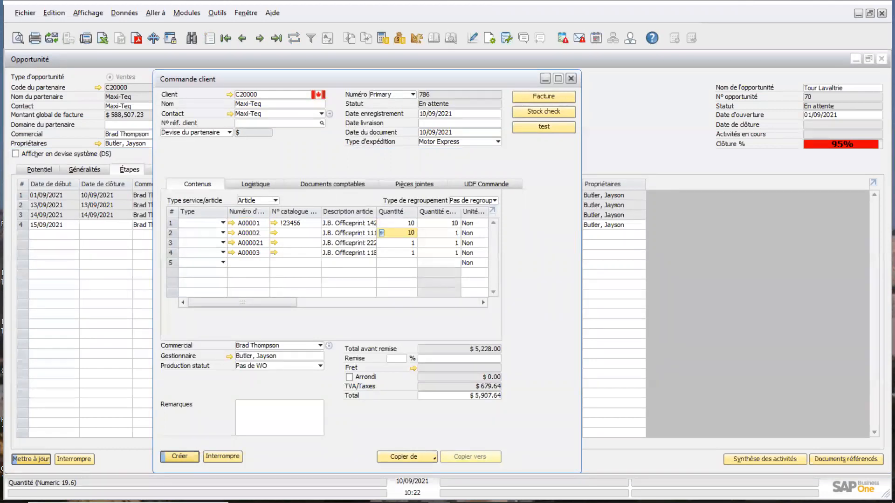
key(Down)
text(10)
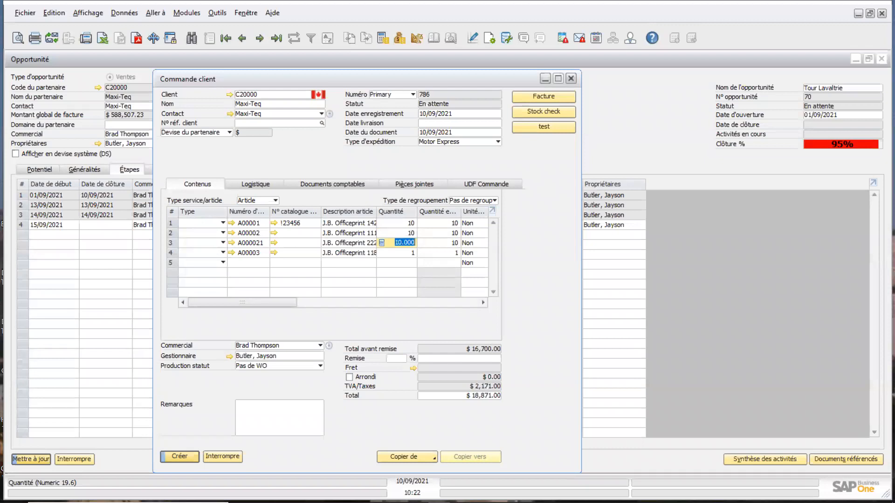
key(Down)
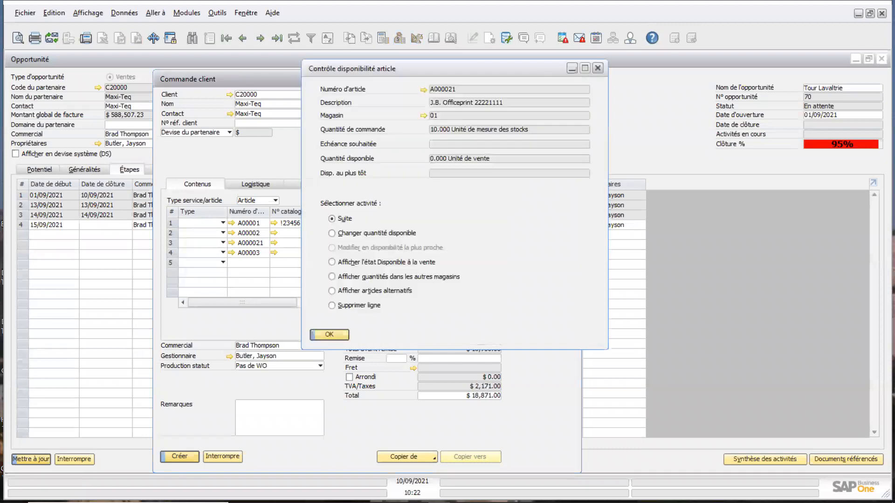
click(333, 335)
click(401, 254)
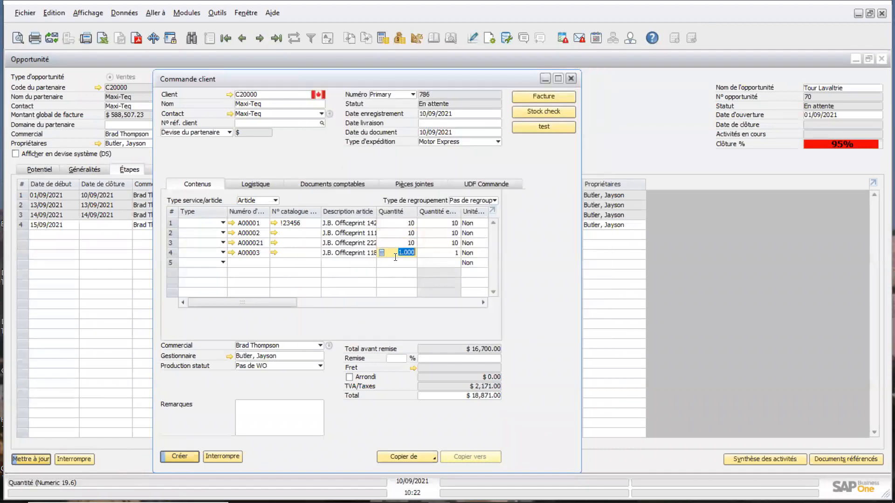
text(10)
key(Tab)
Set the sales order's delivery date to 20/09/2021 and apply it to the existing lines.
click(178, 458)
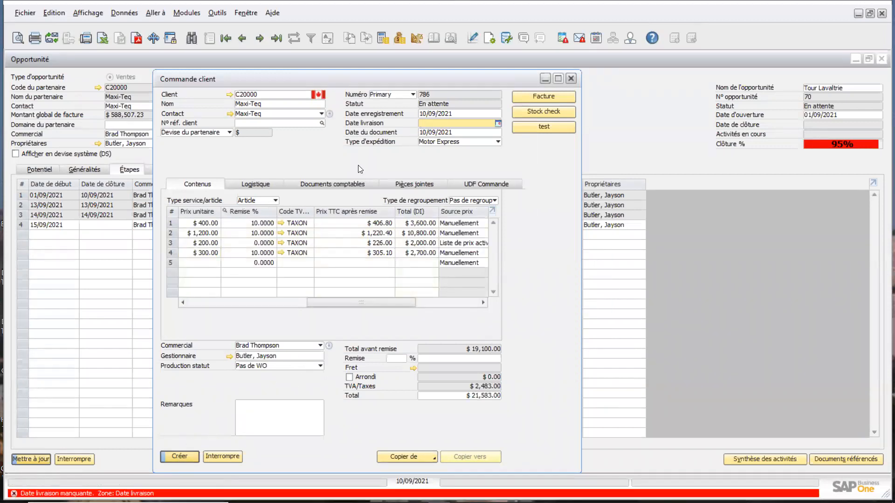
text(20)
key(Tab)
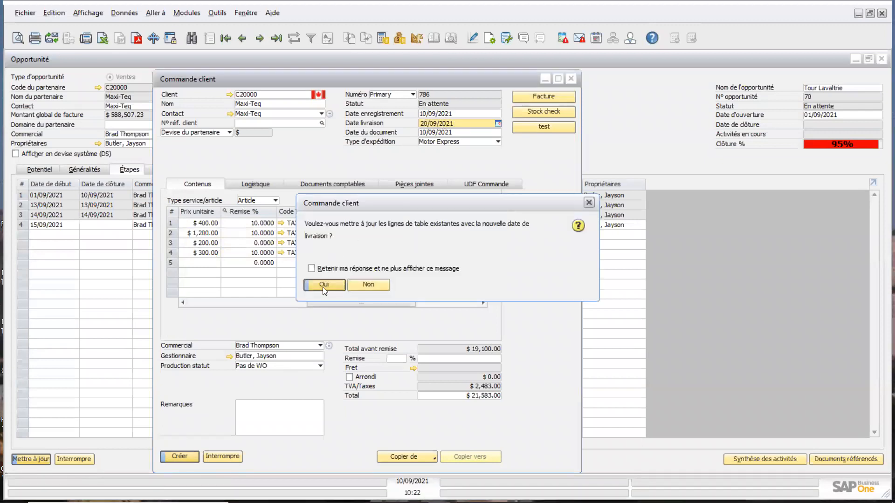
click(322, 285)
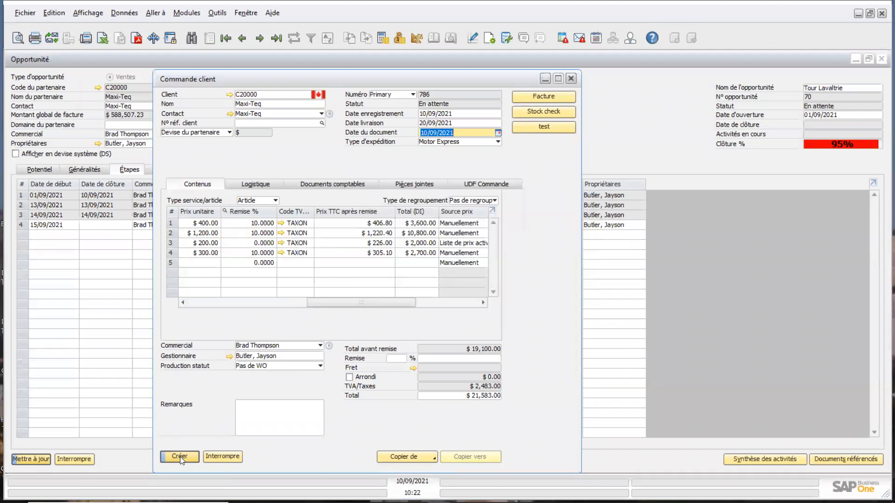
Create the sales order and accept updating the opportunity's amount and gross margin.
click(180, 457)
click(327, 269)
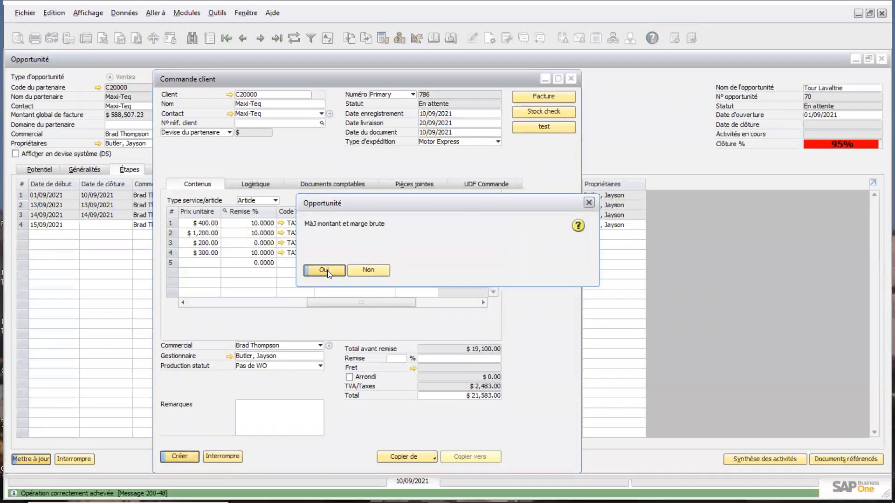
click(327, 270)
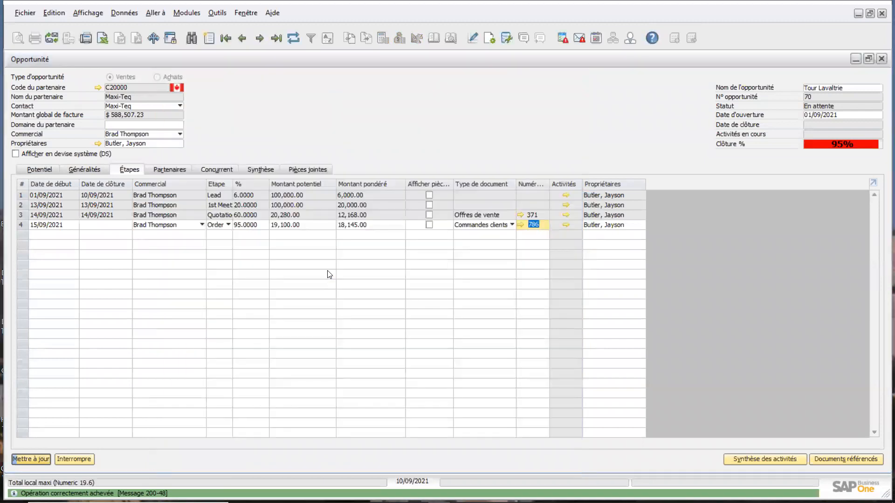
Set the closing date of the Order stage line to 15/09/2021 and update the opportunity.
click(633, 225)
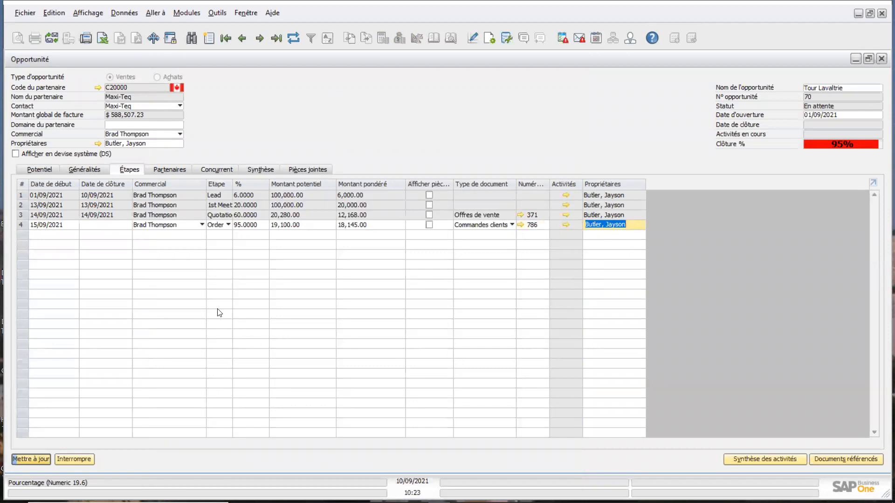
click(104, 225)
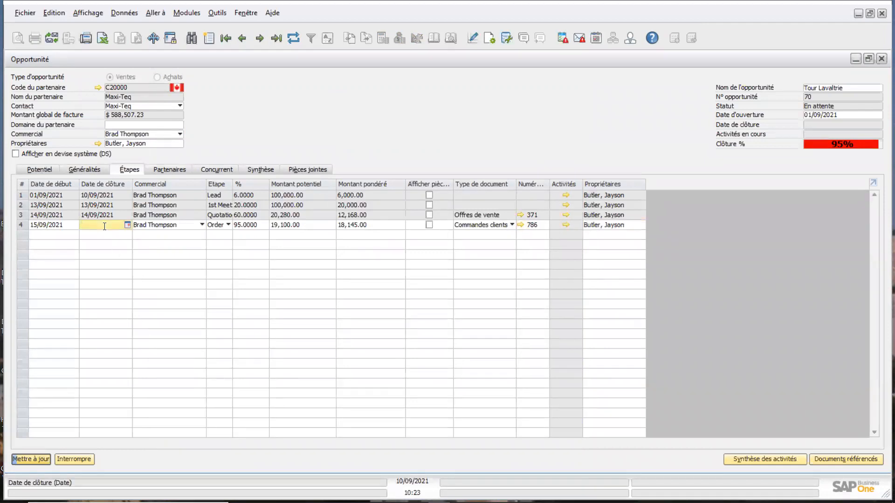
text(15)
key(Tab)
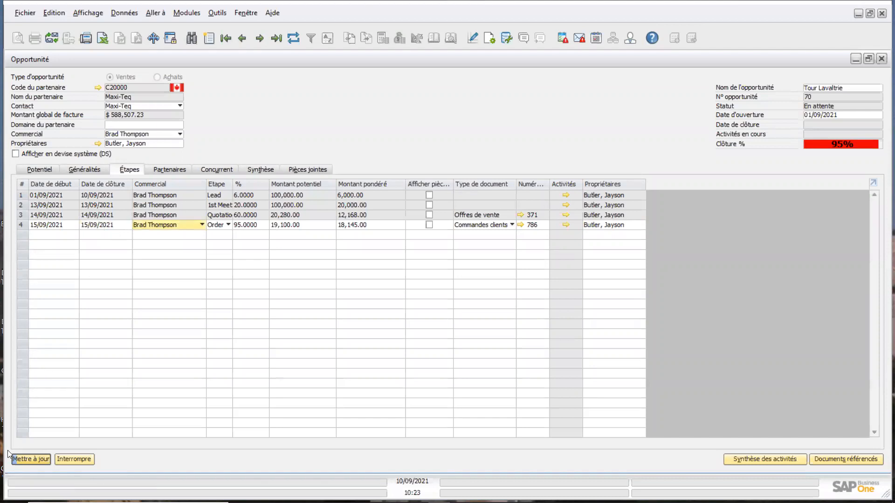
click(29, 459)
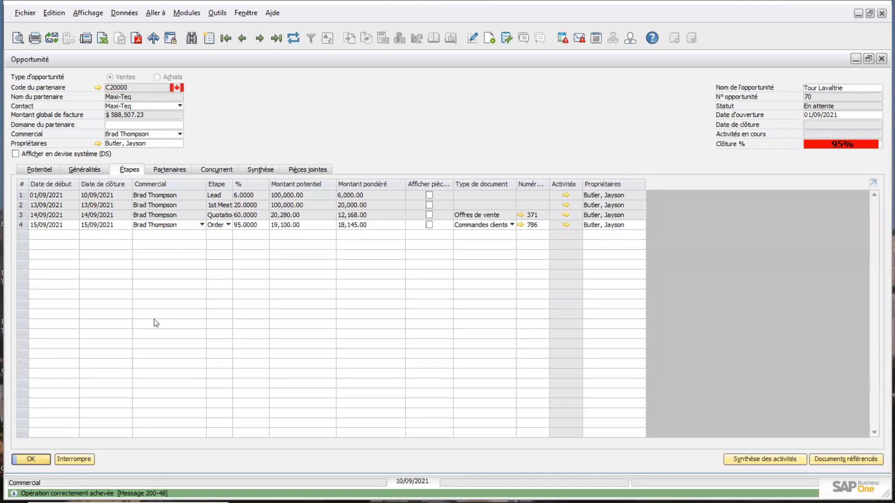
Set the opportunity's status to Gagnée in its summary and add Prix plus bas as the reason.
click(265, 169)
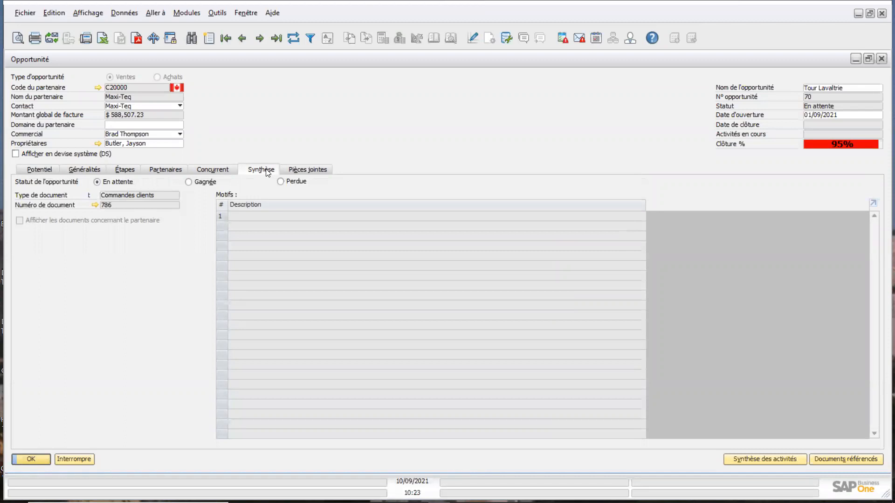
click(189, 182)
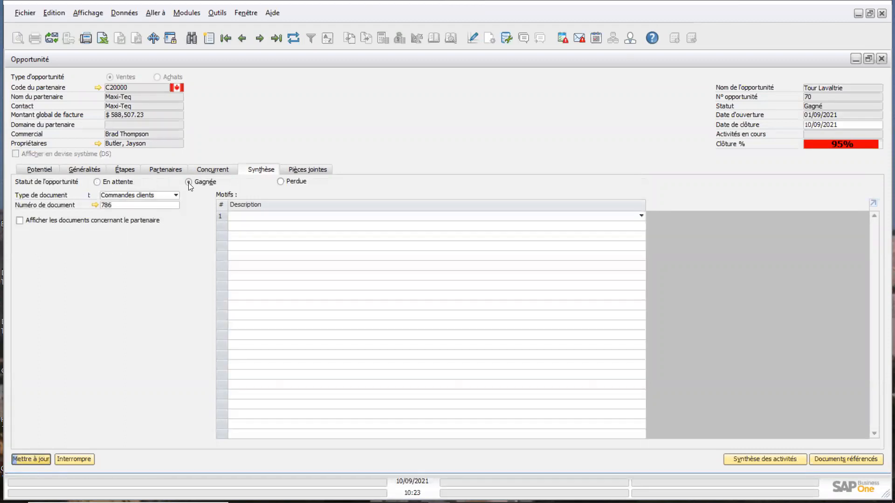
click(266, 217)
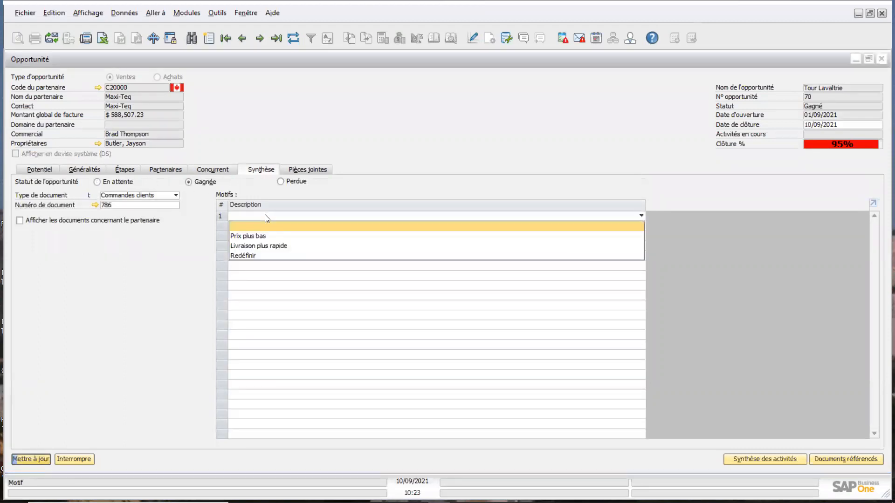
click(254, 240)
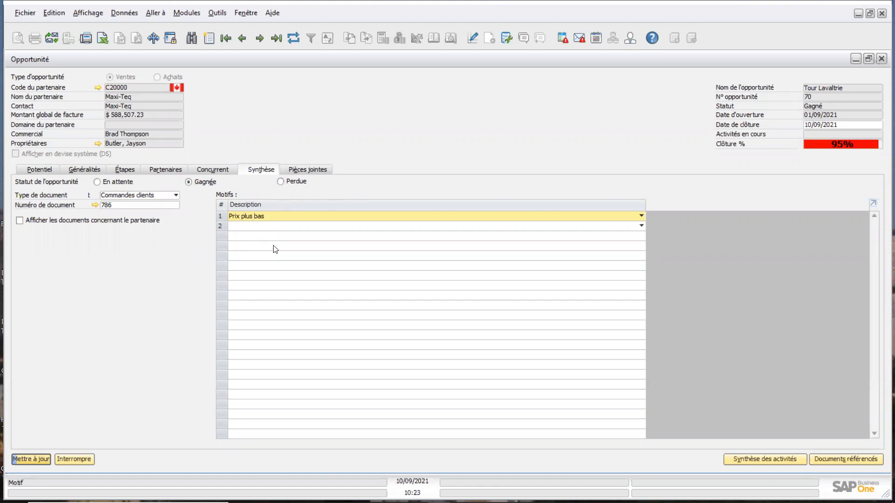
Look at the definition list of the opportunity reasons and leave it without adding a reason.
click(320, 226)
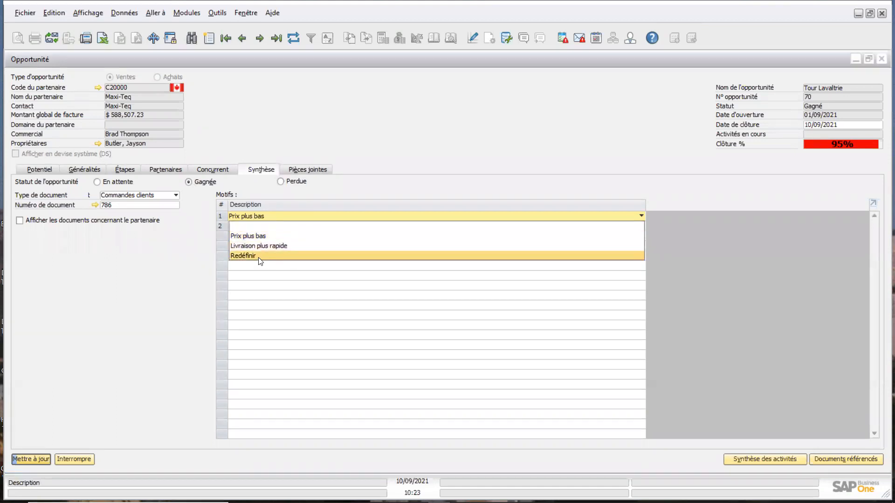
click(260, 259)
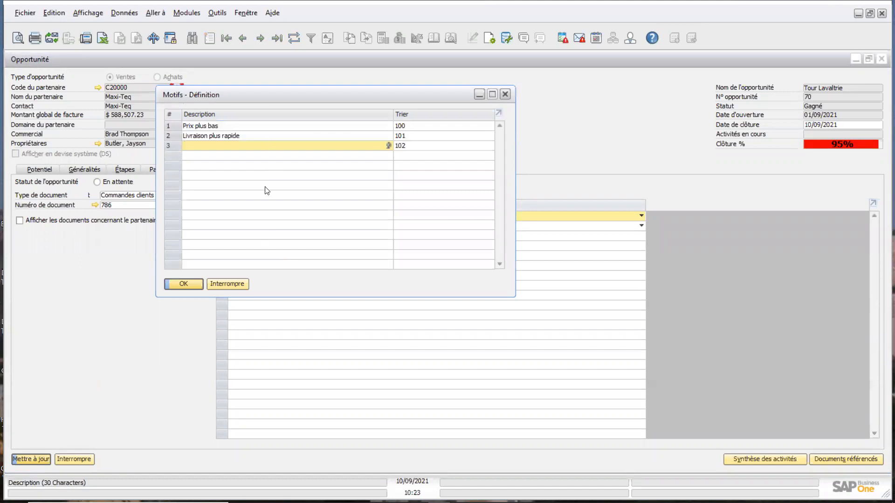
click(227, 284)
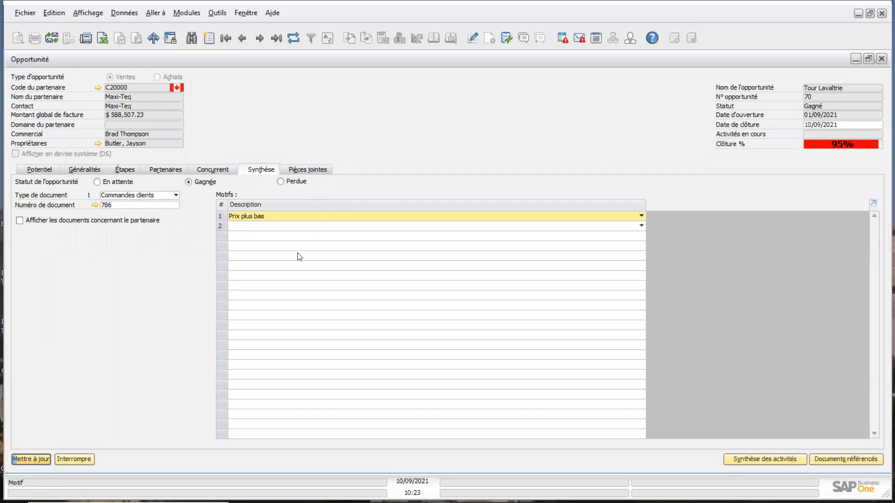
Review the opportunity's partner and competitor details, and return to its summary.
click(169, 170)
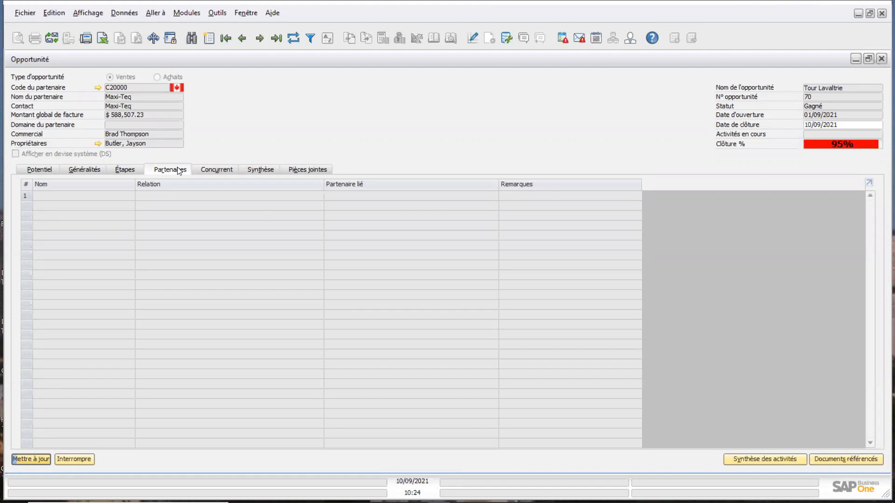
click(227, 169)
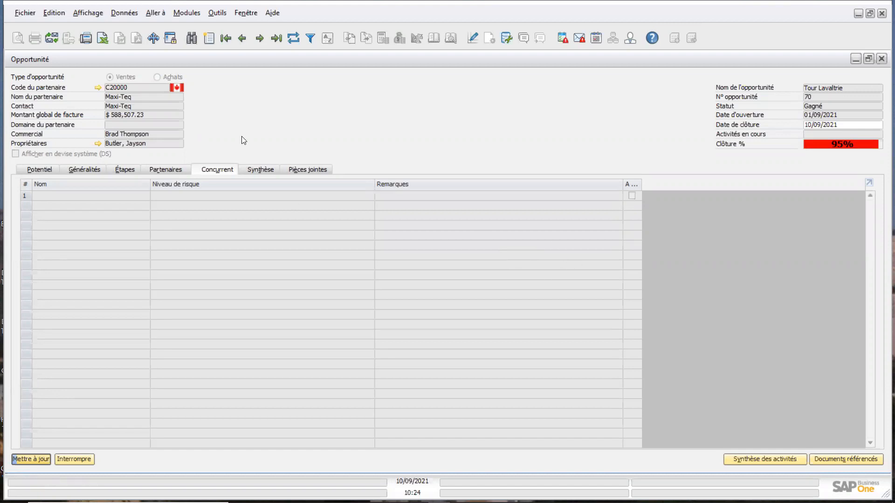
click(261, 171)
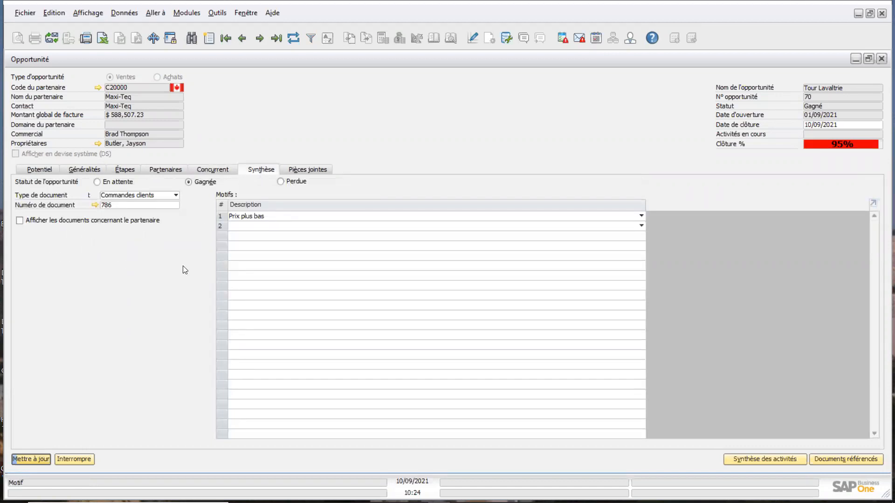
Save the won opportunity, agree to close its linked activities, and close the opportunity window.
click(29, 460)
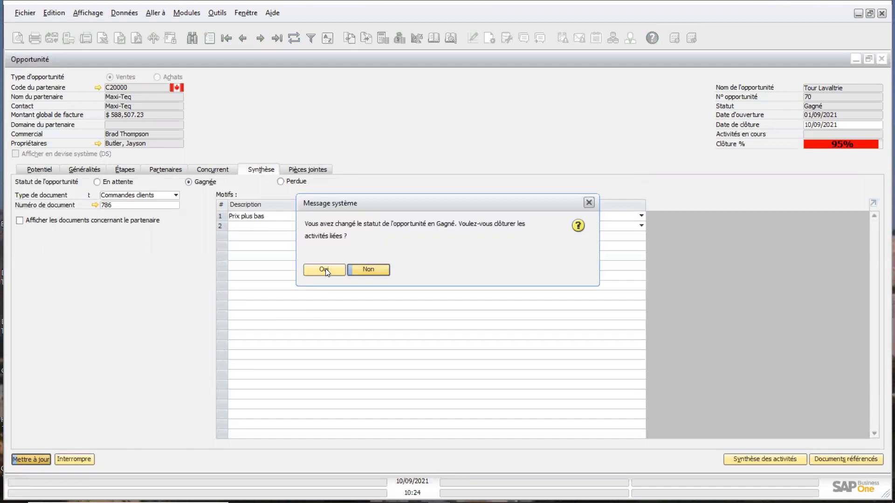
click(326, 271)
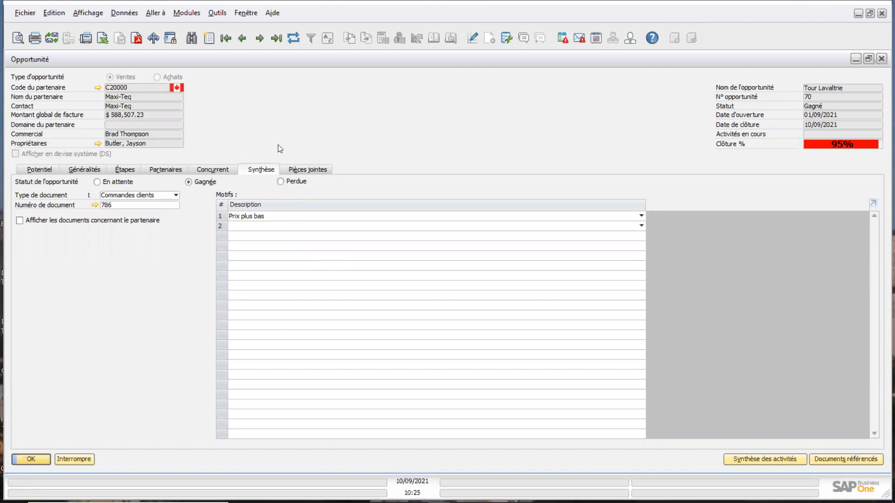
click(39, 459)
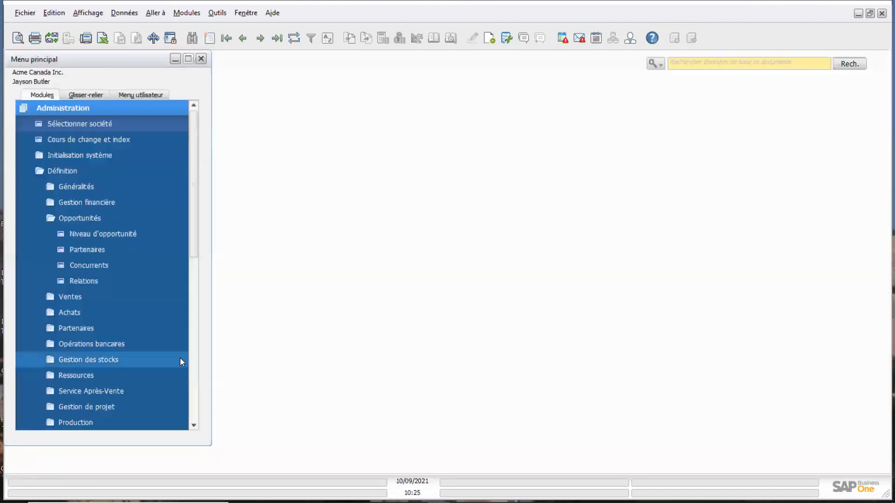
Run the Analyse de synthèse des opportunités report without selection criteria, widen its window to view more columns, and close it.
click(79, 172)
click(92, 109)
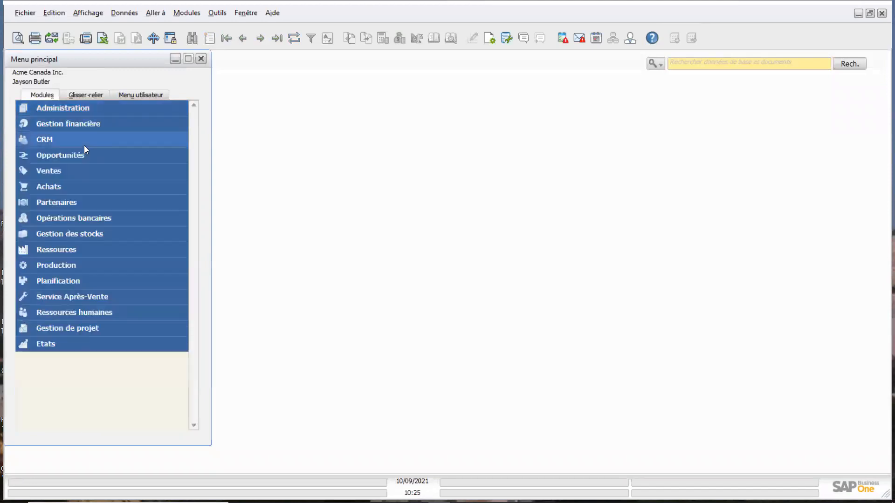
click(75, 156)
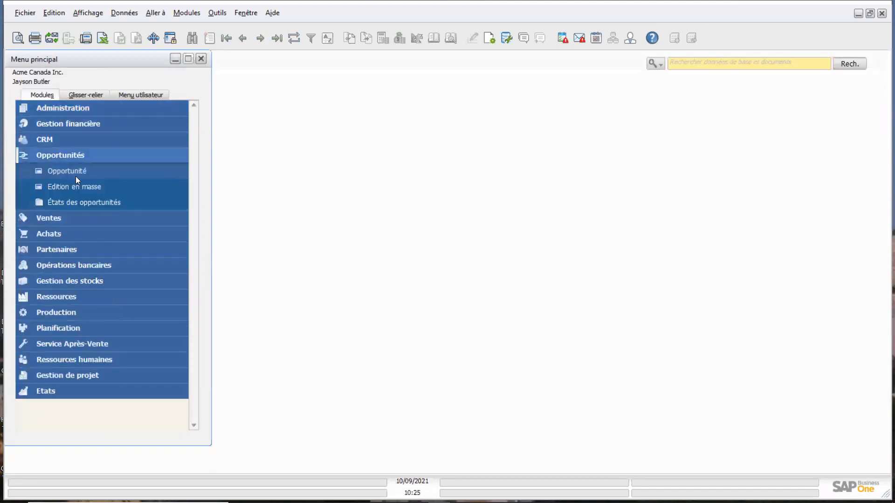
click(83, 203)
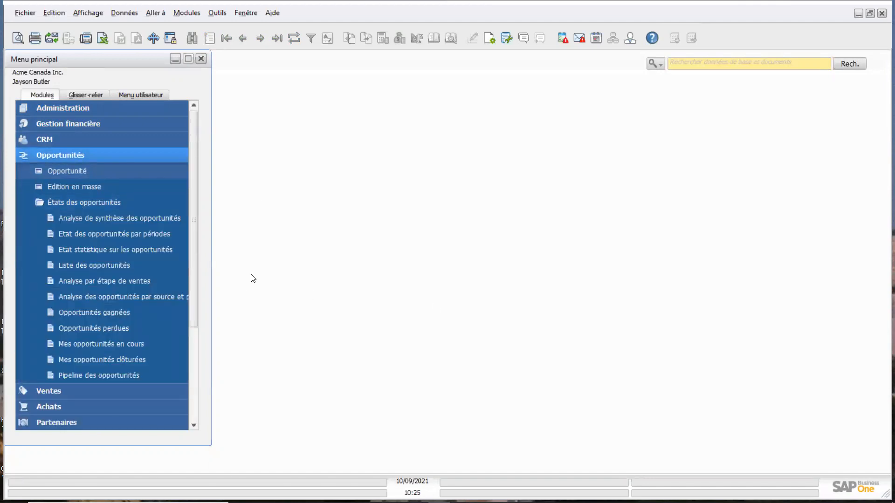
click(133, 219)
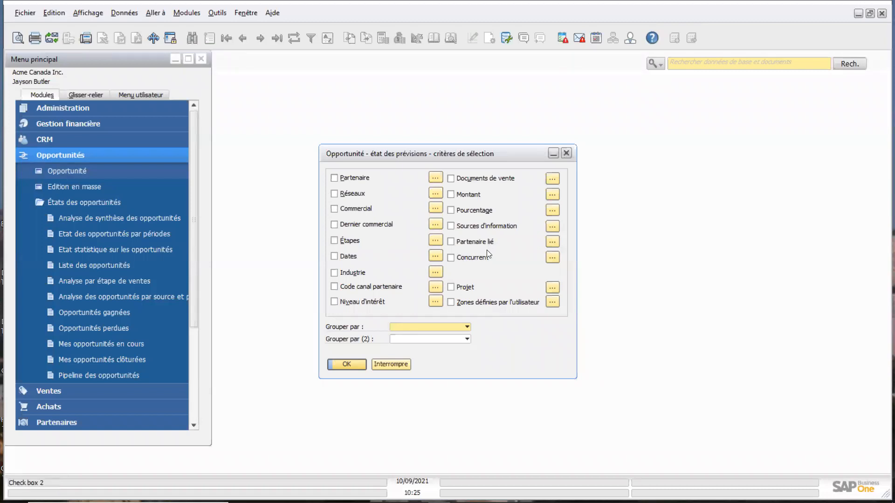
click(346, 365)
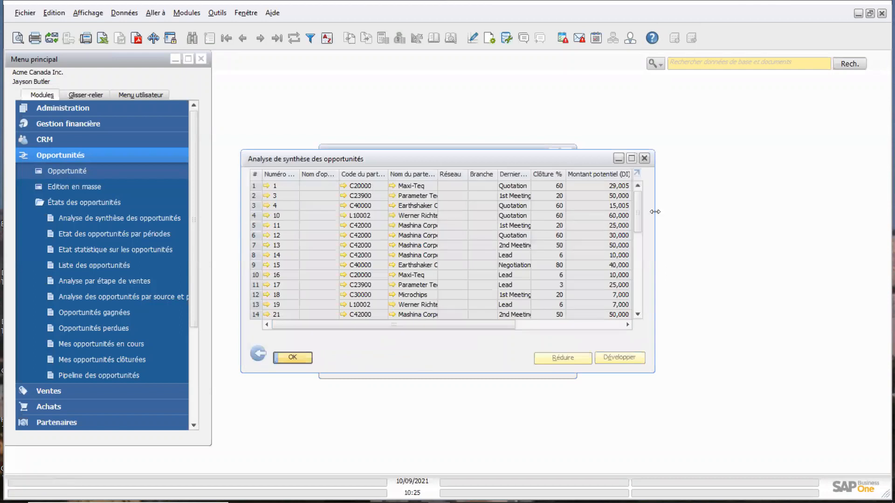
drag(655, 211, 762, 210)
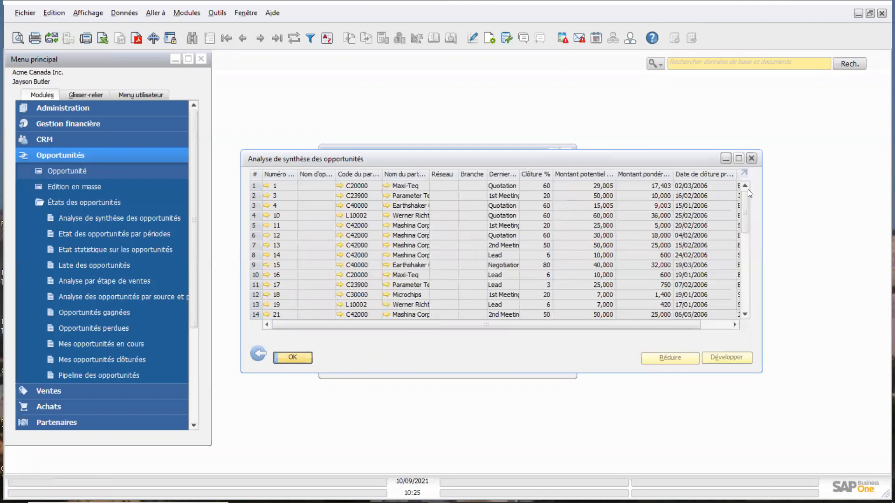
click(751, 158)
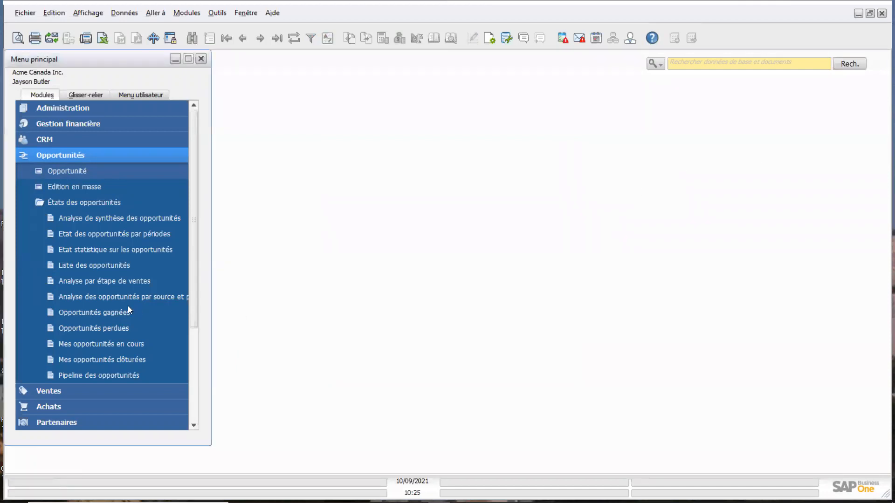
Run the Analyse de synthèse des opportunités report for the Order stage only, and leave its selection criteria.
click(95, 218)
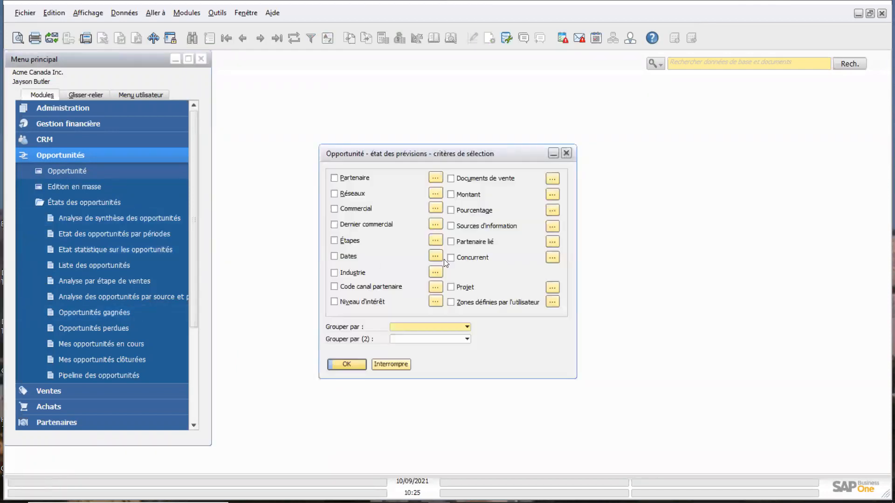
click(435, 242)
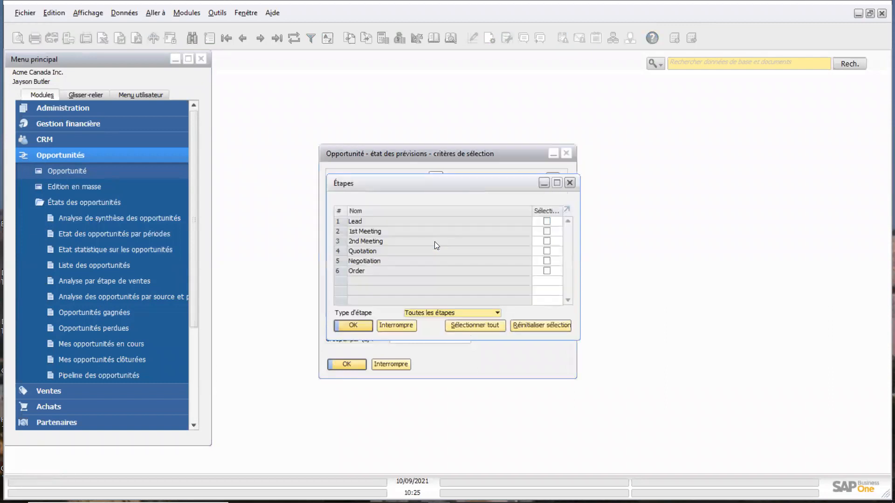
click(546, 271)
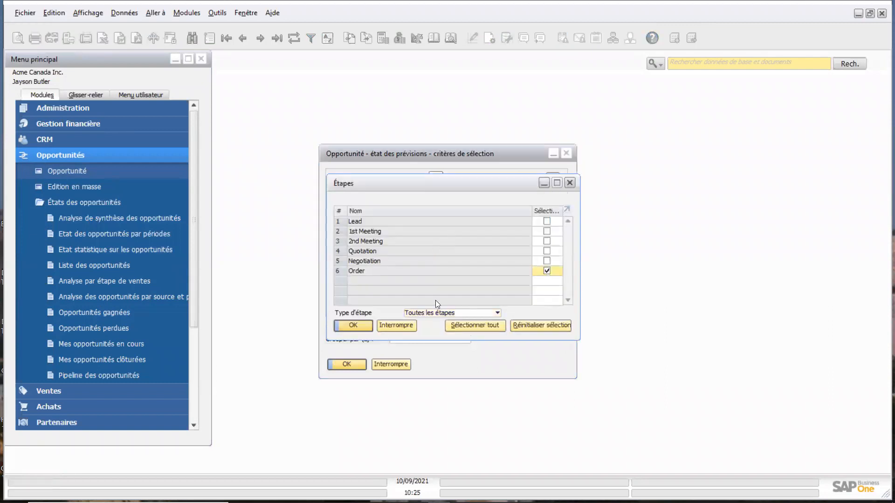
click(354, 326)
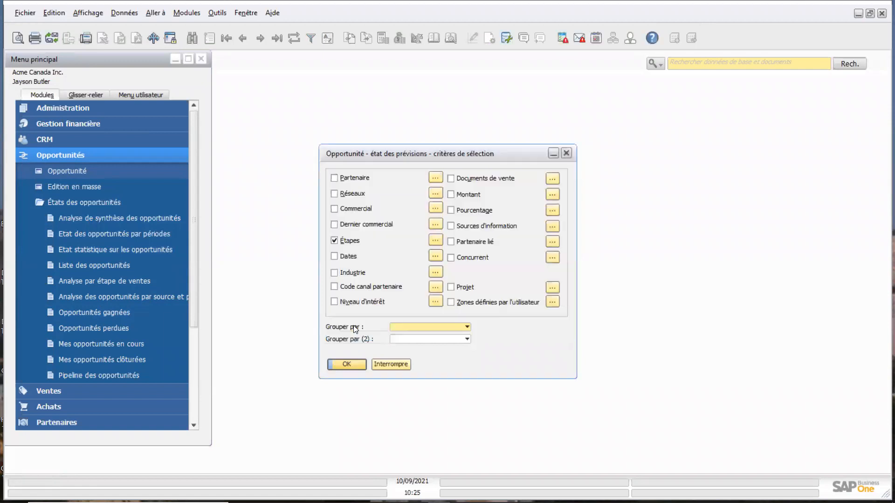
click(347, 364)
click(391, 364)
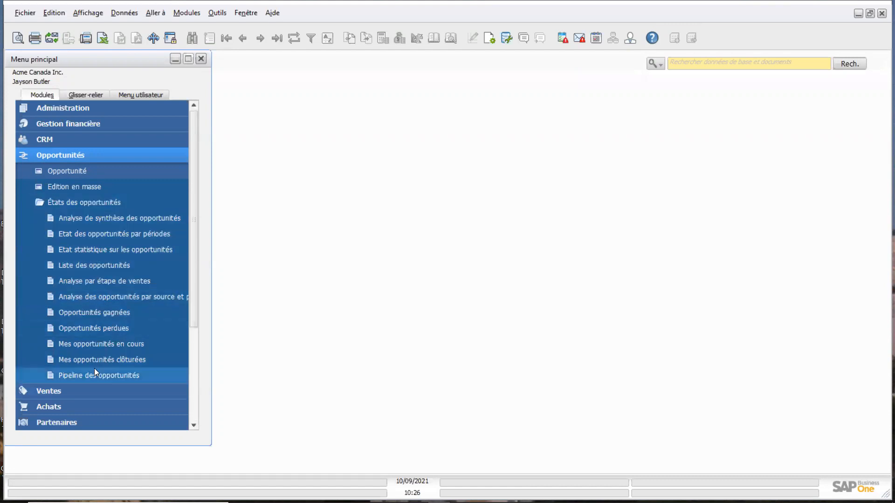
View the selection criteria of the Opportunités gagnées report and cancel them.
click(80, 312)
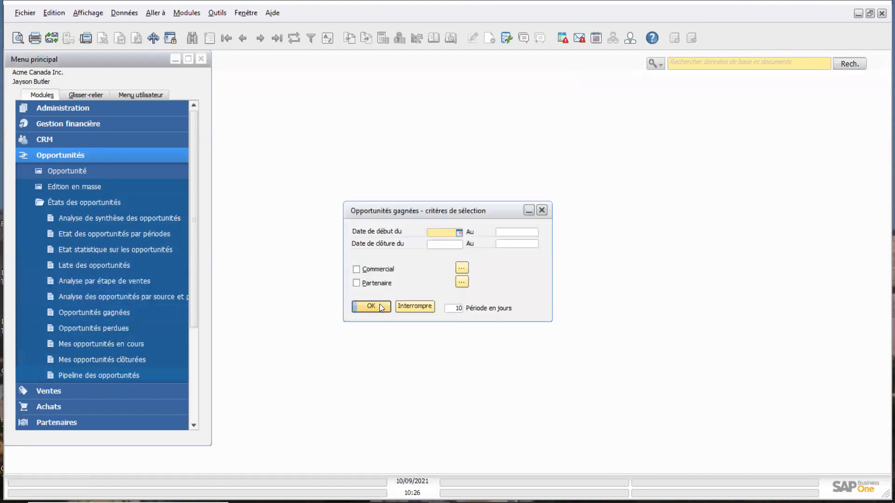
click(413, 305)
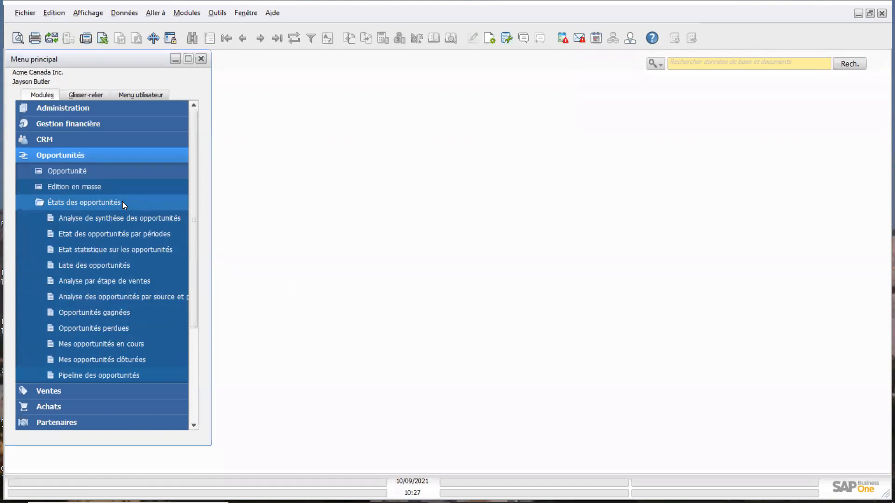
Reopen the Tour Lavaltrie opportunity, review its potential and general information, and close it.
click(80, 171)
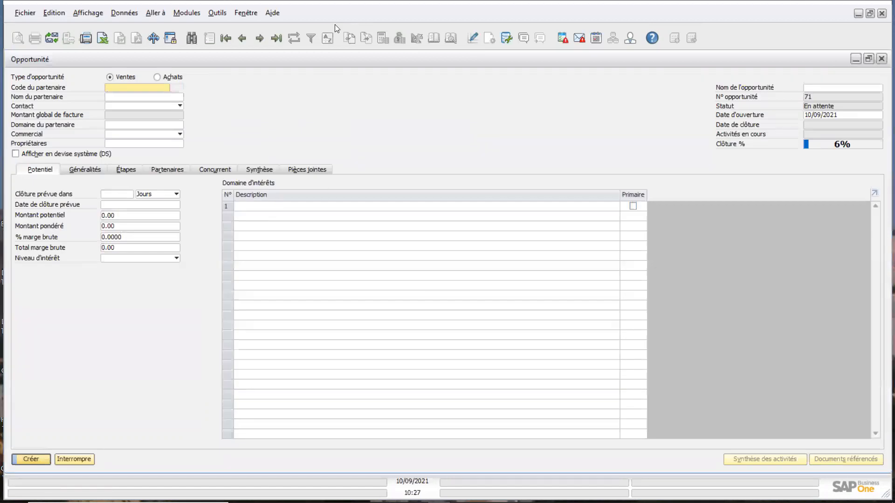
click(243, 37)
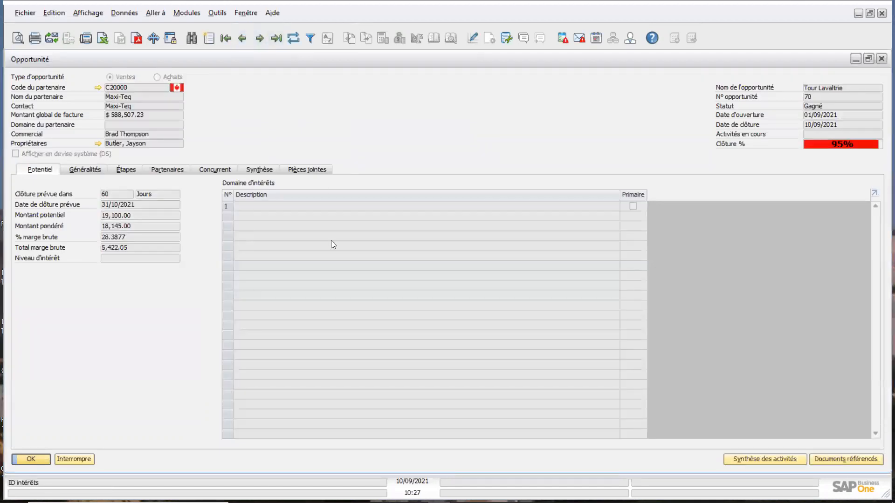
click(93, 170)
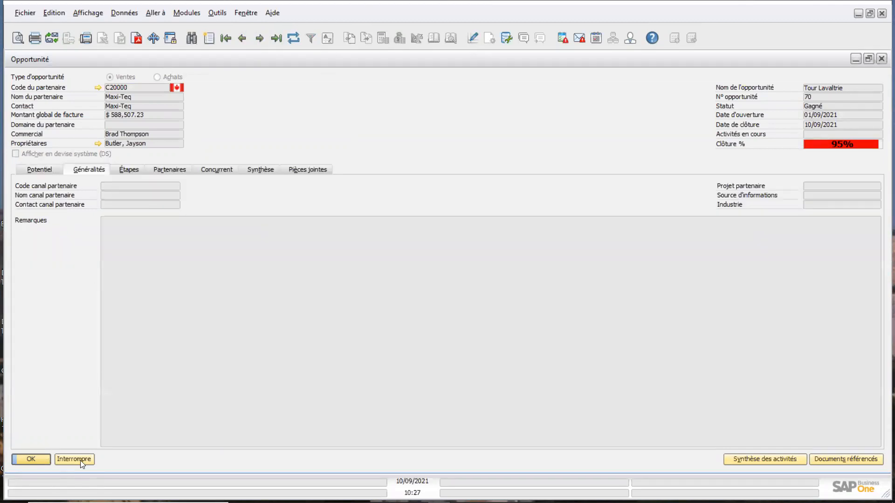
click(80, 460)
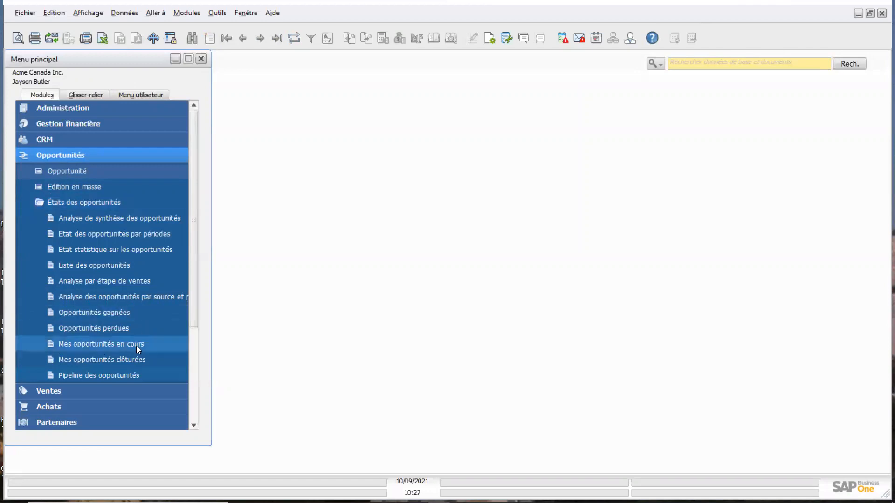
Run the Mes opportunités en cours report and close it, and run the Mes opportunités clôturées report.
click(93, 344)
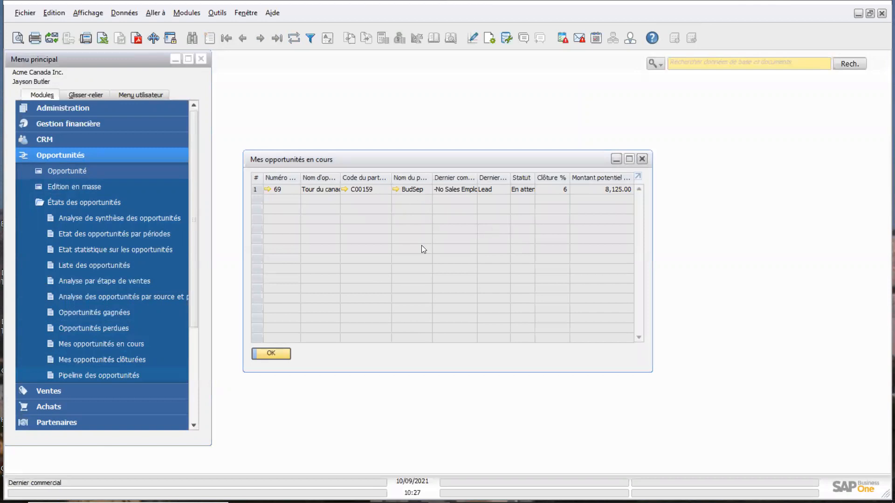
click(277, 353)
click(96, 358)
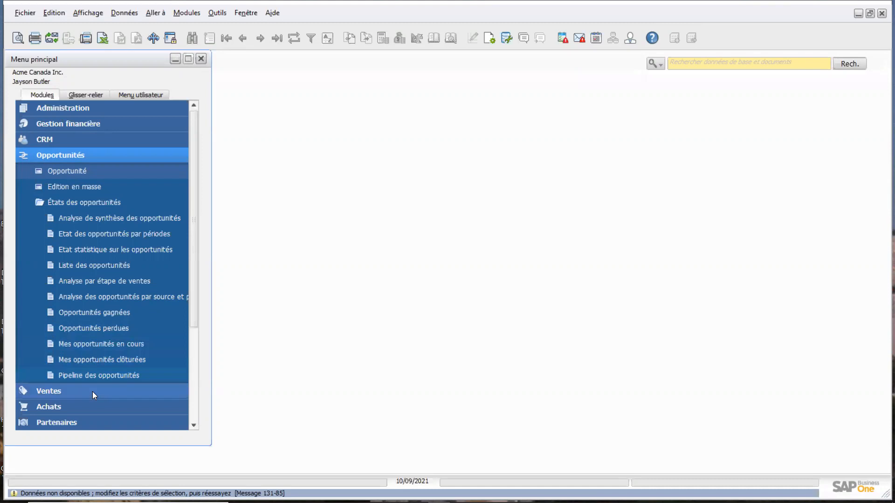
Open the Pipeline des opportunités report, refresh it, and view its extended selection criteria without setting any.
click(98, 378)
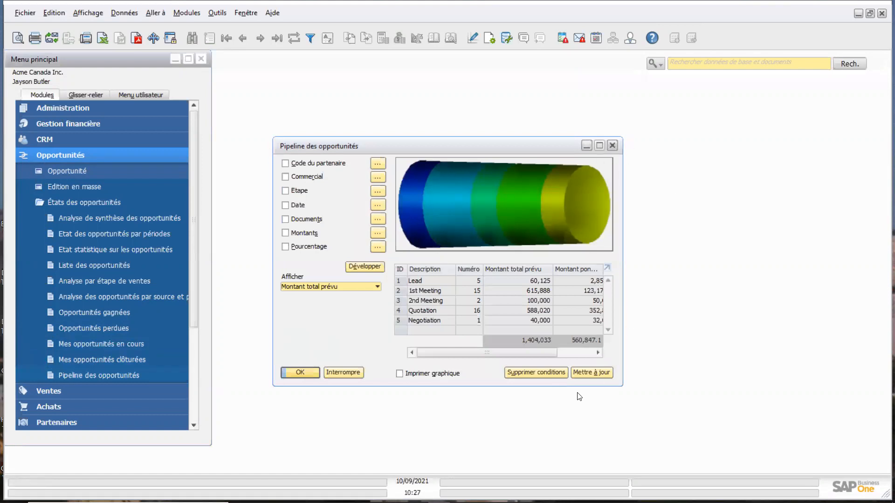
click(585, 372)
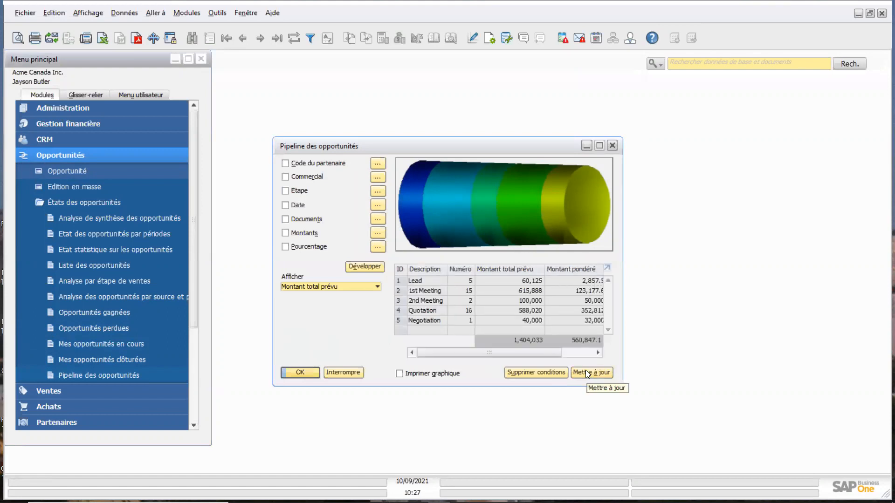
click(362, 266)
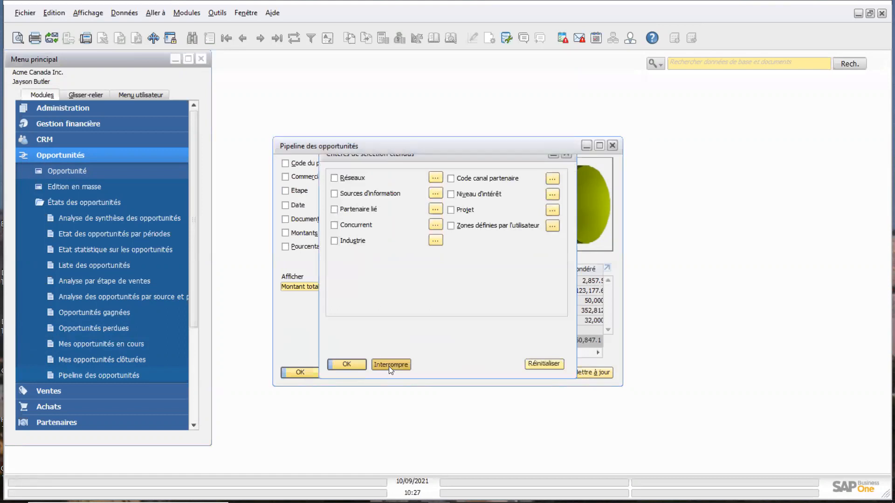
click(389, 366)
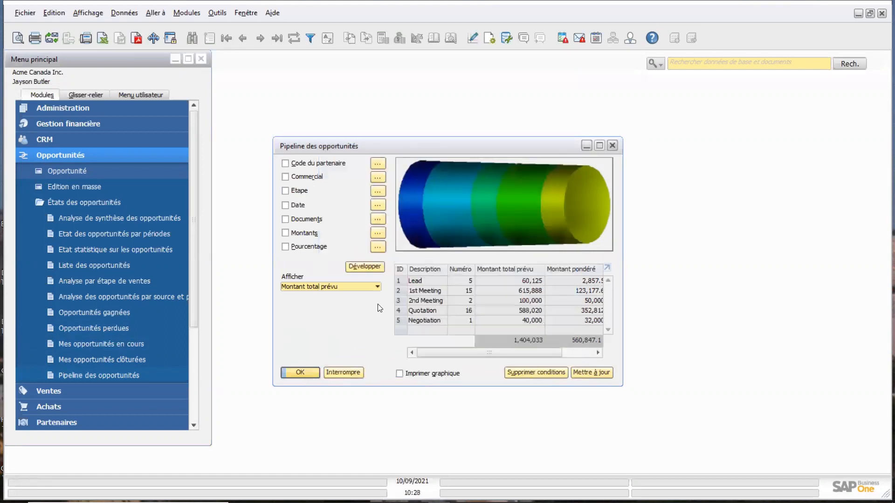
Display the opportunity pipeline chart by Total pondéré and close the report.
click(376, 287)
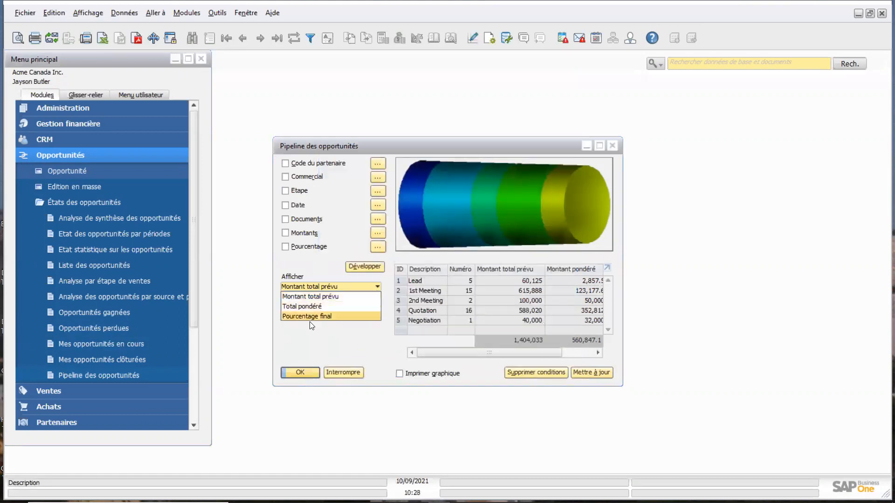
click(309, 307)
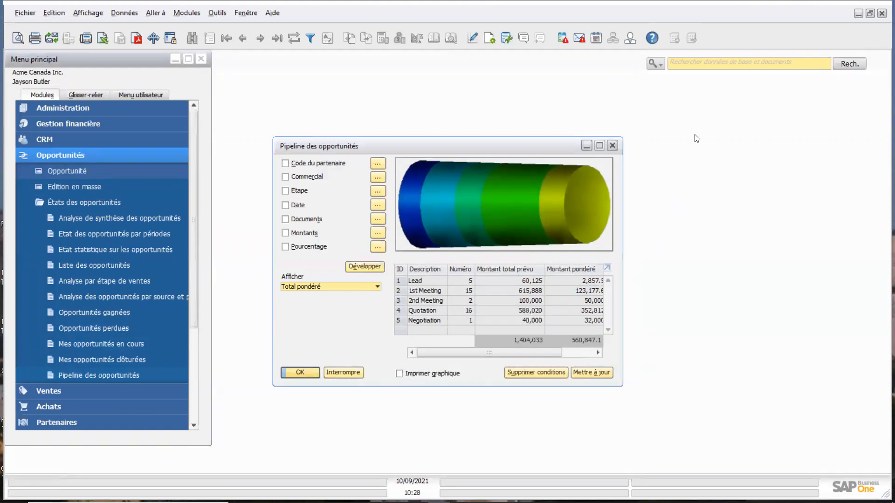
click(611, 146)
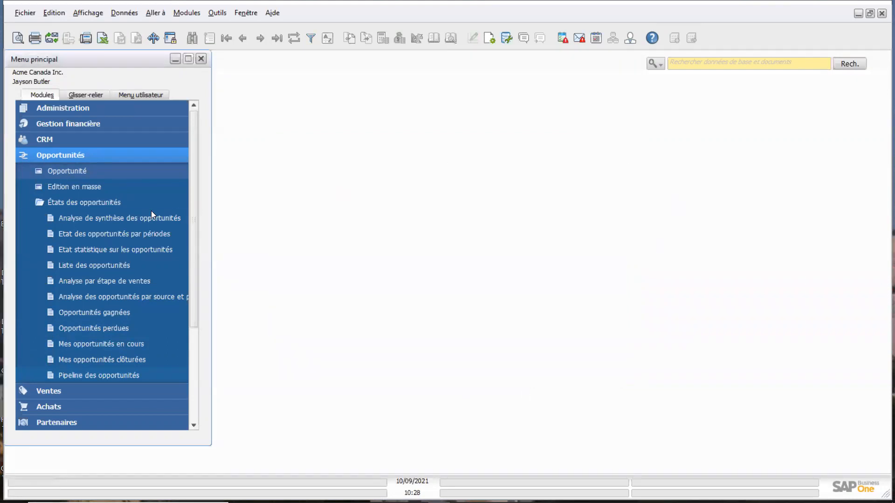
Collapse the opportunity reports list, view a blank opportunity form, and cancel it.
click(98, 204)
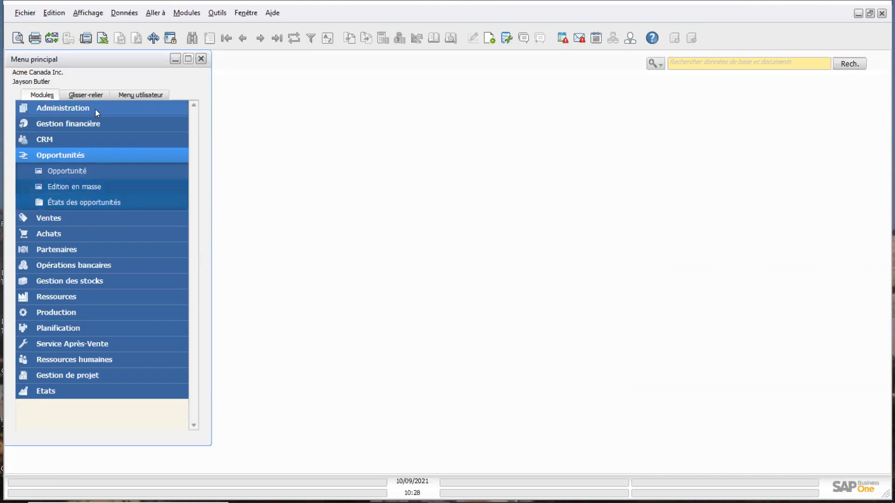
click(75, 172)
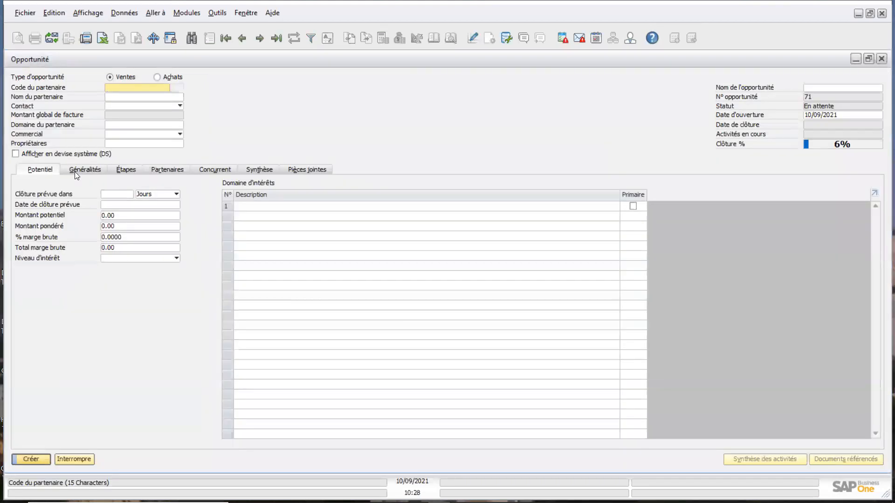
click(77, 460)
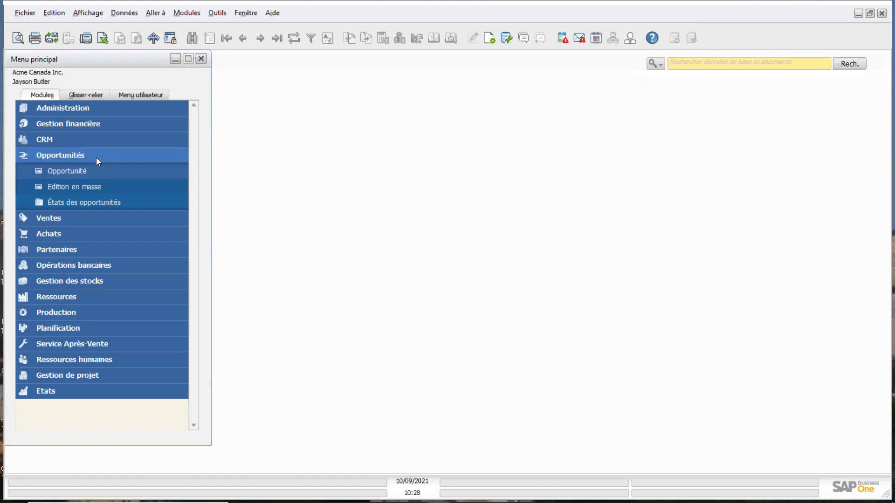
Bring up the Tour Lavaltrie opportunity record, review its potential figures, and close it.
click(76, 172)
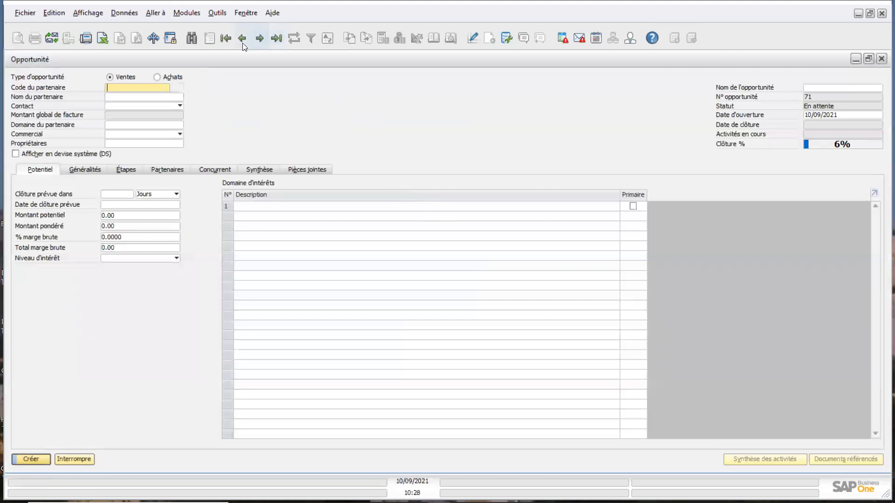
click(243, 40)
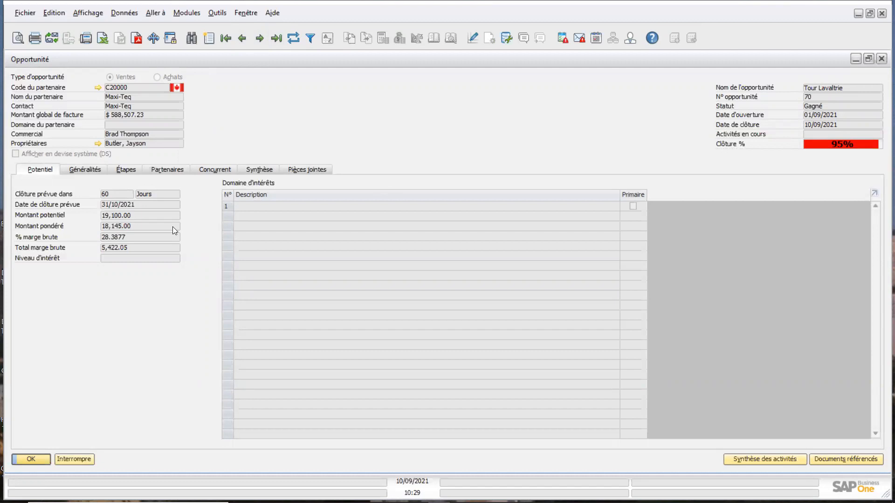
click(74, 459)
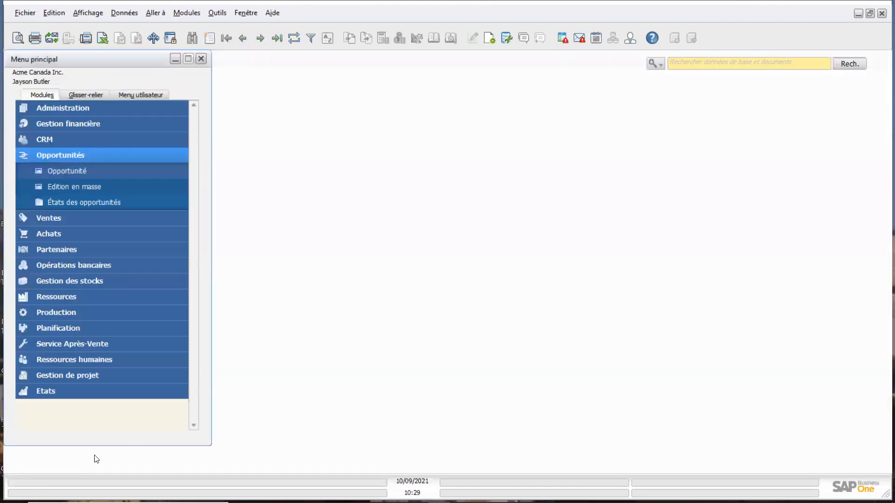
Open the most recent customer order, for Maxi-Teq, in the Ventes module.
click(91, 161)
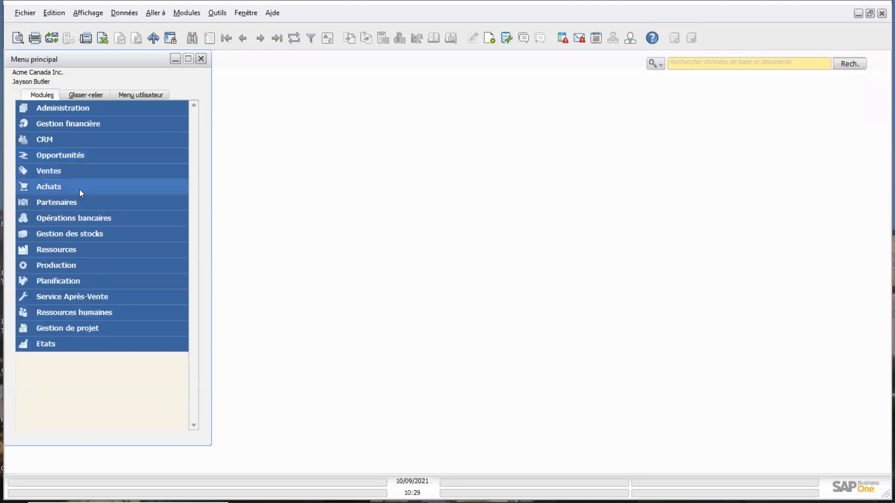
click(79, 172)
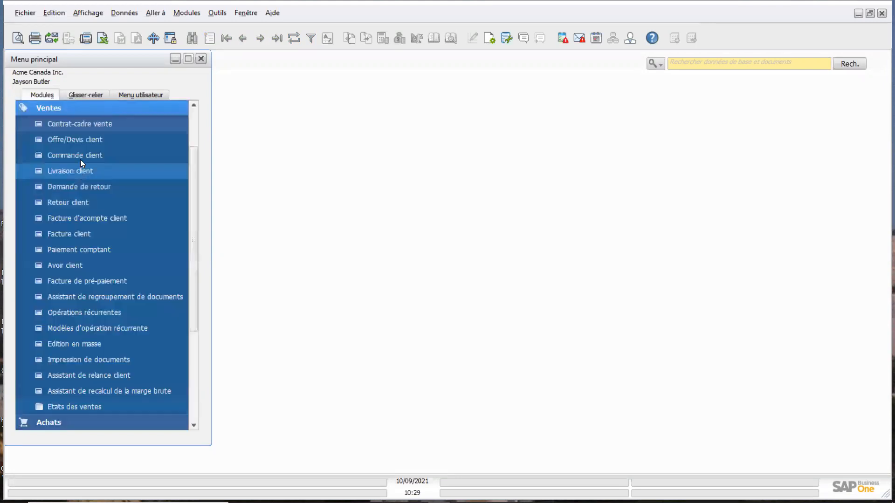
click(81, 156)
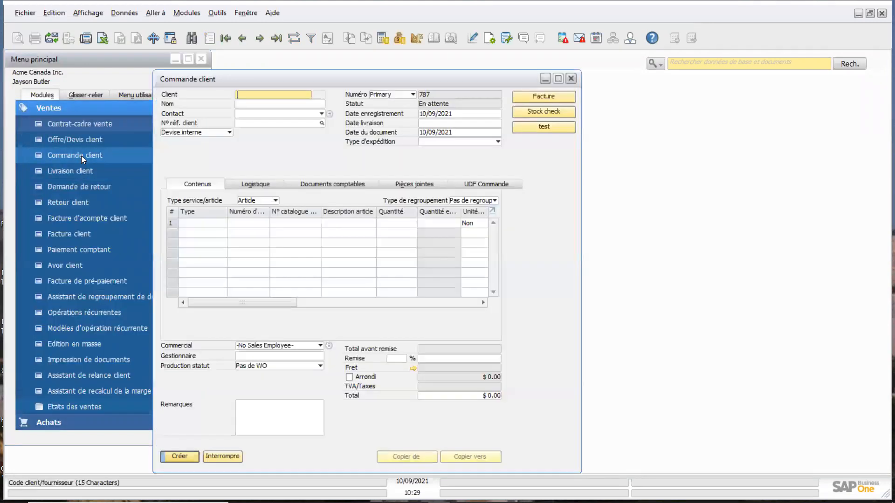
click(241, 39)
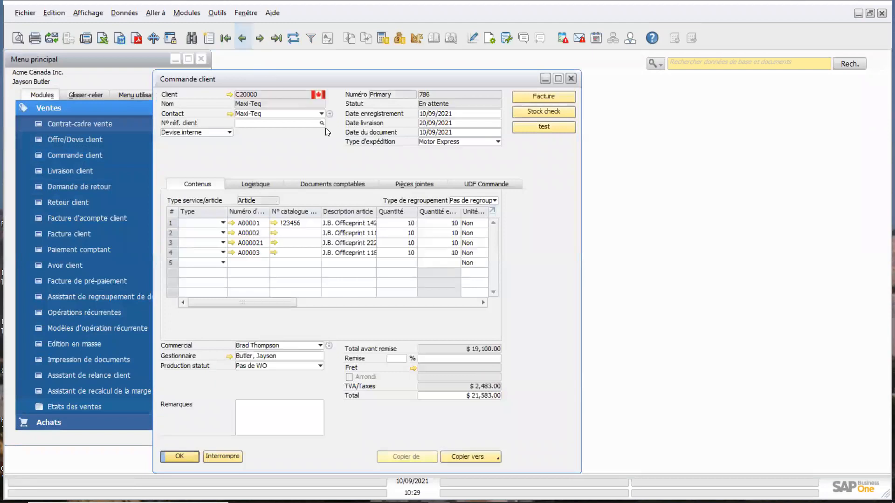
Examine the actions available on the Maxi-Teq customer order and its Copier vers target documents, and close the order.
right_click(464, 159)
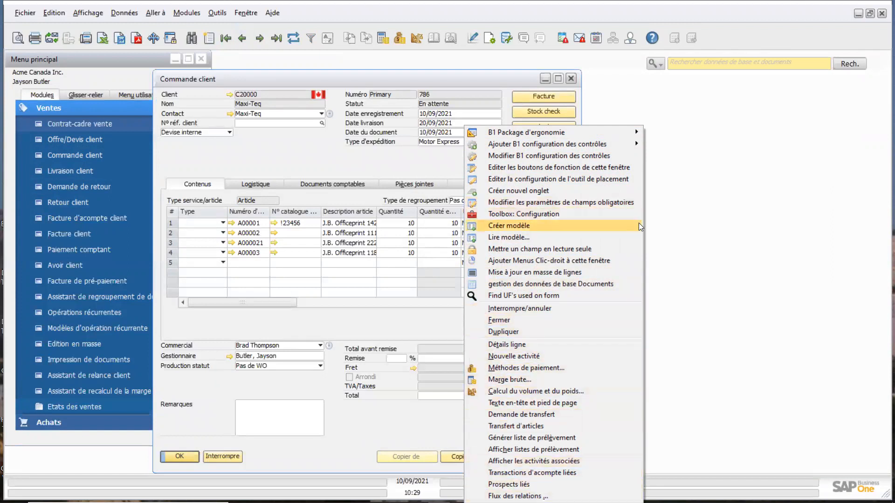
click(375, 167)
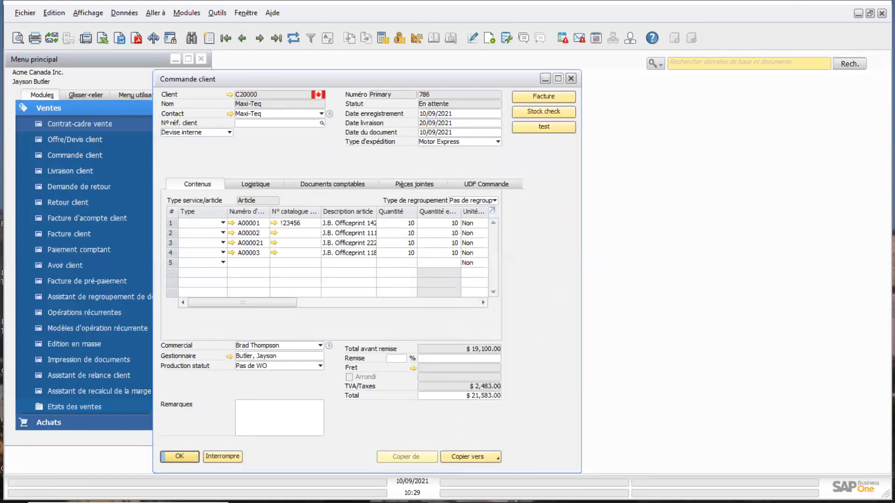
click(486, 459)
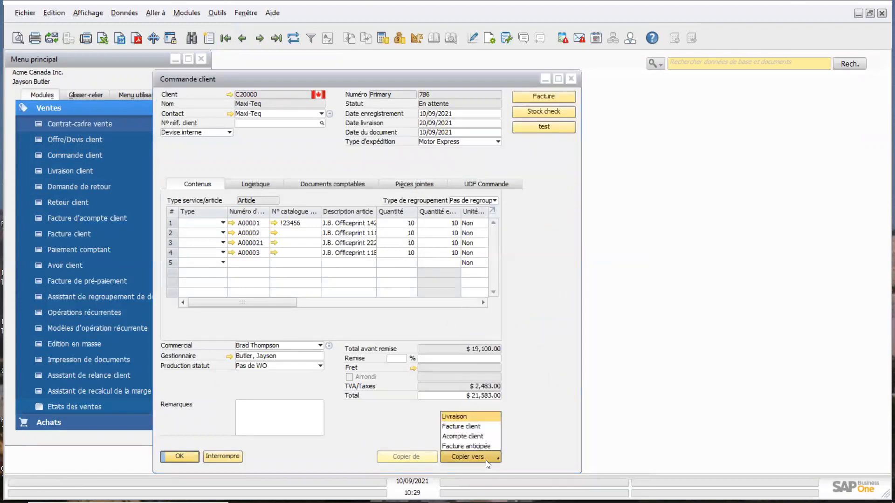
click(541, 324)
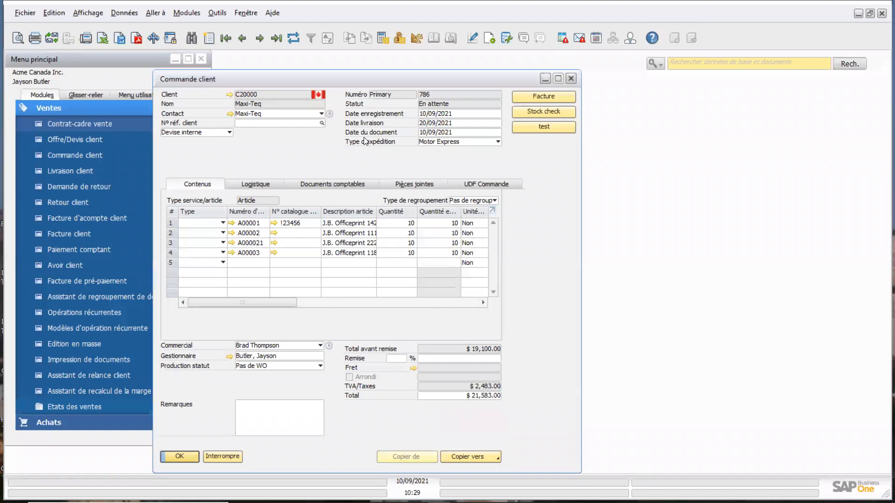
right_click(334, 155)
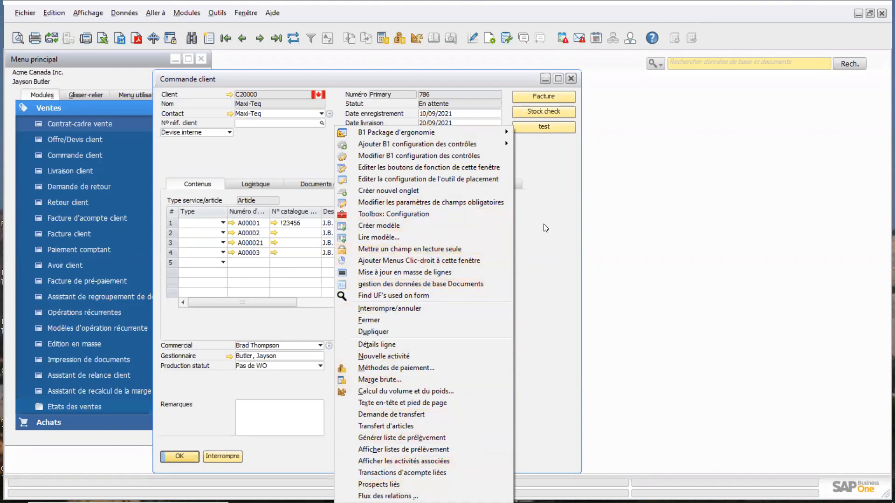
click(248, 171)
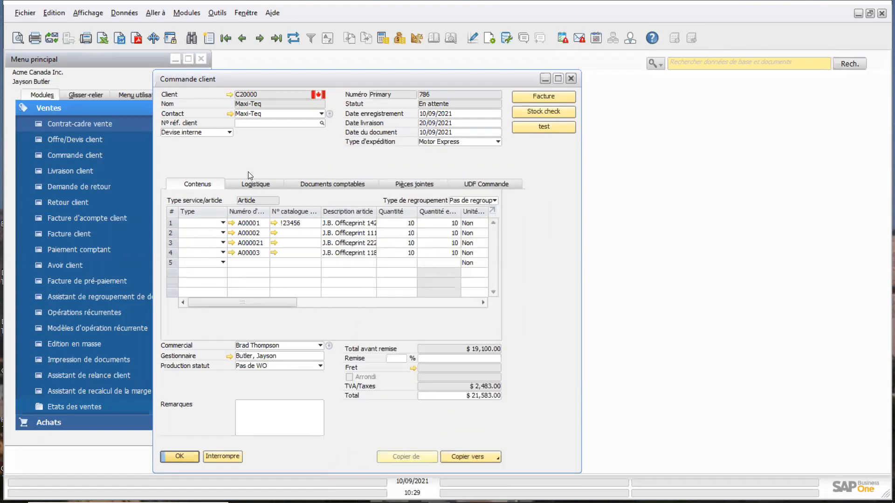
right_click(367, 166)
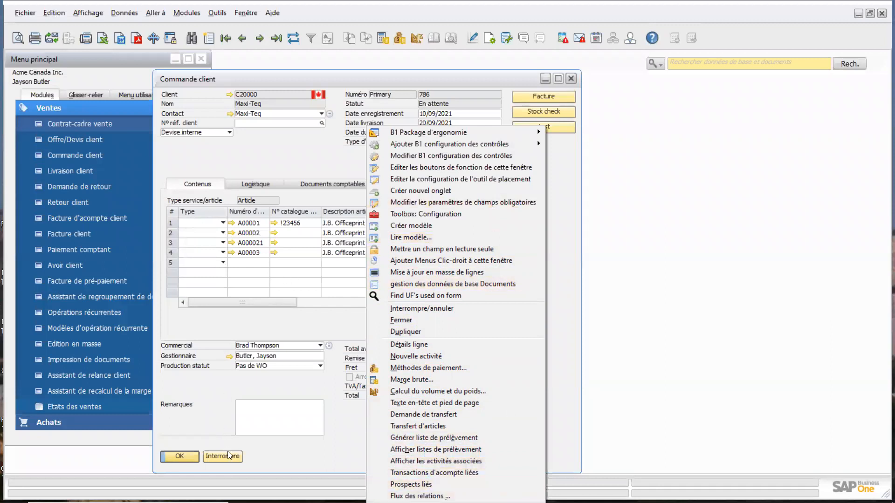
click(286, 168)
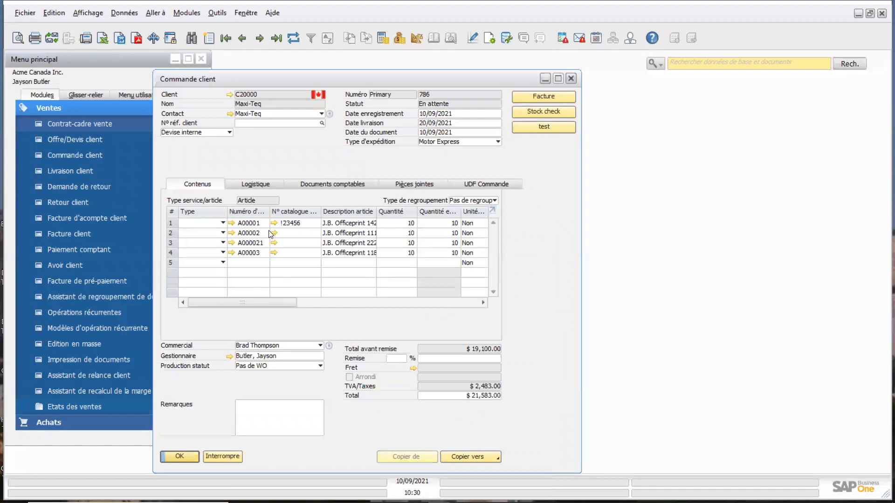
click(223, 456)
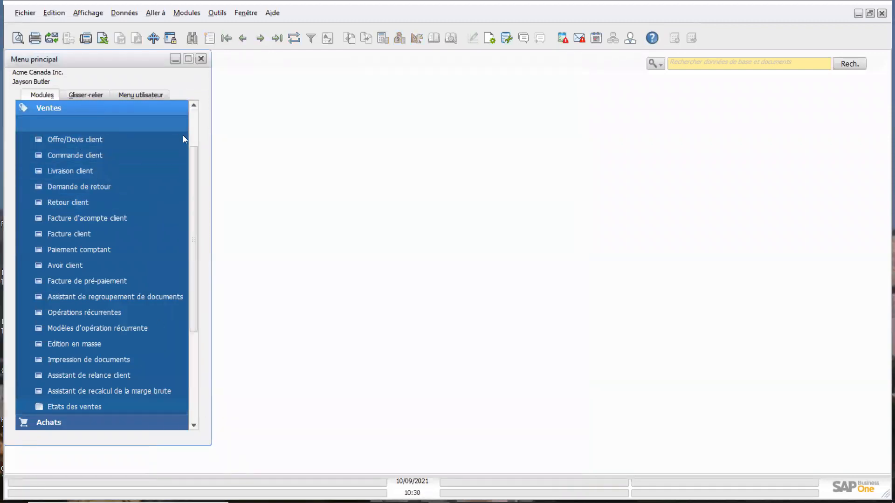
Collapse the Ventes module and open the last business partner record, Nutri Oeuf, in Fiche partenaire.
drag(193, 175, 193, 126)
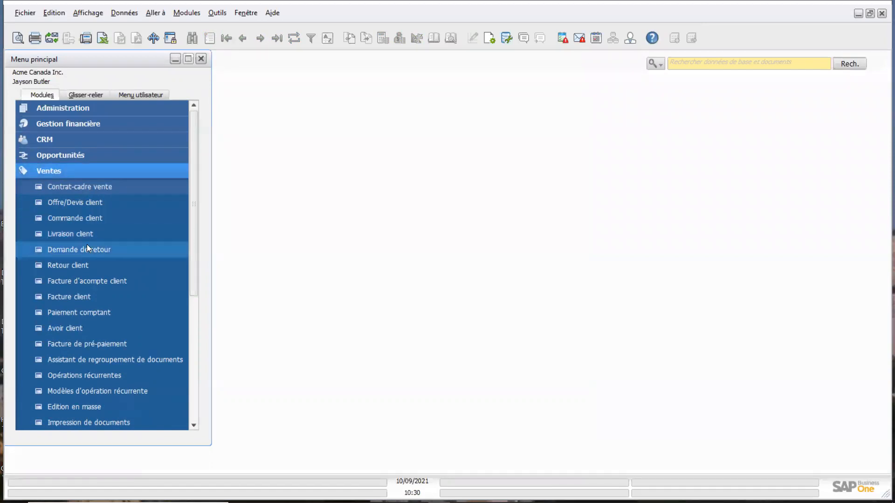
click(119, 172)
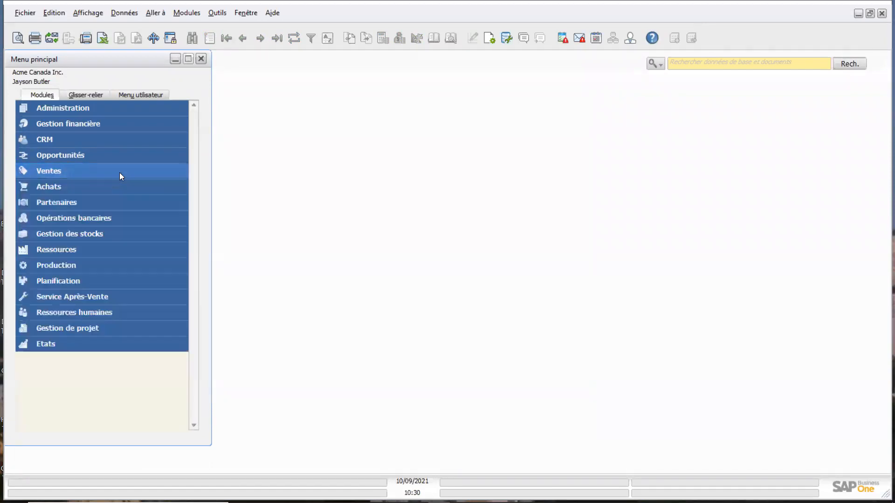
click(84, 204)
click(84, 218)
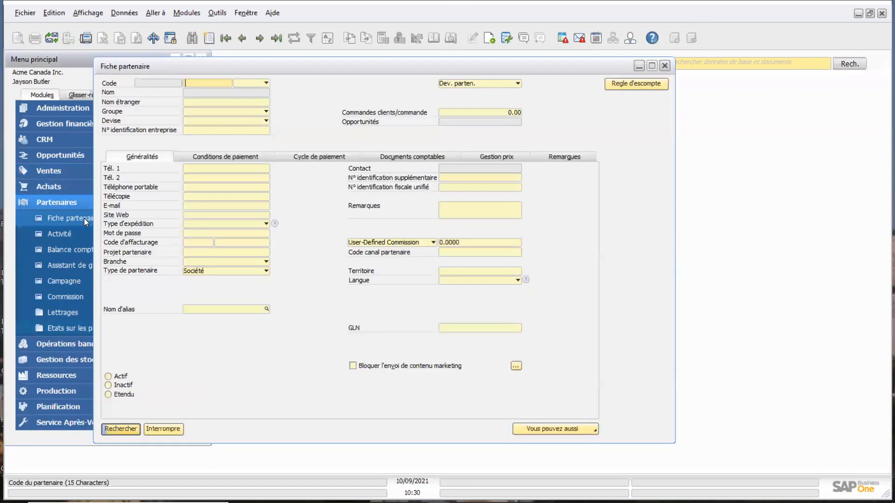
click(242, 38)
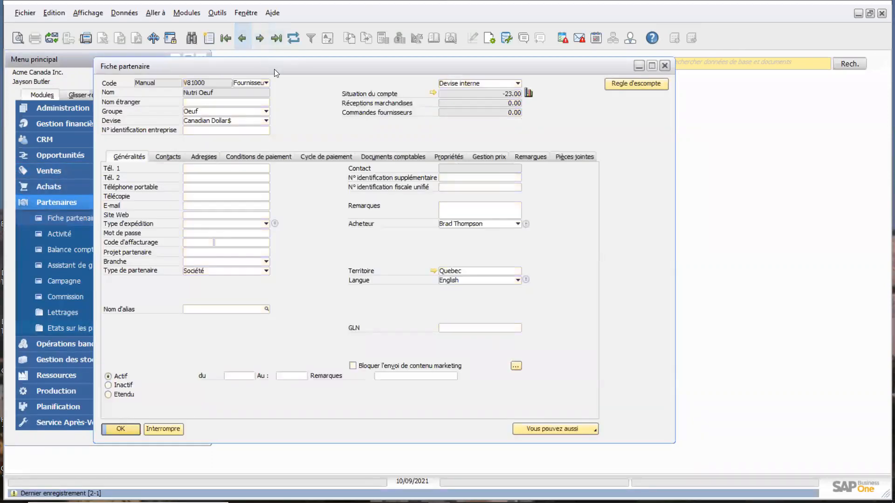
View the related actions for Nutri Oeuf, open a new activity form from them, and cancel it.
click(562, 427)
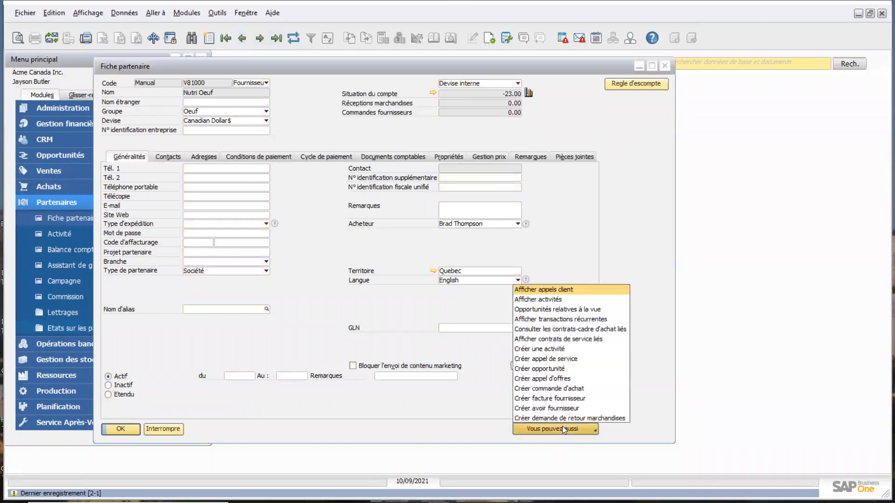
click(561, 350)
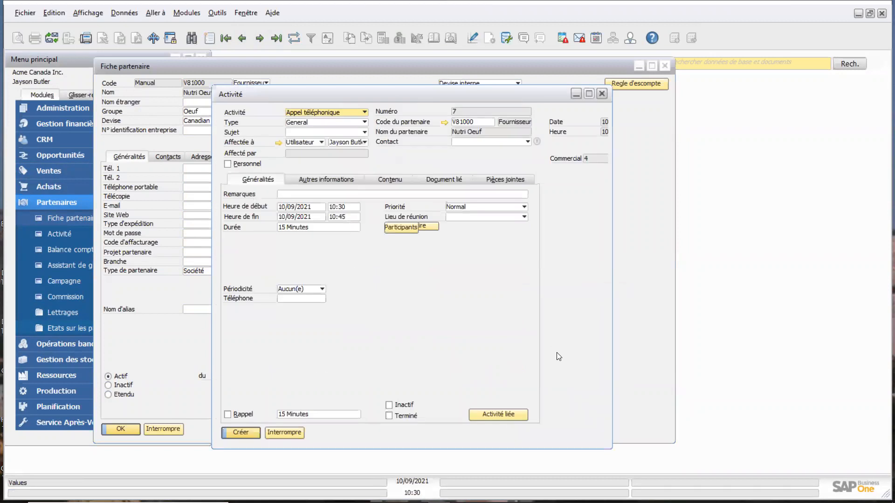
click(287, 431)
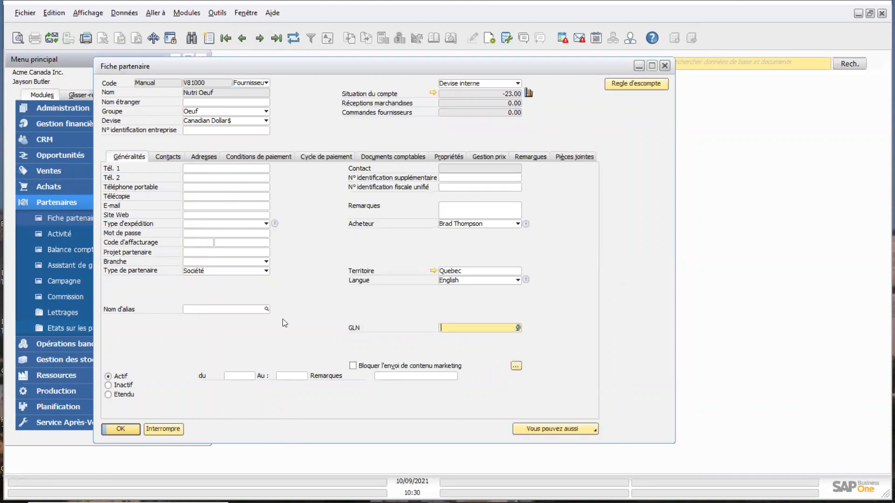
Close the Nutri Oeuf partner record and reopen the most recent customer order, for Maxi-Teq, from the Ventes module.
click(171, 430)
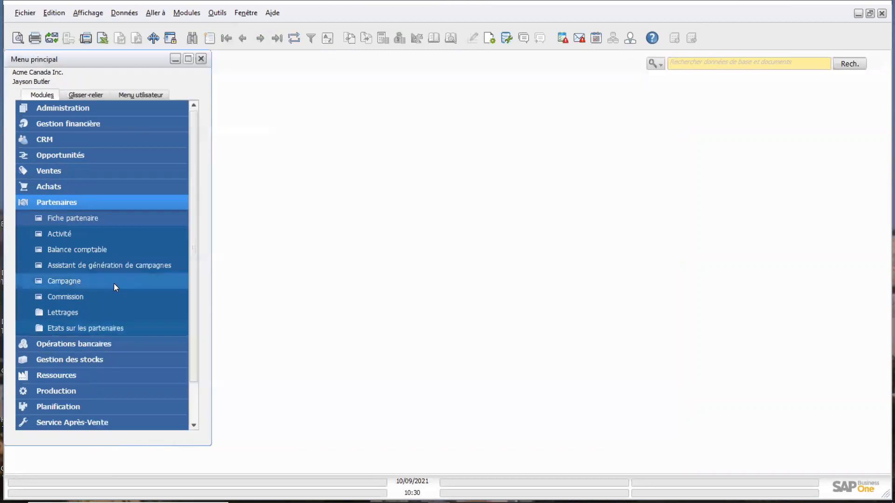
click(101, 203)
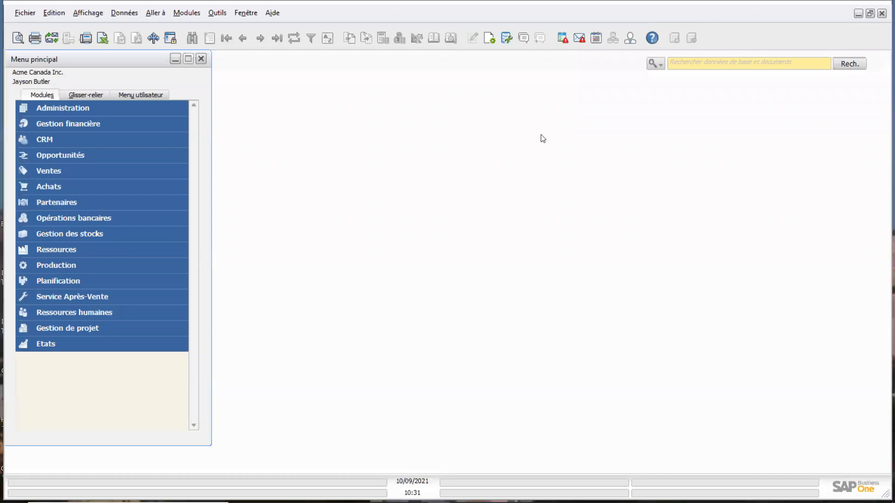
click(69, 176)
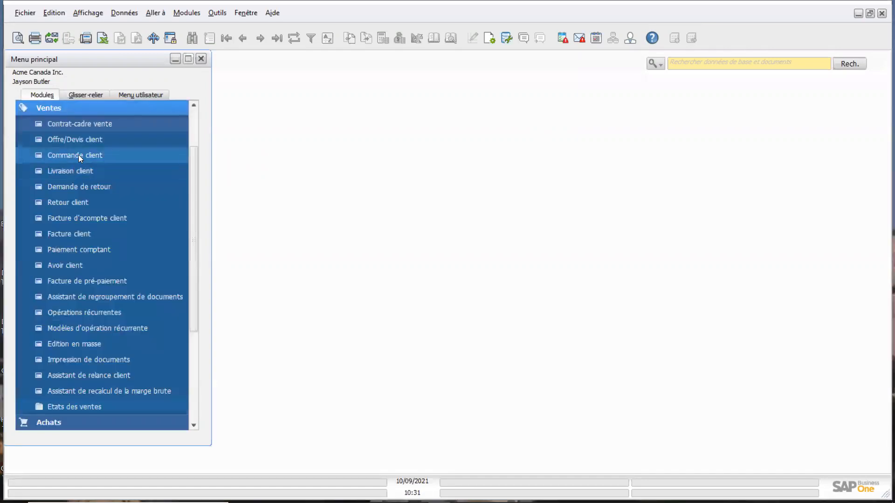
click(78, 155)
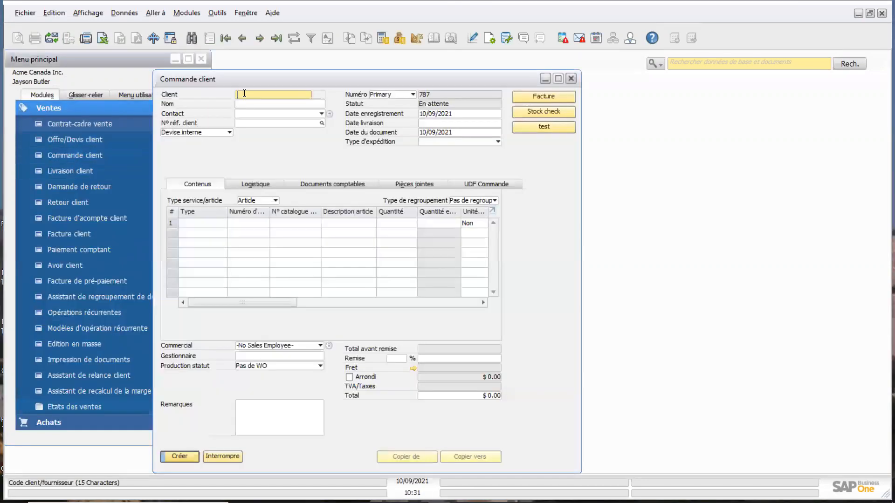
click(242, 37)
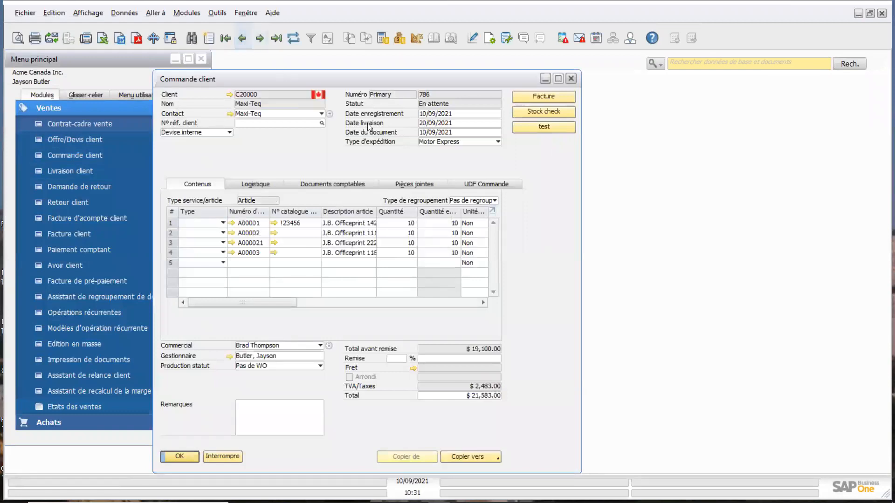
Start a new activity from the Maxi-Teq customer order and examine its Pièces jointes and Document lié information.
right_click(410, 157)
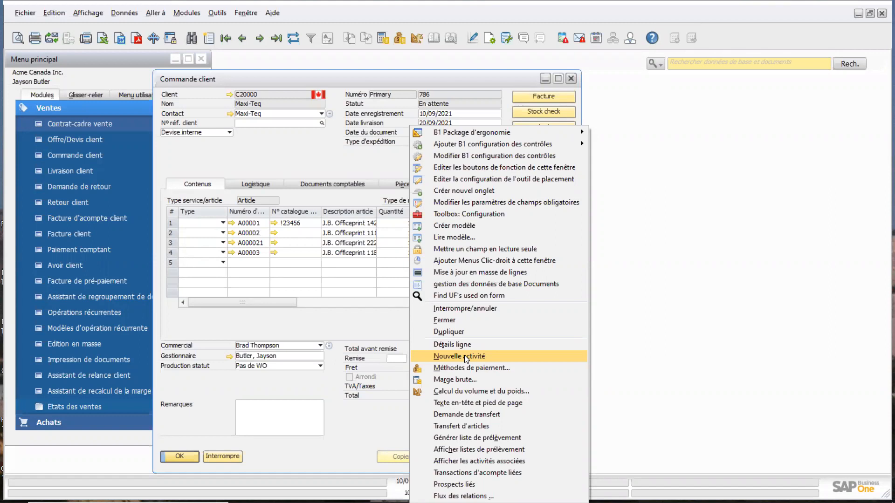
click(464, 356)
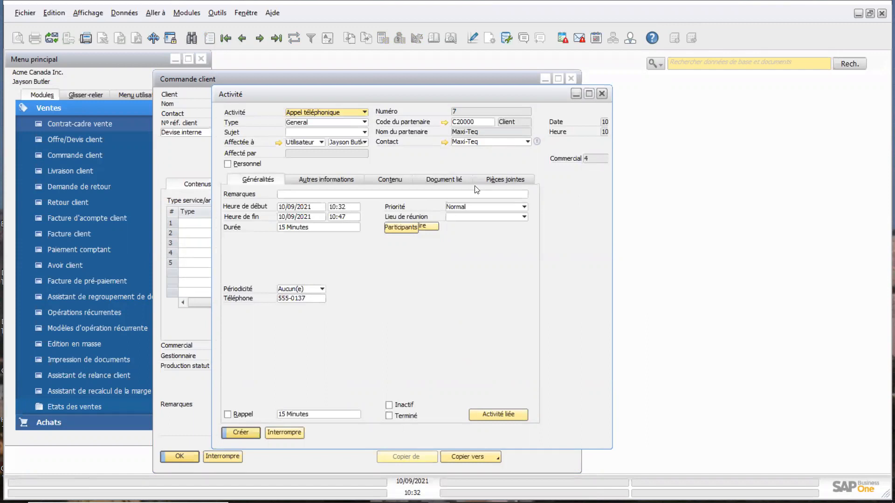
click(510, 182)
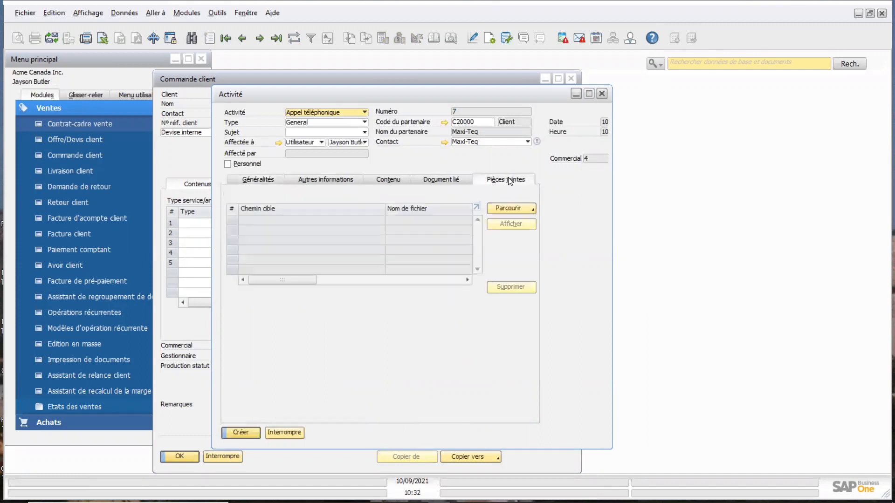
click(436, 178)
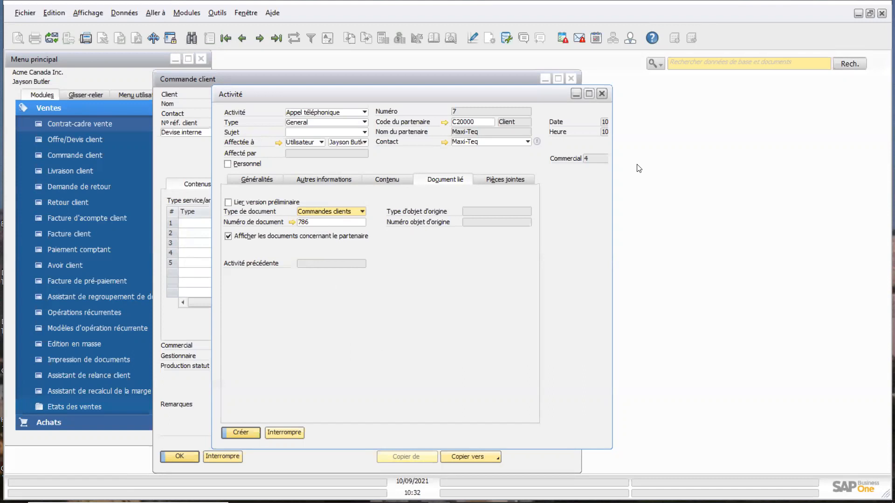
Close the activity form without creating it, along with the Maxi-Teq order, and collapse the Ventes module.
click(602, 94)
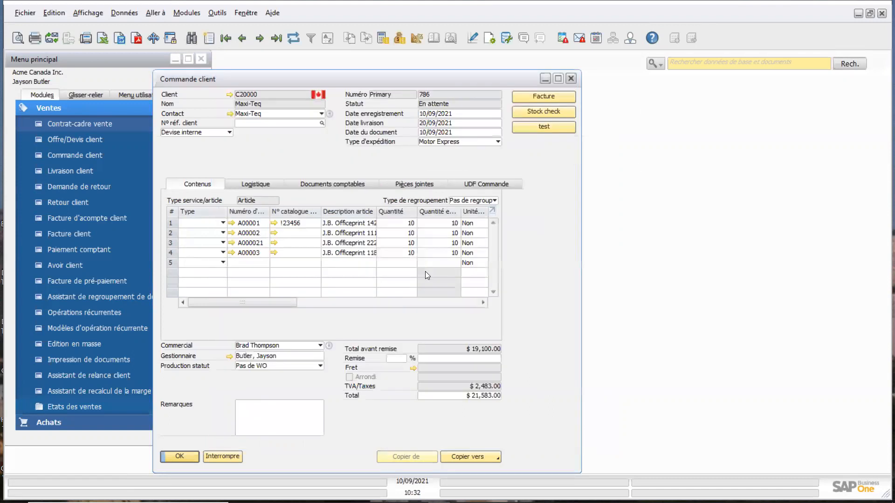
click(222, 456)
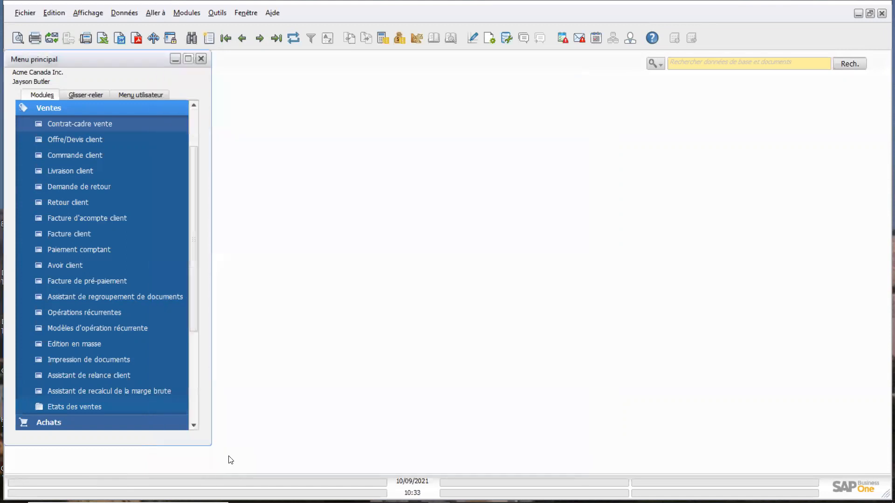
click(134, 111)
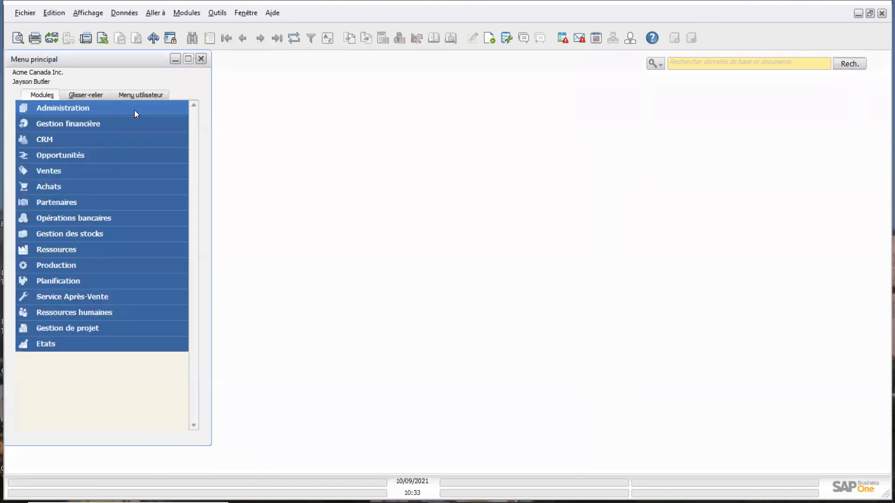